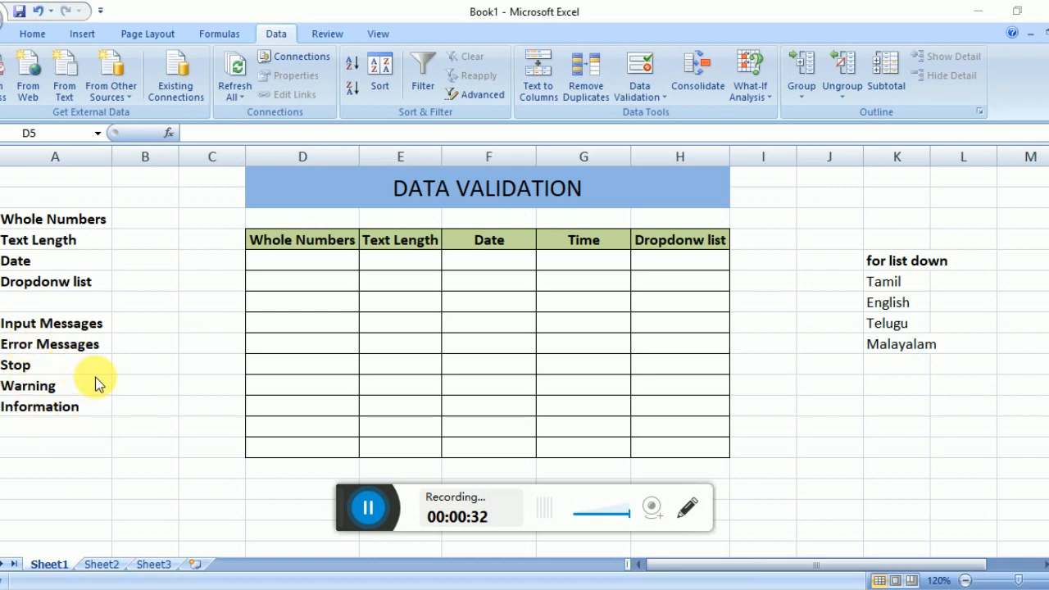
{"action": "left_click", "coordinate": [272, 335]}
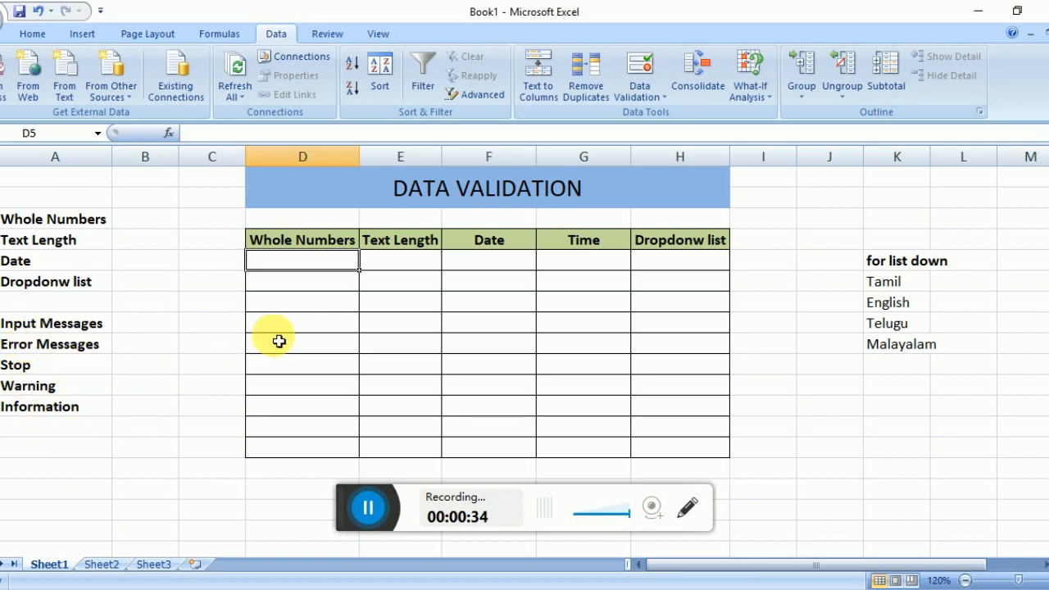
{"action": "key", "text": "ctrl+shift+Down"}
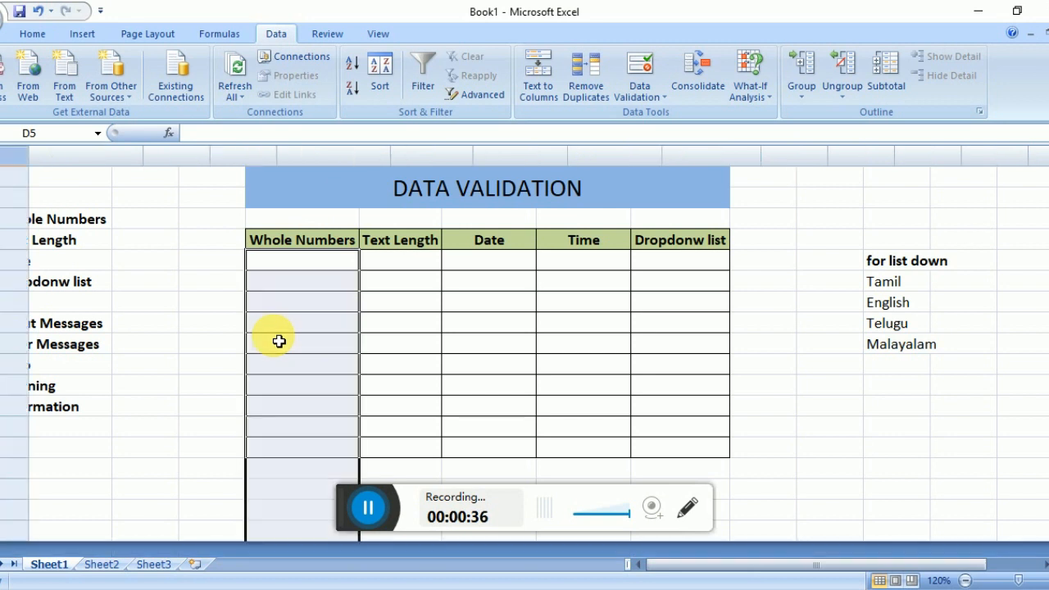
{"action": "key", "text": "ctrl+Up"}
{"action": "key", "text": "Down"}
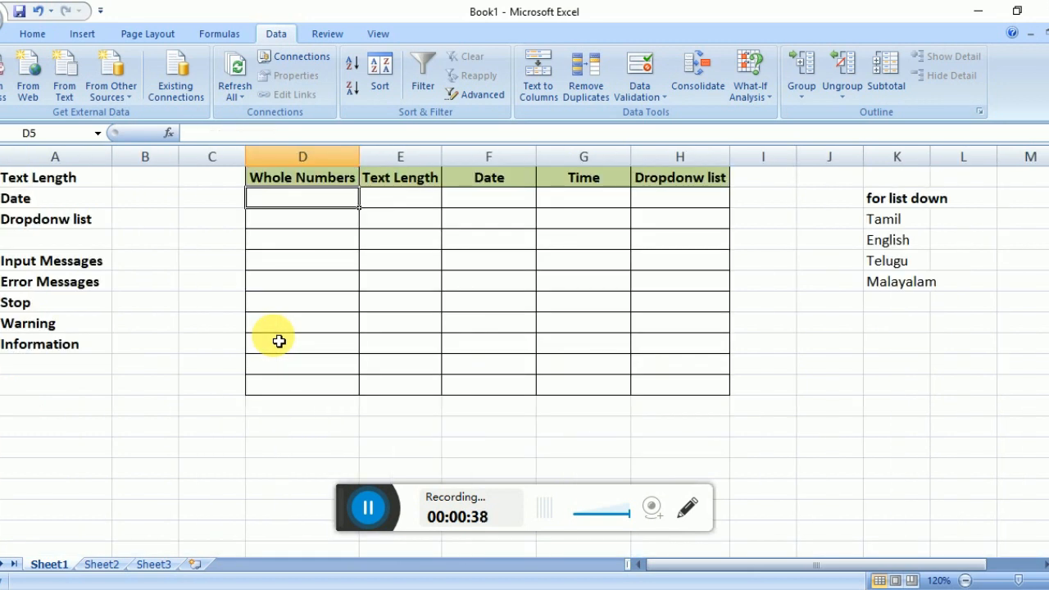
{"action": "key", "text": "ctrl+Up"}
{"action": "key", "text": "ctrl+Up"}
{"action": "key", "text": "ctrl+Down"}
{"action": "key", "text": "Down"}
Step: Clear the existing data validation settings of the blank Whole Numbers cells D5:D14
{"action": "key", "text": "shift+Down"}
{"action": "key", "text": "shift+Down"}
{"action": "key", "text": "shift+Down"}
{"action": "key", "text": "shift+Down"}
{"action": "key", "text": "shift+Down"}
{"action": "key", "text": "shift+Down"}
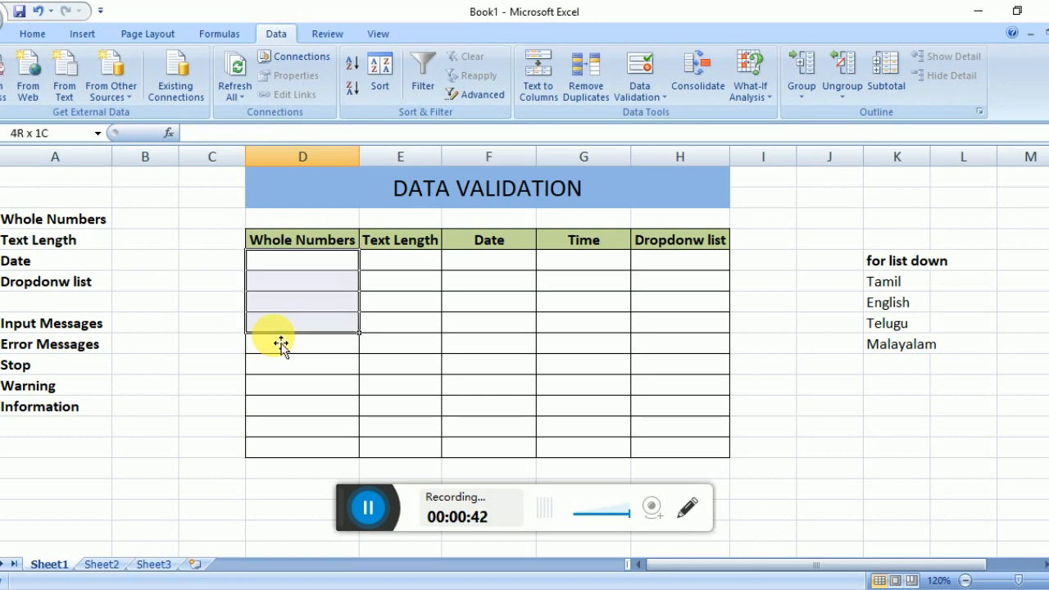
{"action": "key", "text": "shift+Down"}
{"action": "key", "text": "shift+Down"}
{"action": "key", "text": "shift+Down"}
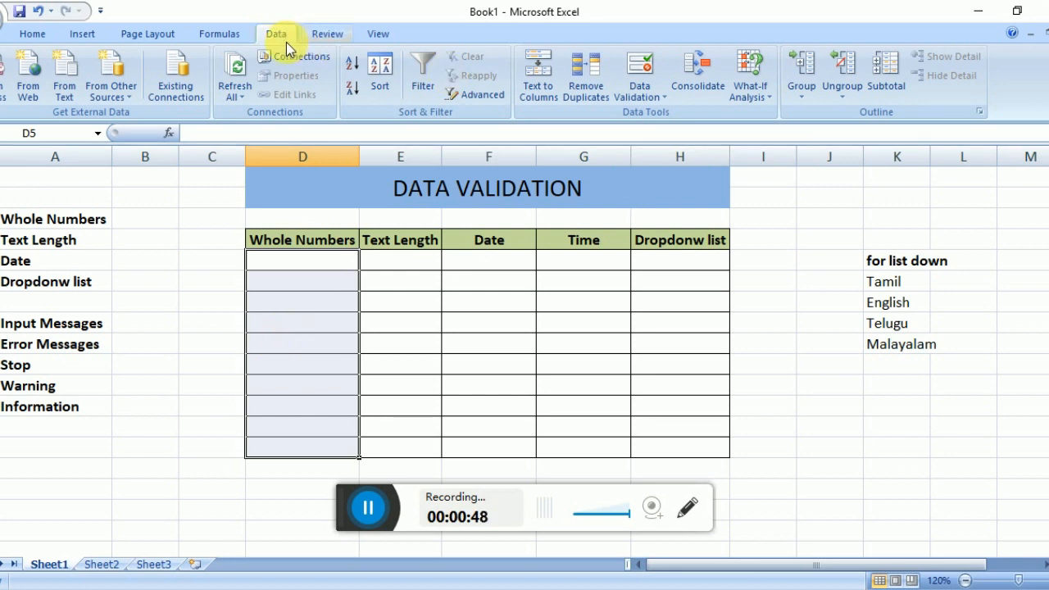
{"action": "left_click", "coordinate": [643, 92]}
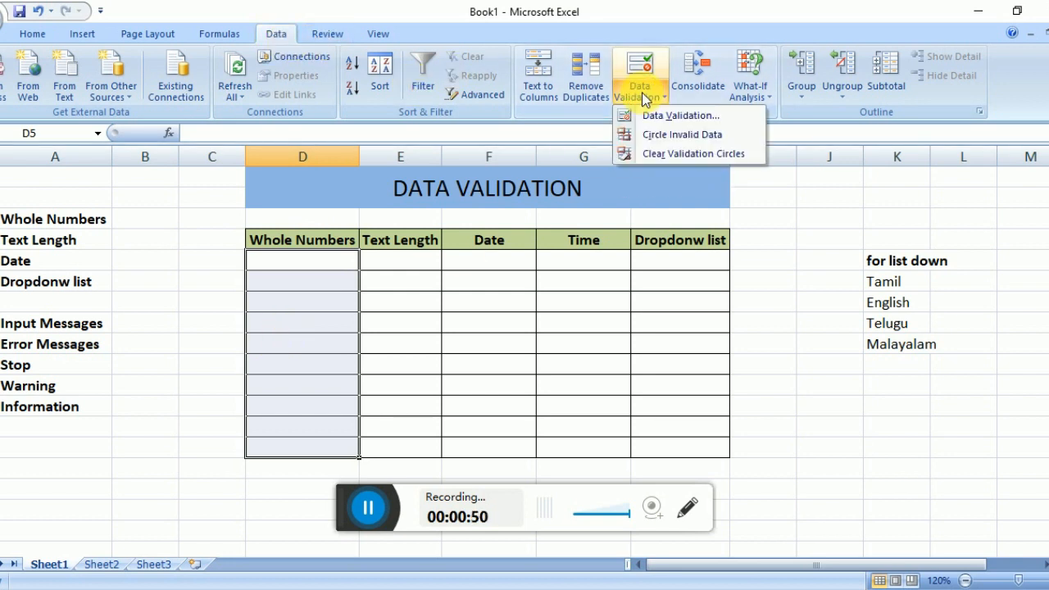
{"action": "left_click", "coordinate": [653, 115]}
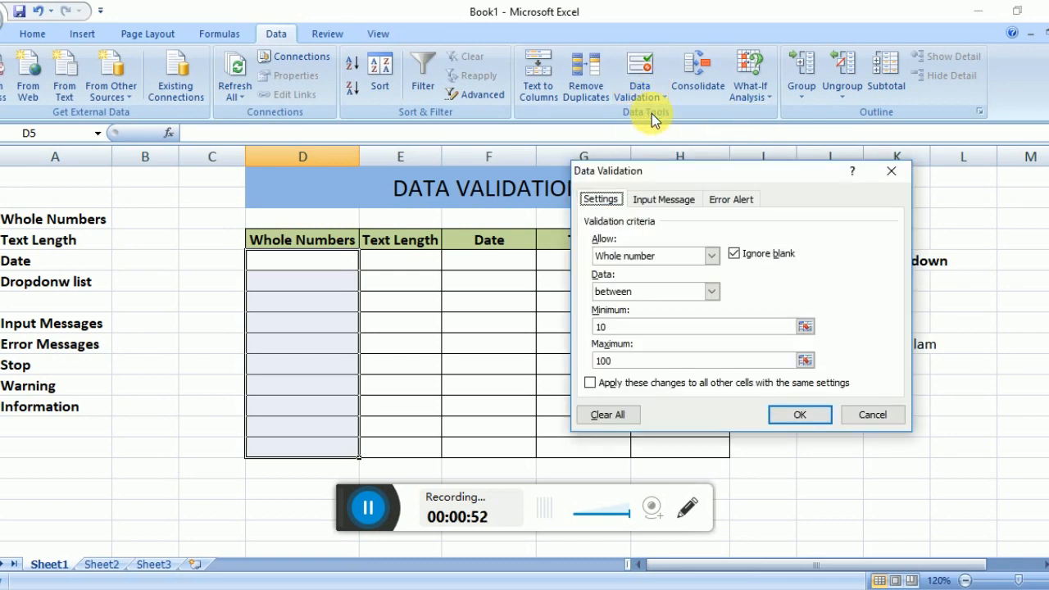
{"action": "left_click", "coordinate": [603, 417]}
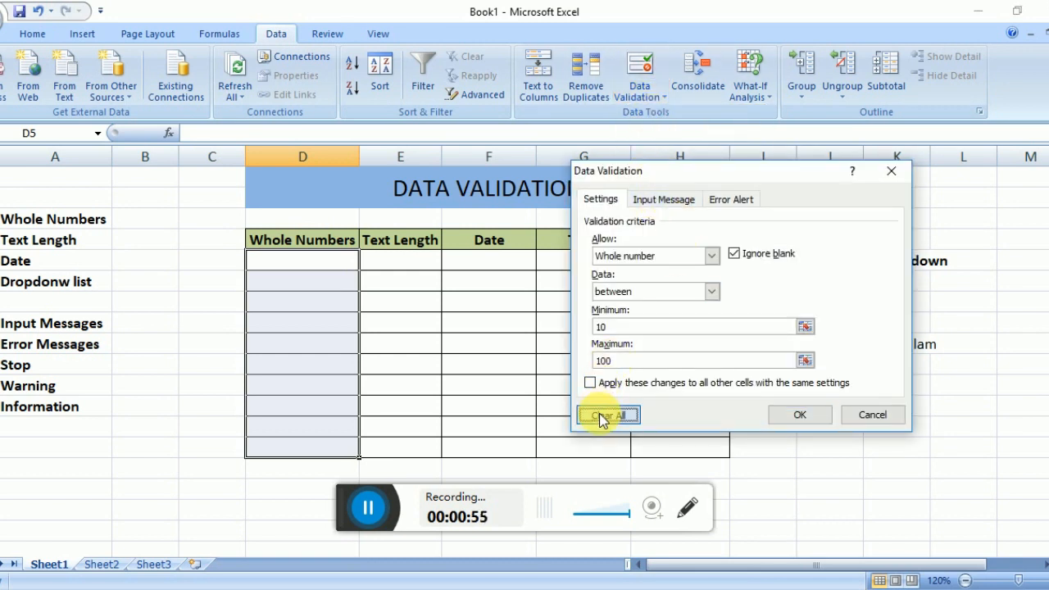
Step: Restrict cells D5:D14 to whole numbers between a minimum of 10 and a maximum of 100
{"action": "left_click", "coordinate": [677, 257]}
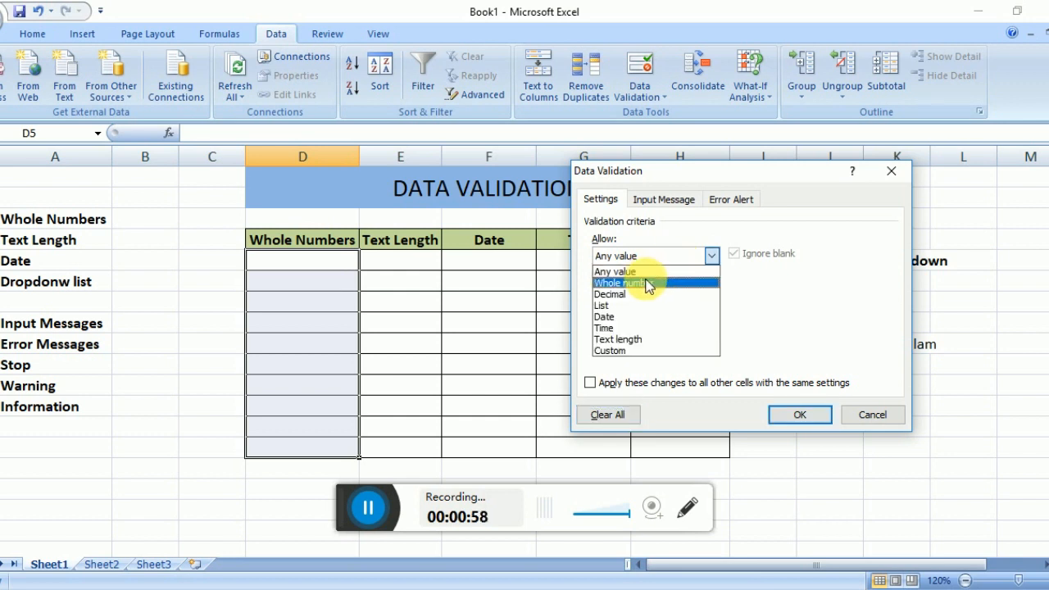
{"action": "left_click", "coordinate": [648, 284]}
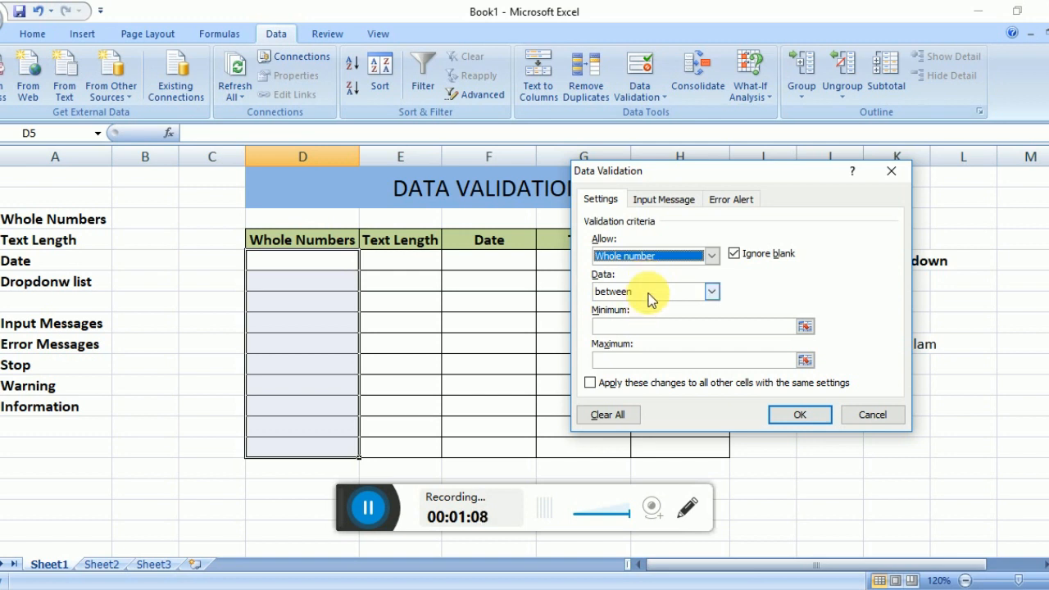
{"action": "left_click", "coordinate": [647, 293]}
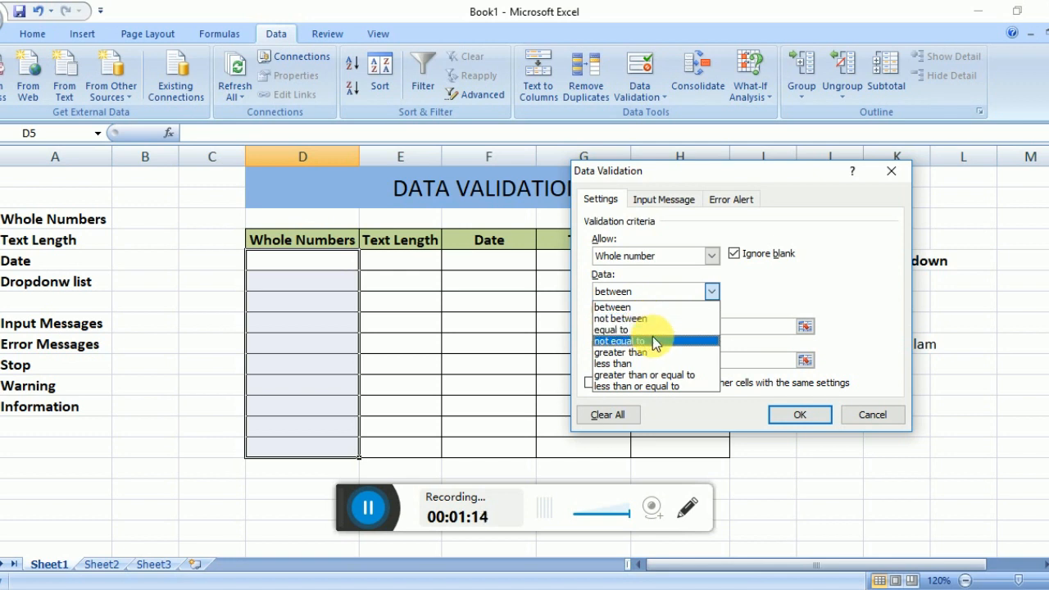
{"action": "left_click", "coordinate": [669, 306]}
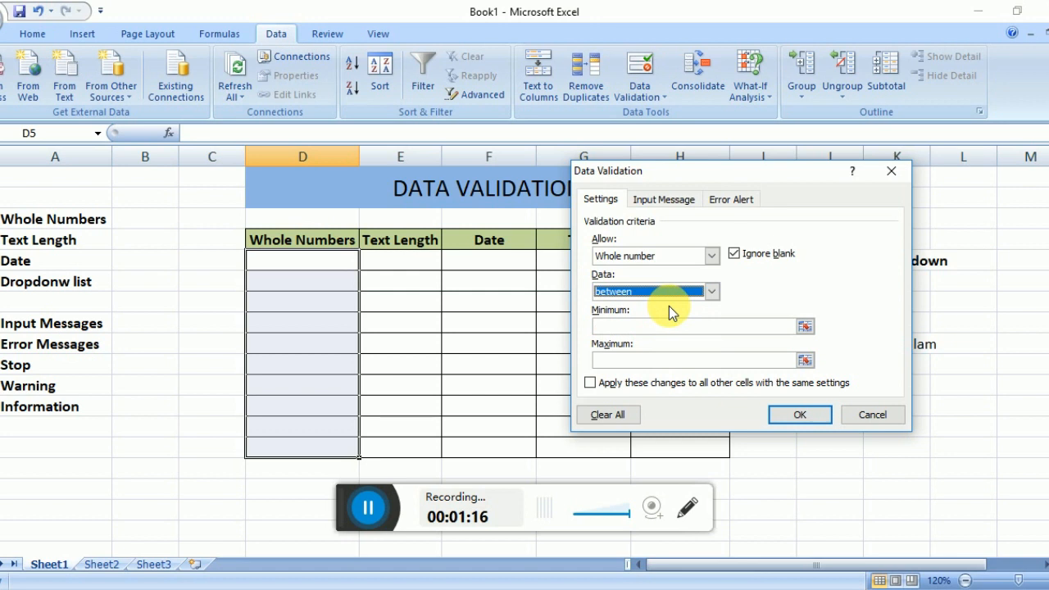
{"action": "left_click", "coordinate": [664, 334]}
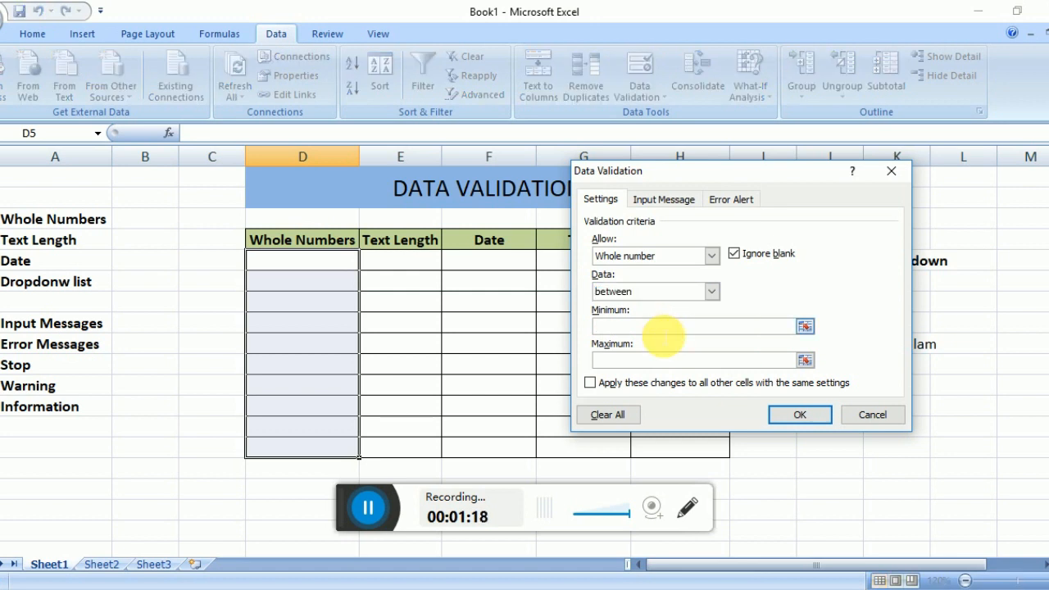
{"action": "type", "text": "10"}
{"action": "left_click", "coordinate": [647, 361]}
{"action": "type", "text": "100"}
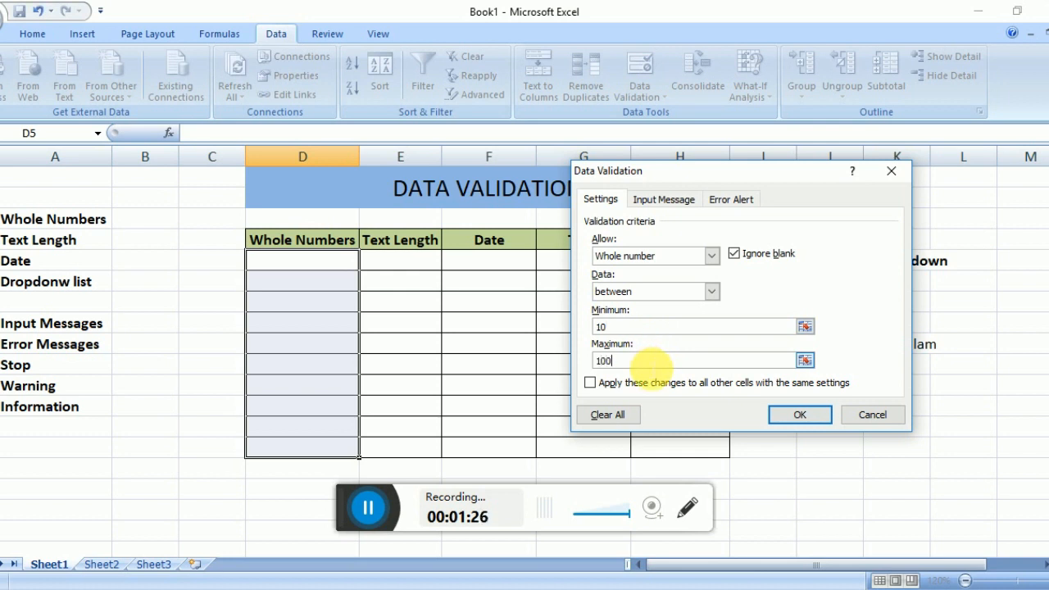
{"action": "left_click", "coordinate": [783, 416]}
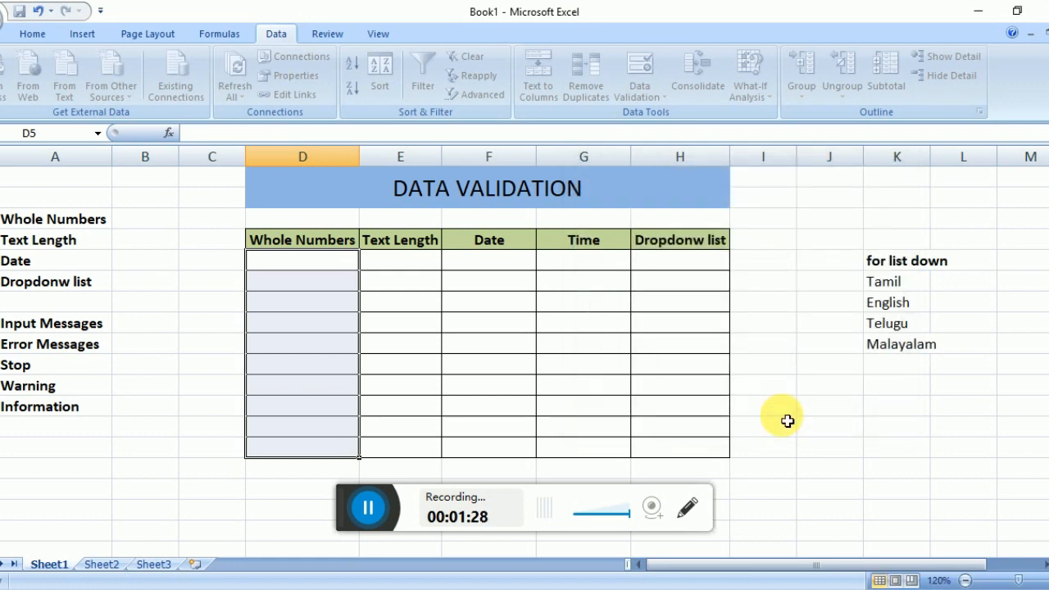
Step: Enter 10, 50, 78 and 100 in cells D5 to D8 of the Whole Numbers column
{"action": "left_click", "coordinate": [325, 266]}
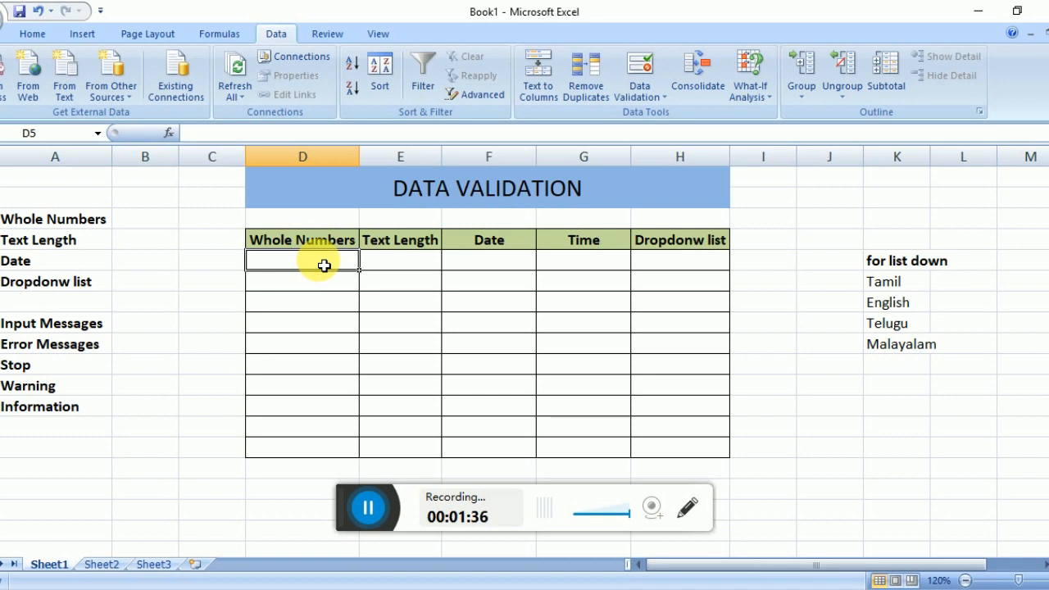
{"action": "type", "text": "10"}
{"action": "key", "text": "Return"}
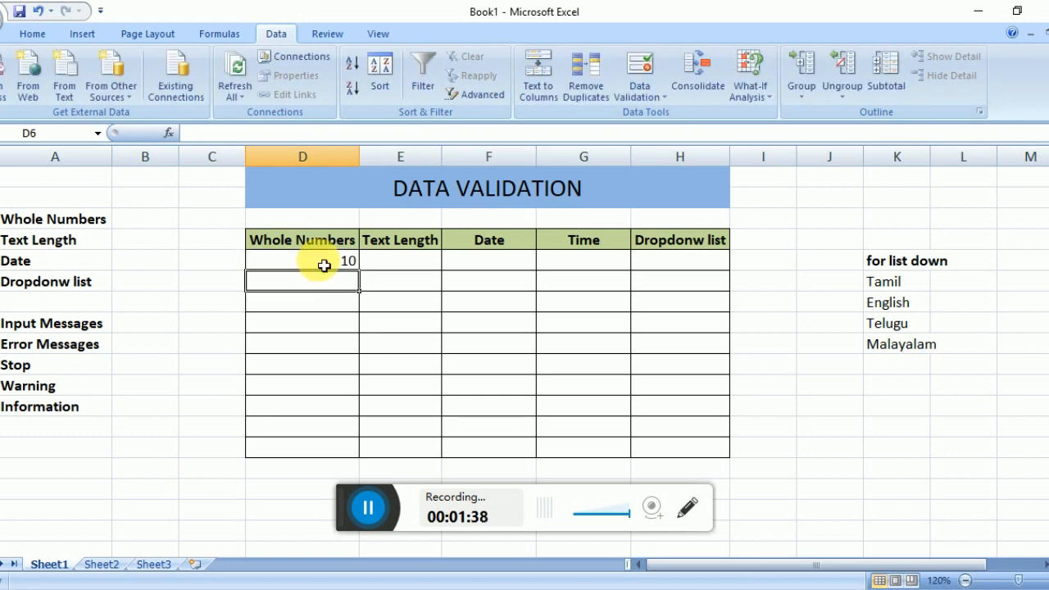
{"action": "type", "text": "50"}
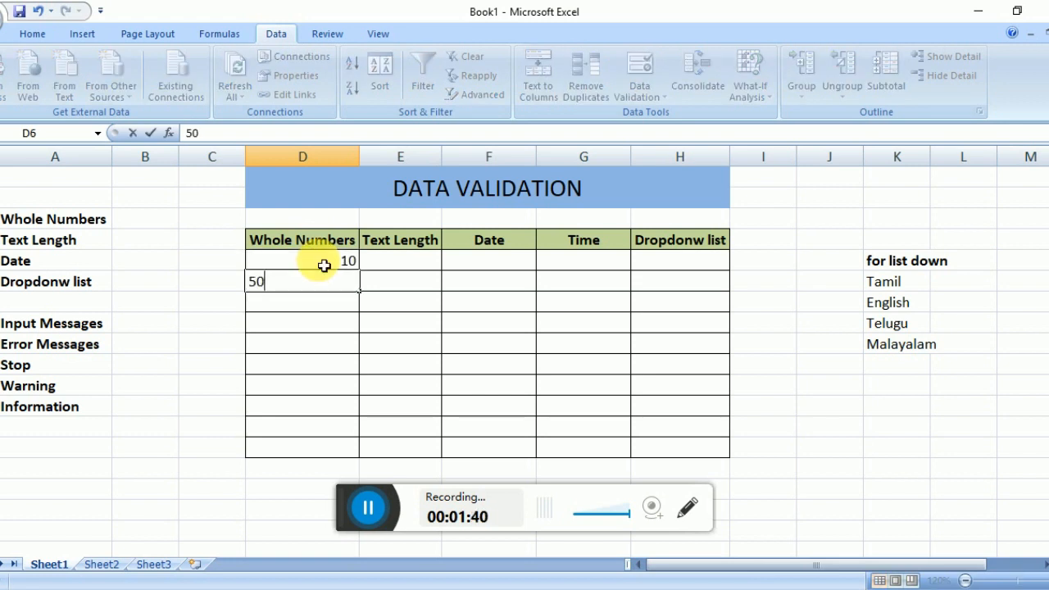
{"action": "key", "text": "Return"}
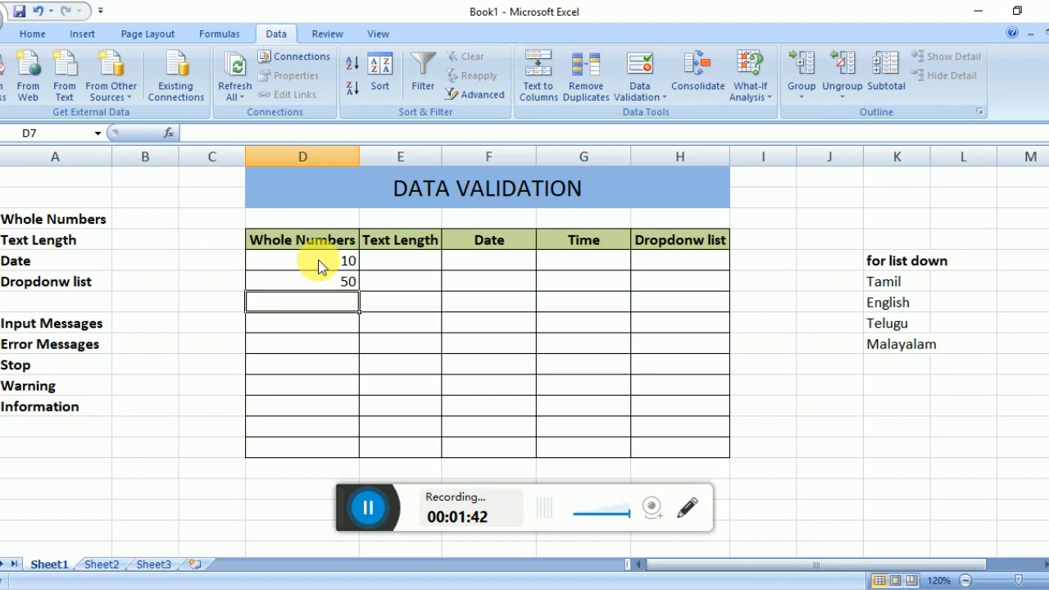
{"action": "type", "text": "78"}
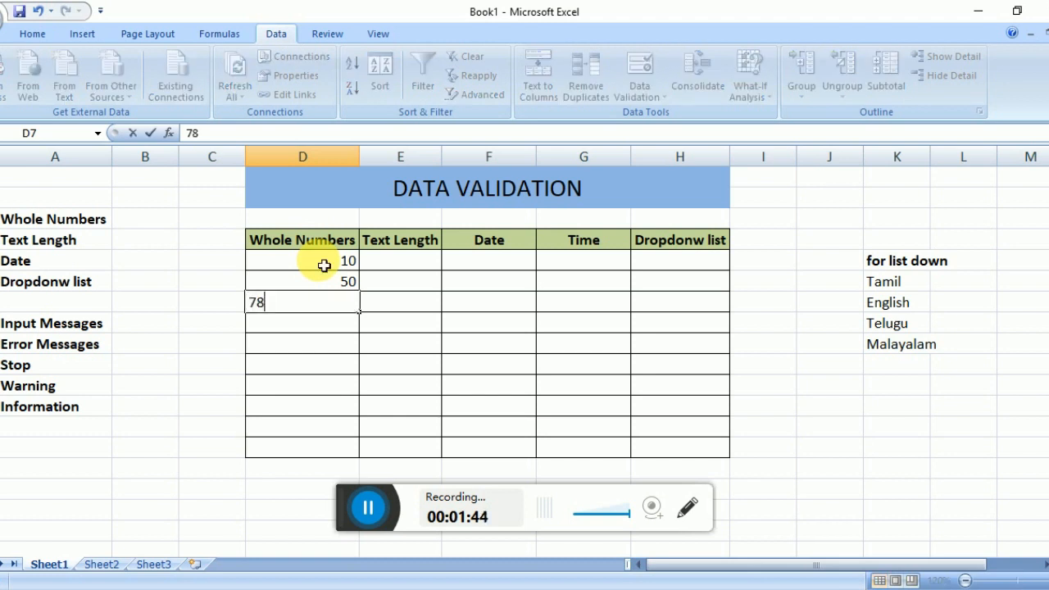
{"action": "key", "text": "Return"}
{"action": "type", "text": "100"}
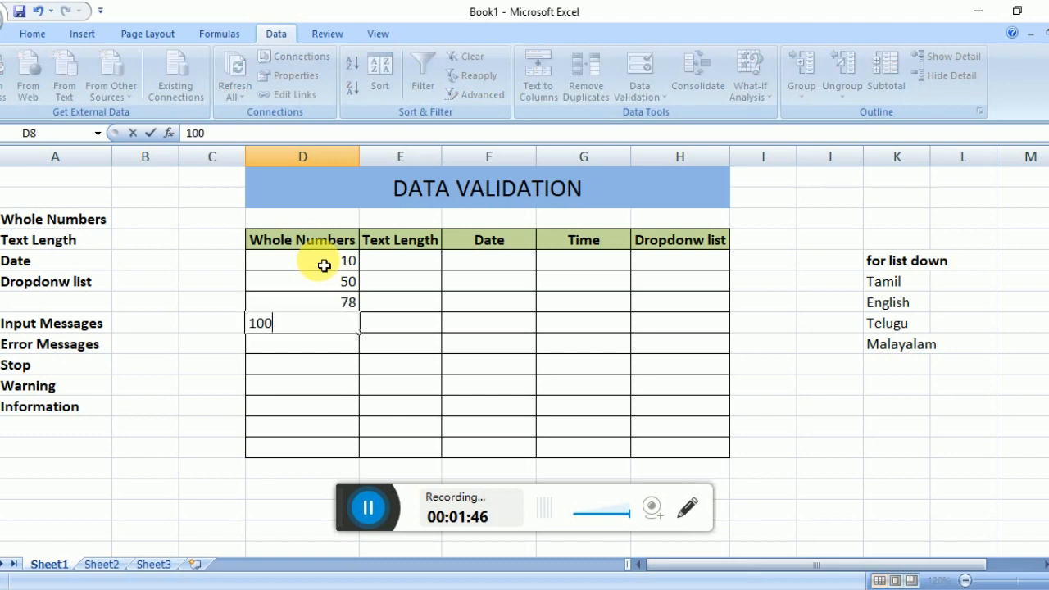
{"action": "key", "text": "Return"}
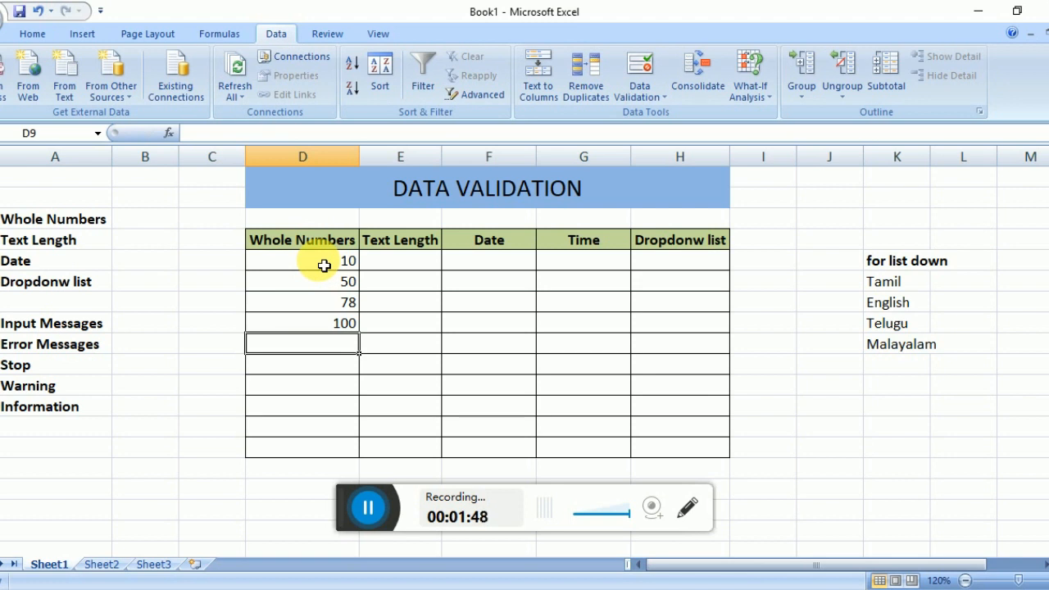
Step: Test the whole number rule by trying to enter 1500 and 7 in cell D9, cancelling each entry
{"action": "type", "text": "1500"}
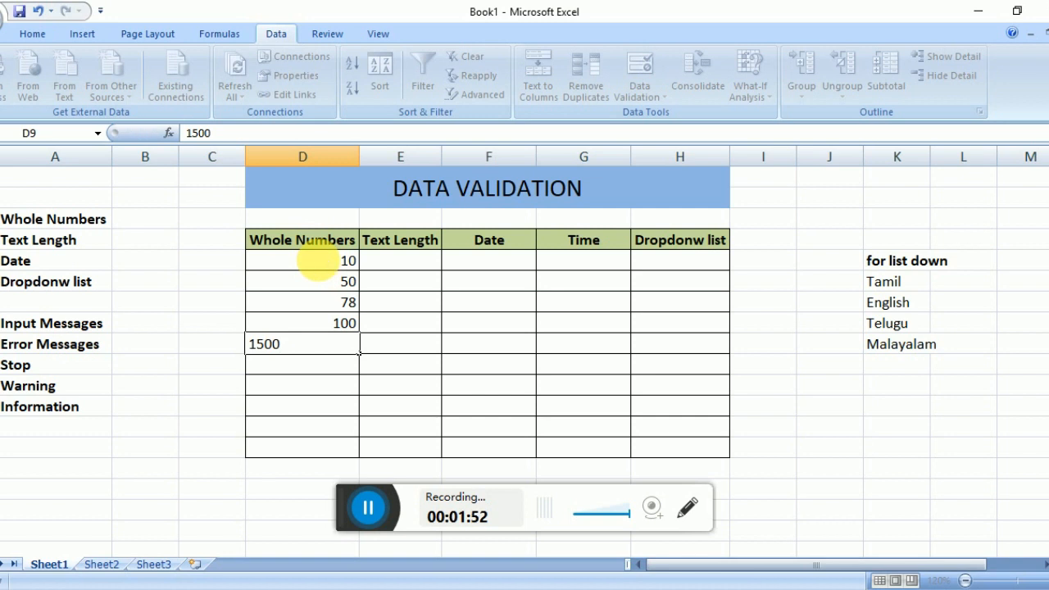
{"action": "key", "text": "Return"}
{"action": "key", "text": "Escape"}
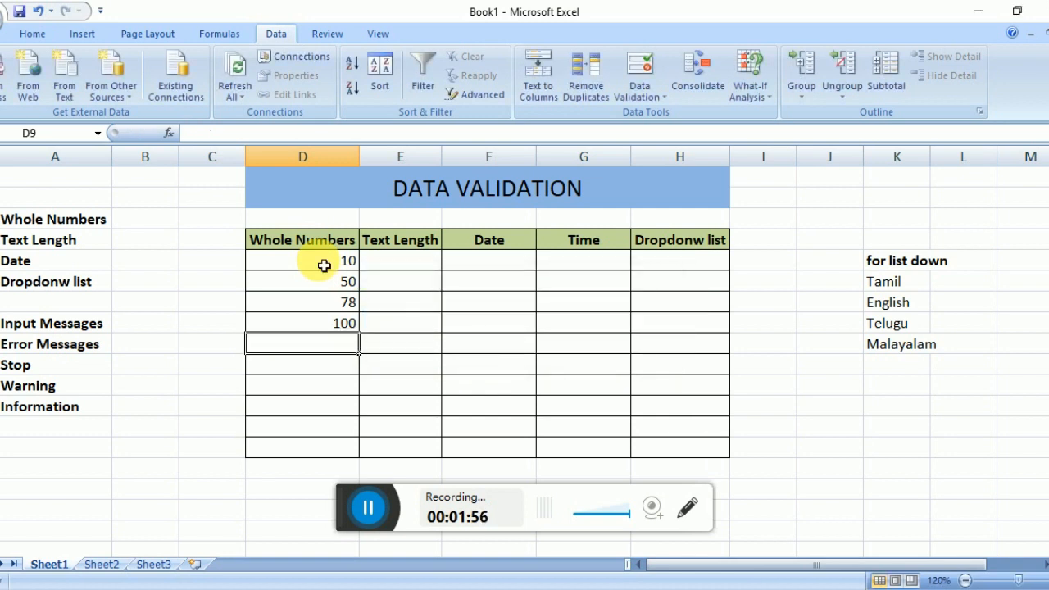
{"action": "type", "text": "7"}
{"action": "key", "text": "Return"}
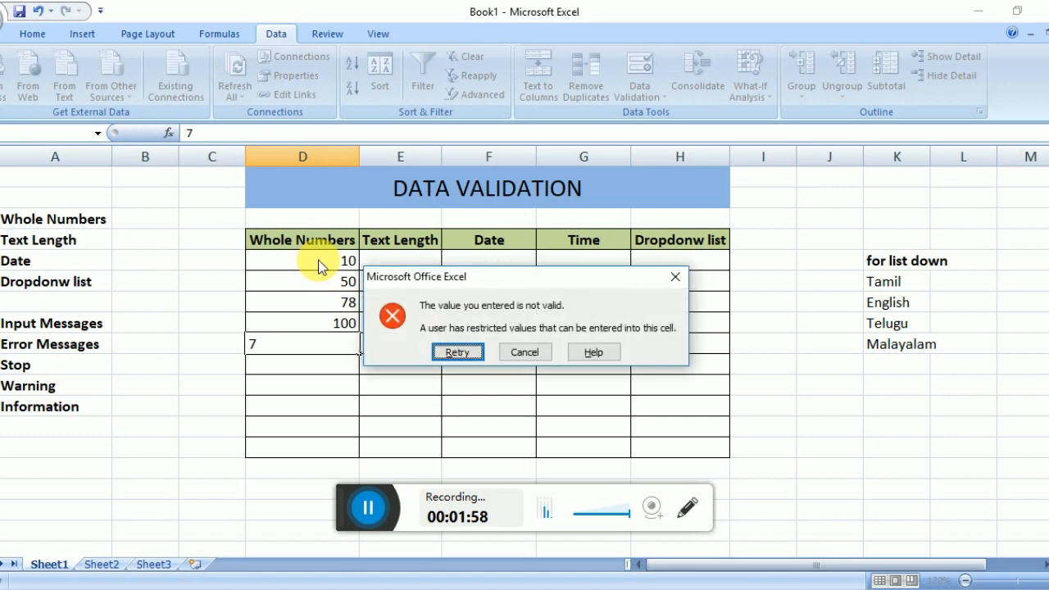
{"action": "left_click", "coordinate": [525, 354]}
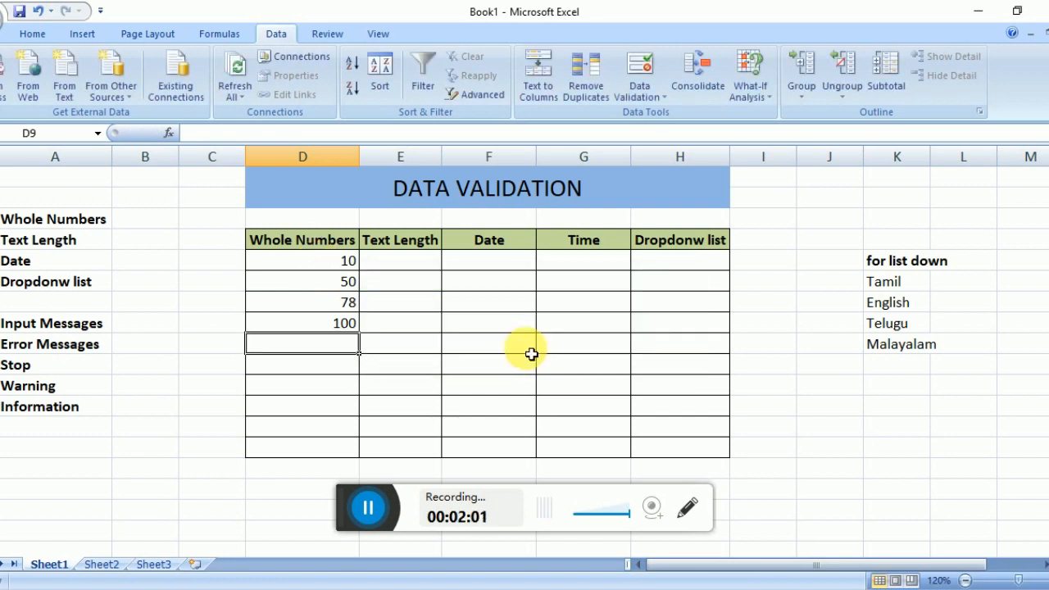
Step: Set the data validation of Text Length cells E5:E14 to allow values by text length
{"action": "left_click", "coordinate": [401, 260]}
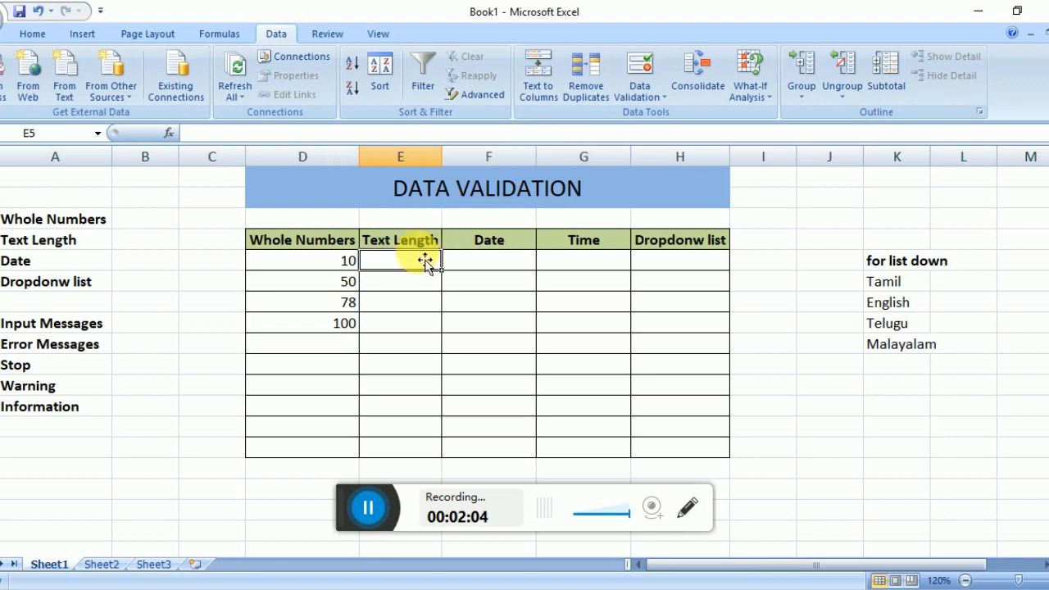
{"action": "key", "text": "Left"}
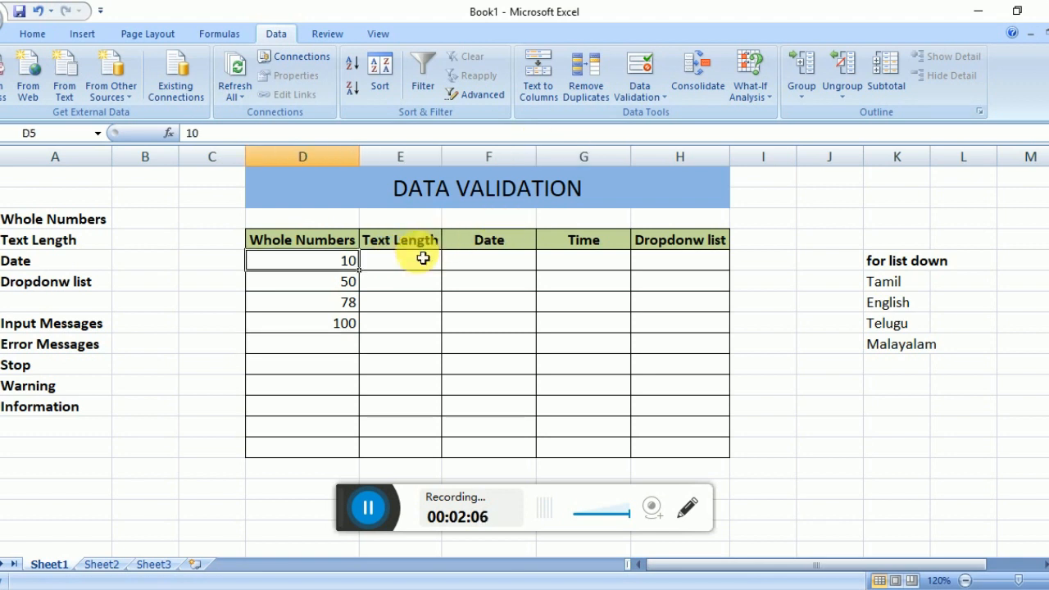
{"action": "key", "text": "Right"}
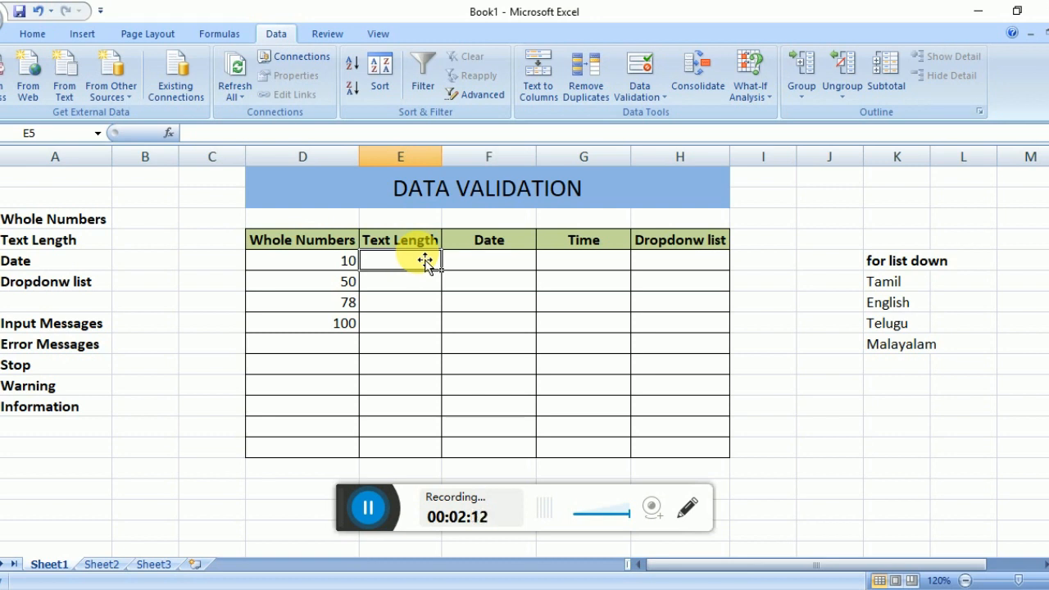
{"action": "key", "text": "shift+Down"}
{"action": "key", "text": "shift+Down"}
{"action": "key", "text": "shift+Down"}
{"action": "key", "text": "shift+Down"}
{"action": "key", "text": "shift+Down"}
{"action": "key", "text": "shift+Down"}
{"action": "key", "text": "shift+Down"}
{"action": "key", "text": "shift+Down"}
{"action": "key", "text": "shift+Down"}
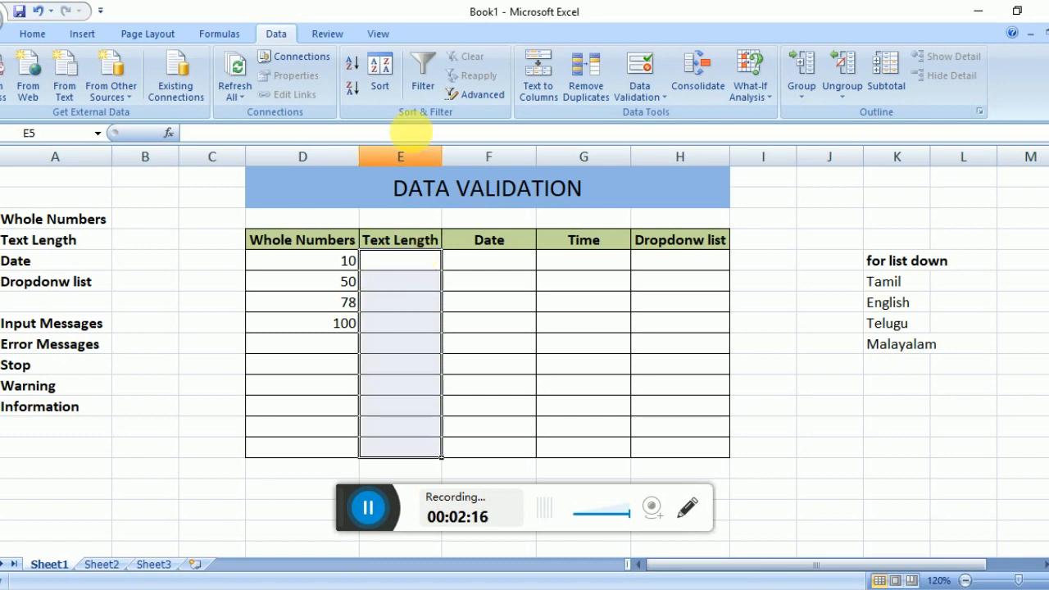
{"action": "left_click", "coordinate": [647, 102]}
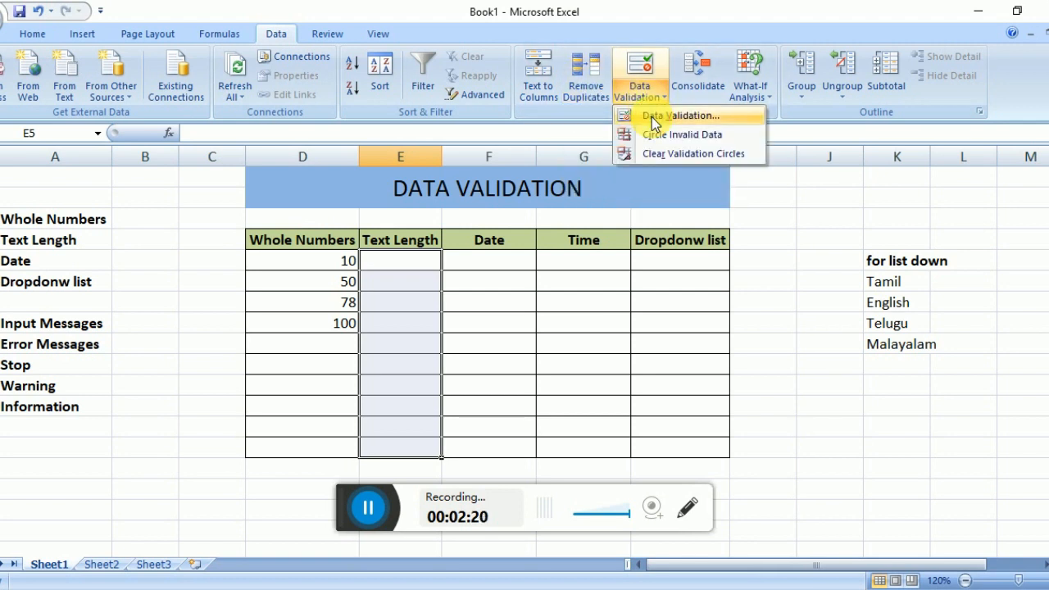
{"action": "left_click", "coordinate": [651, 116]}
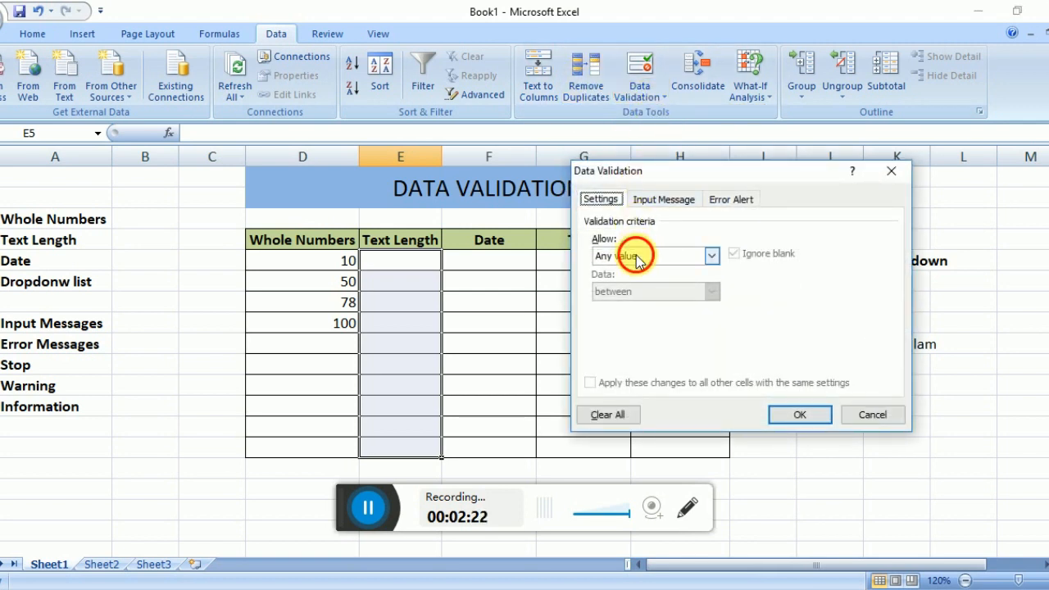
{"action": "left_click", "coordinate": [634, 255]}
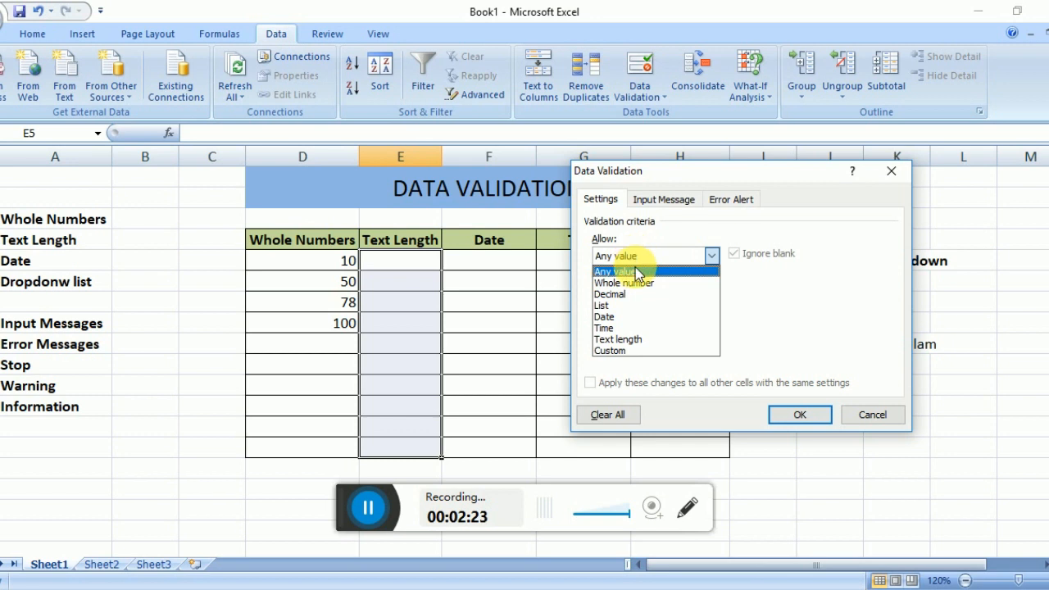
{"action": "left_click", "coordinate": [623, 337]}
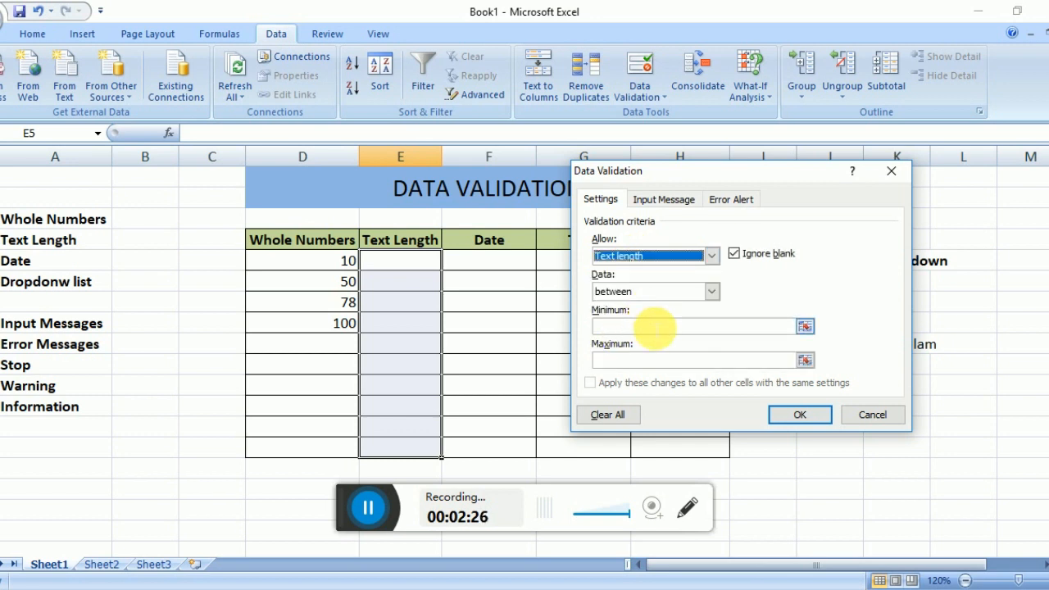
Step: Limit the allowed text length to between a minimum of 3 and a maximum of 8 characters and apply the rule
{"action": "left_click", "coordinate": [656, 329]}
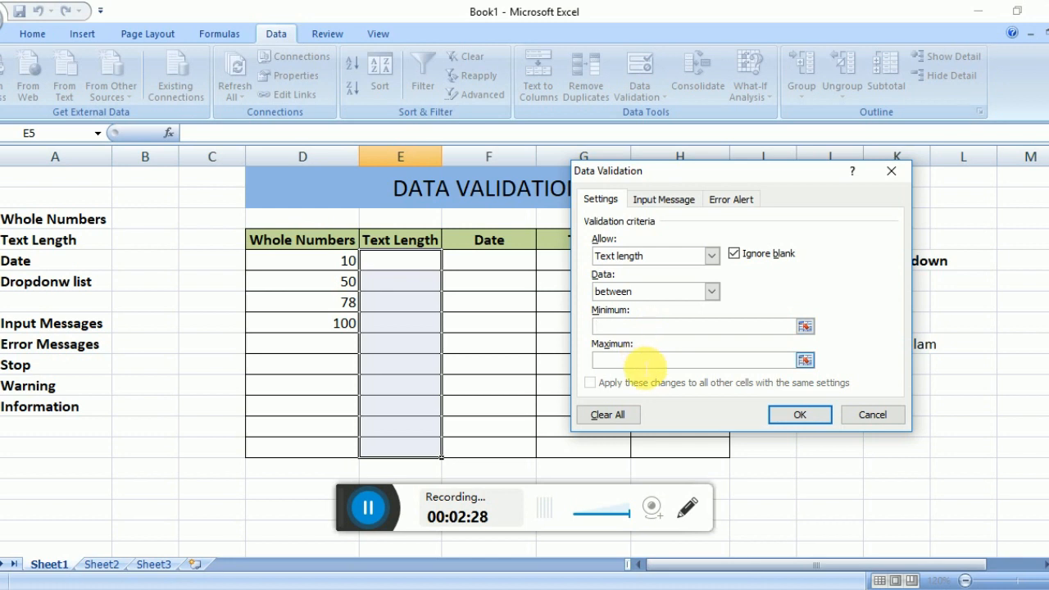
{"action": "type", "text": "3"}
{"action": "left_click", "coordinate": [639, 328]}
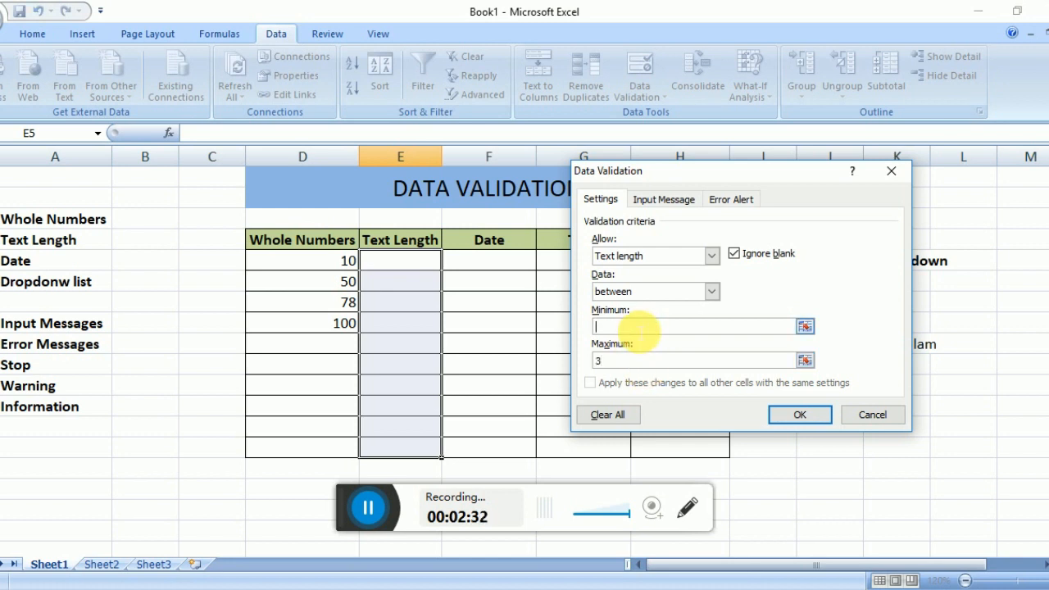
{"action": "type", "text": "3"}
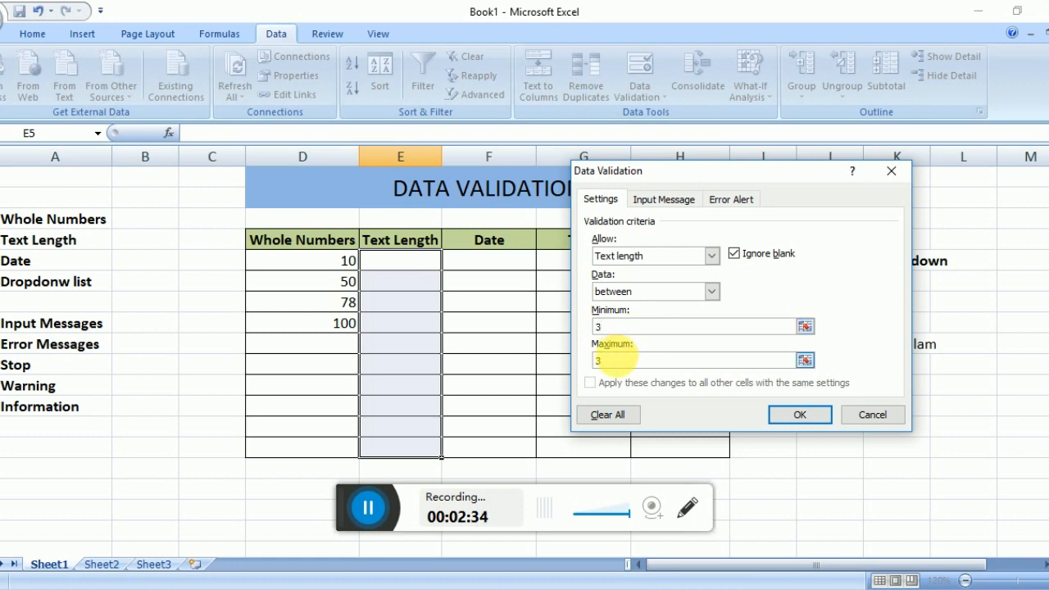
{"action": "left_click", "coordinate": [621, 366]}
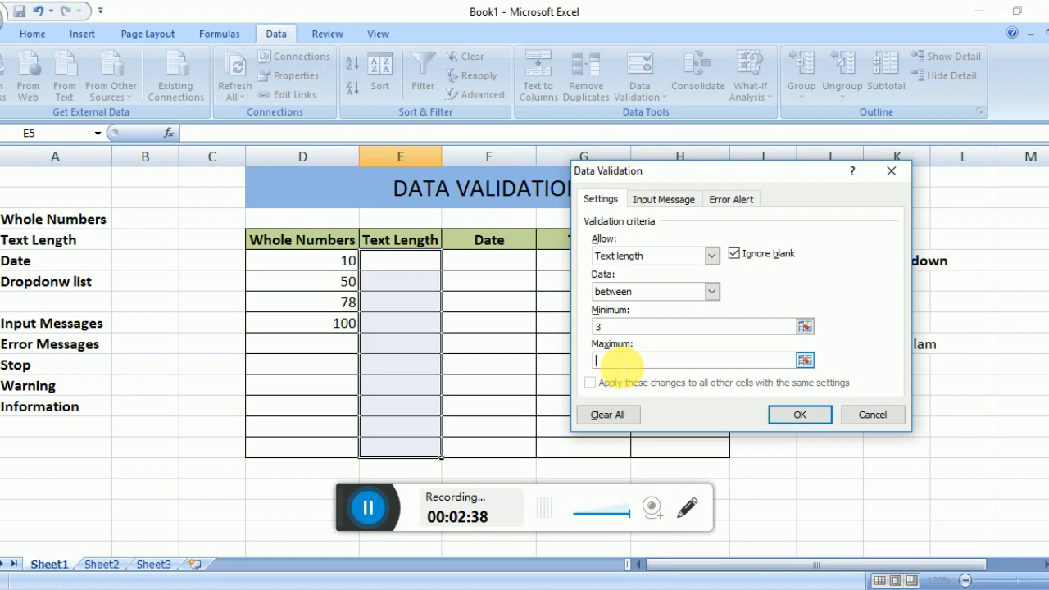
{"action": "type", "text": "8"}
{"action": "left_click", "coordinate": [788, 415]}
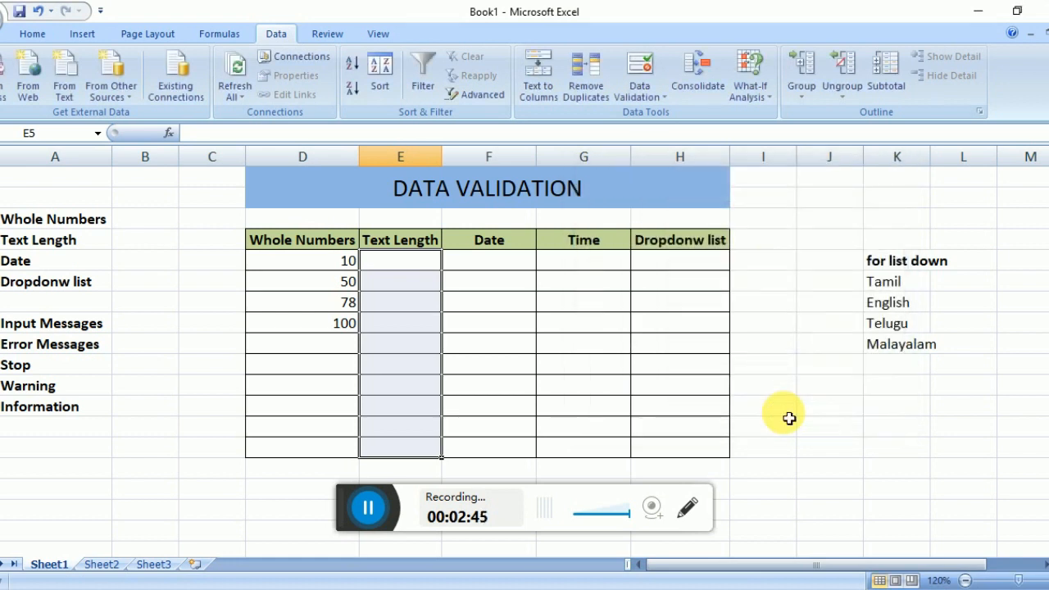
Step: Test the text length rule in cell E5 with "hi" and replace it with "hi how"
{"action": "left_click", "coordinate": [431, 264]}
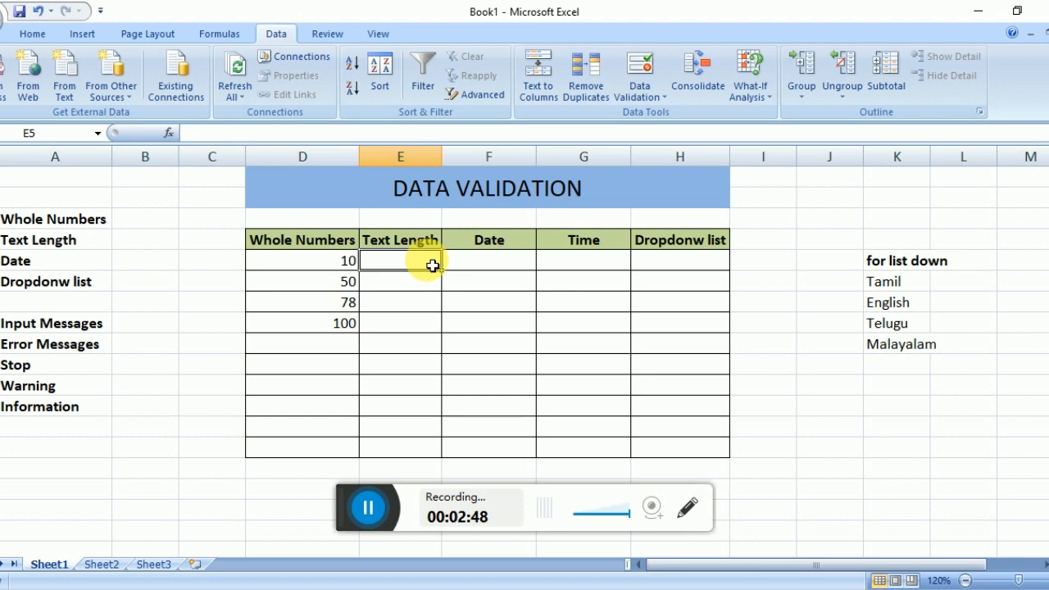
{"action": "type", "text": "hi"}
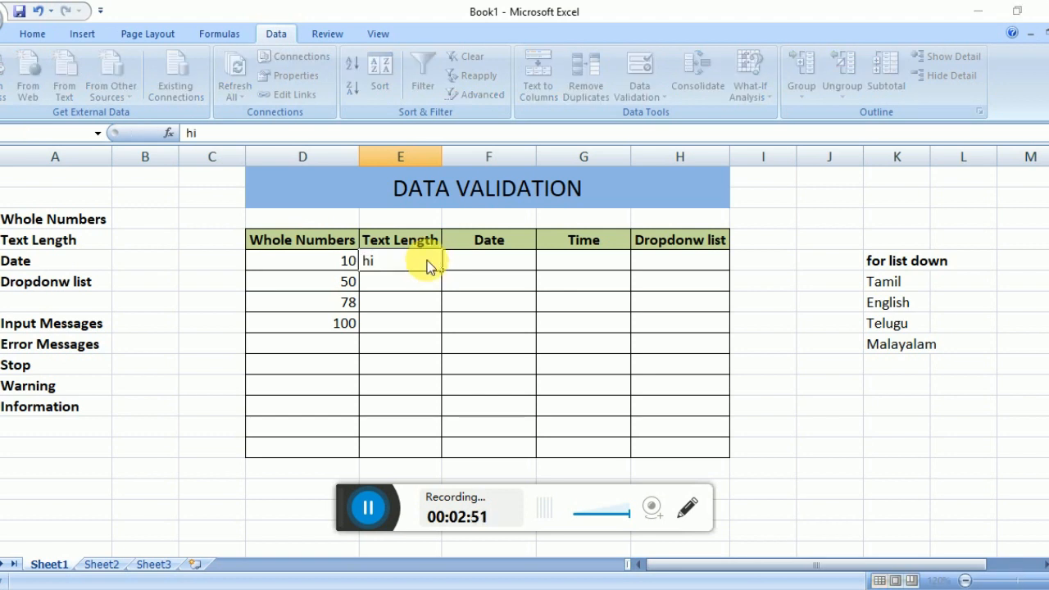
{"action": "key", "text": "Return"}
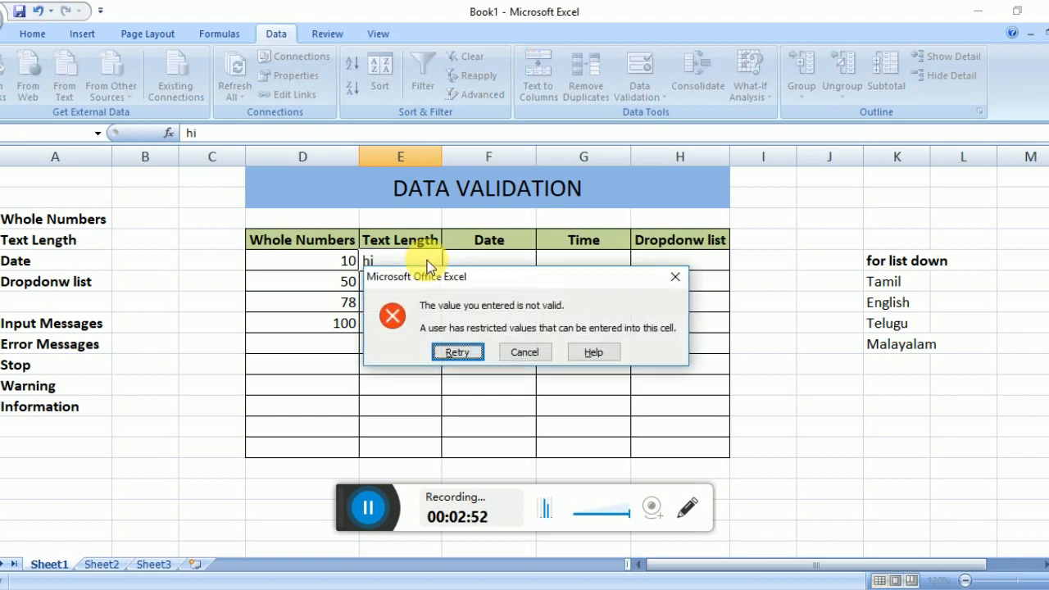
{"action": "key", "text": "Return"}
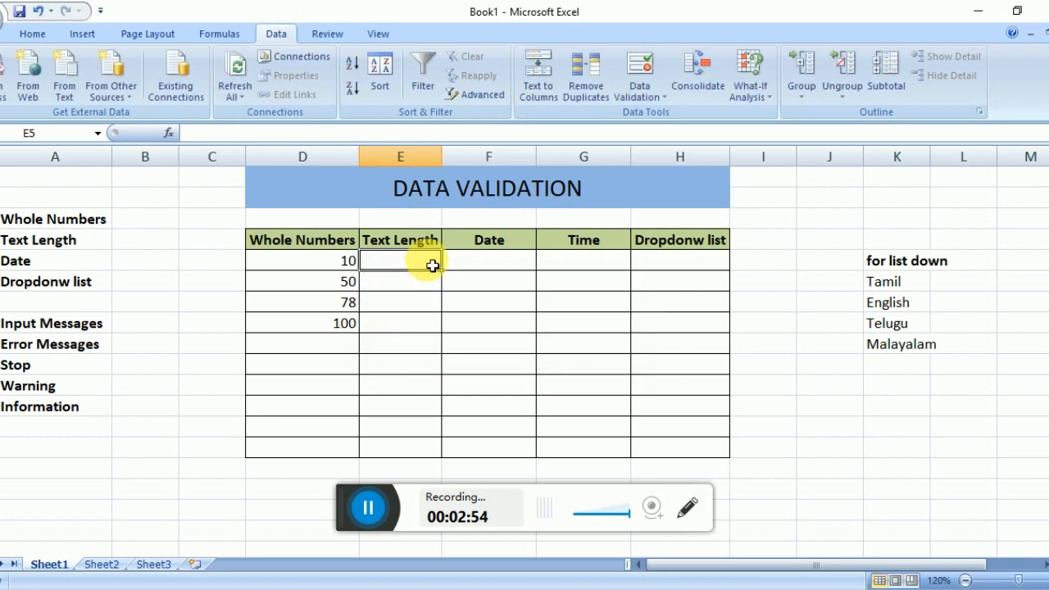
{"action": "type", "text": "hi how"}
{"action": "key", "text": "Return"}
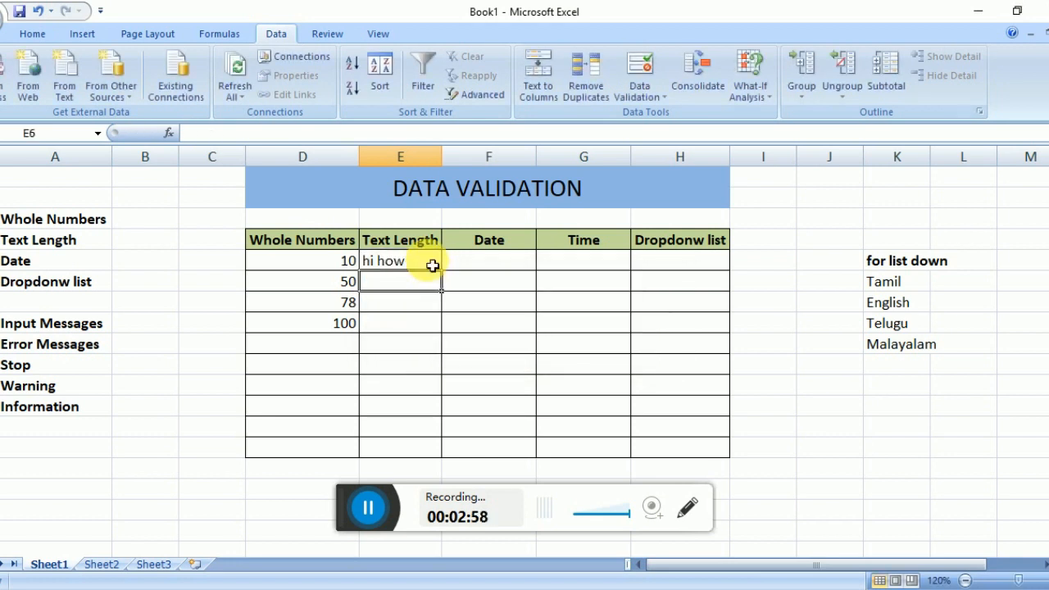
Step: Test the text length rule by trying to enter "hi how are you" in cell E6, cancelling the entry
{"action": "type", "text": "h"}
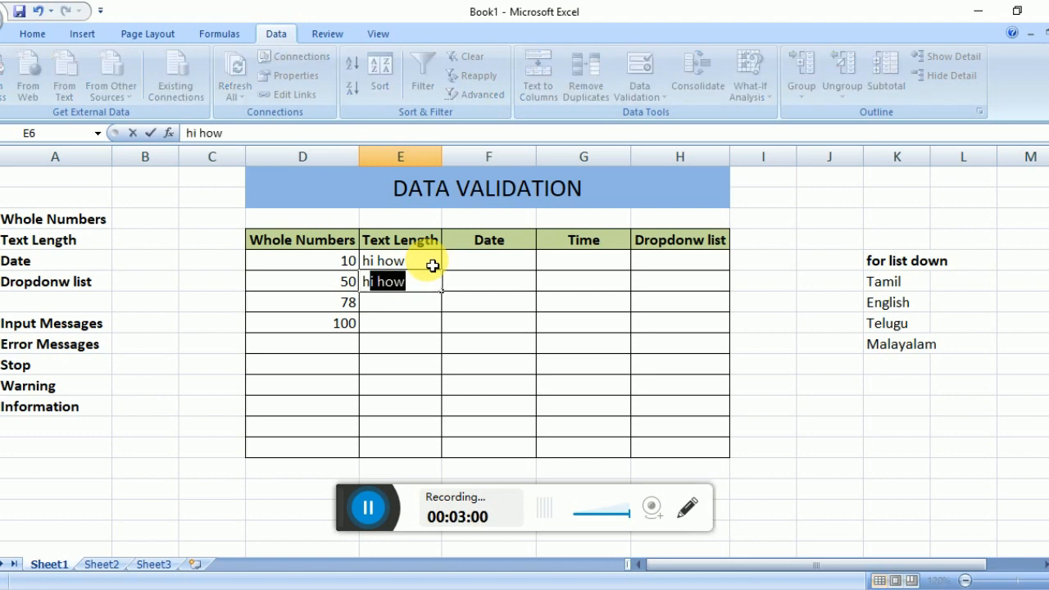
{"action": "key", "text": "Escape"}
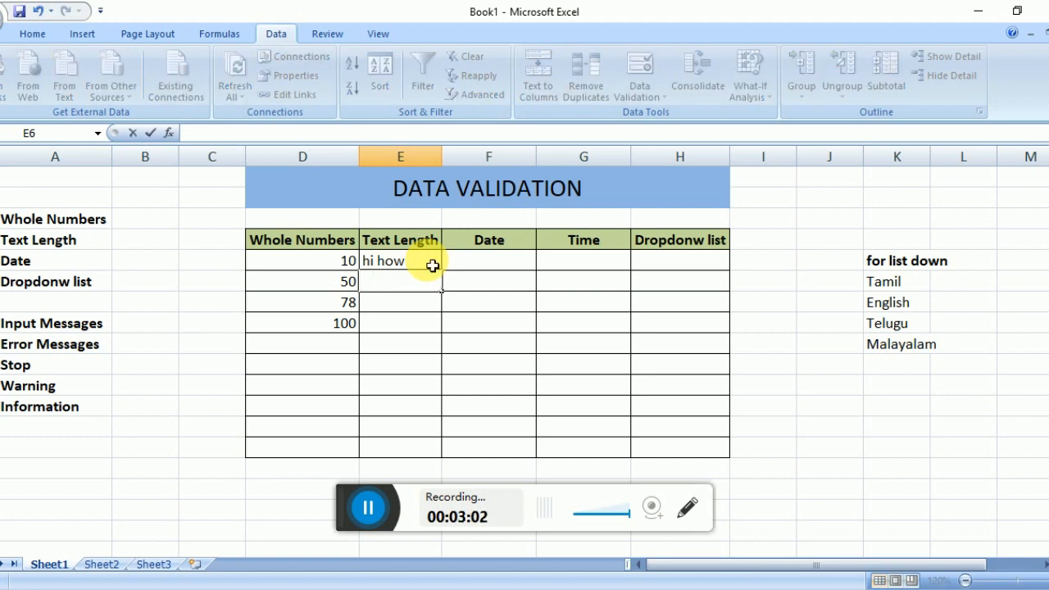
{"action": "type", "text": "hi how"}
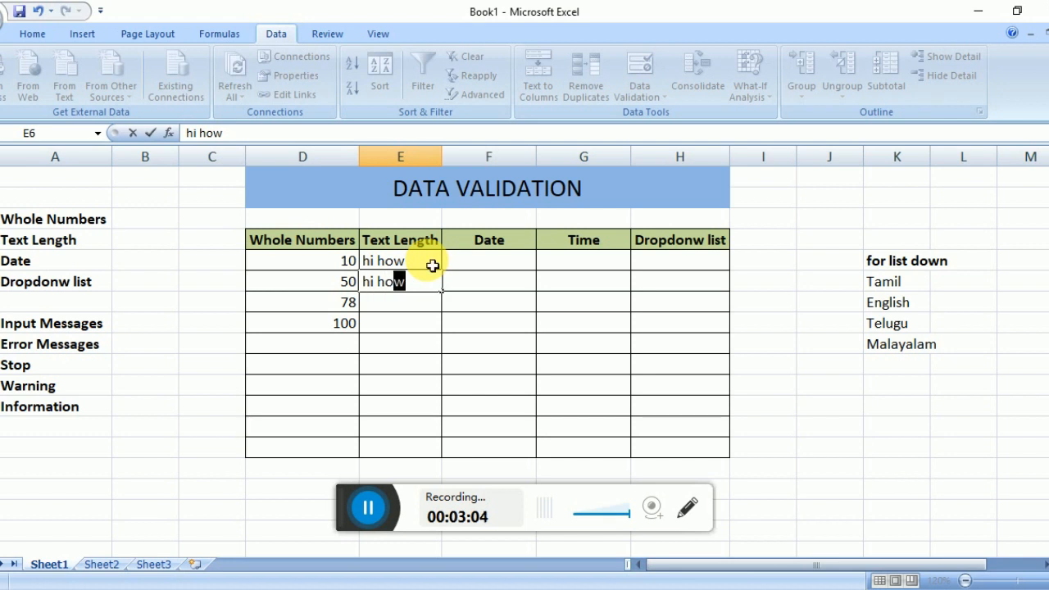
{"action": "type", "text": " are you"}
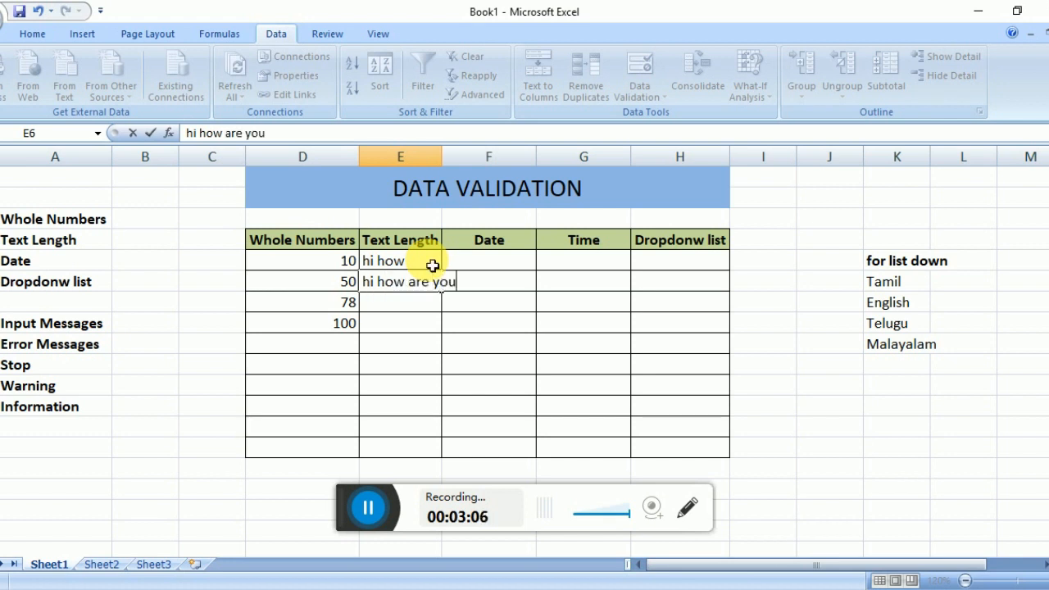
{"action": "key", "text": "Return"}
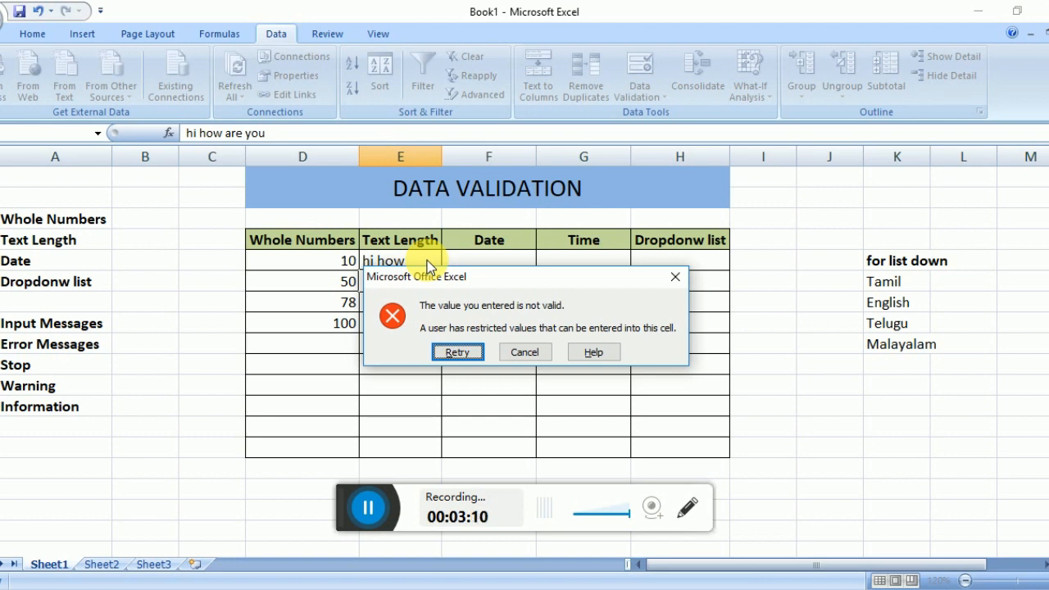
{"action": "key", "text": "Escape"}
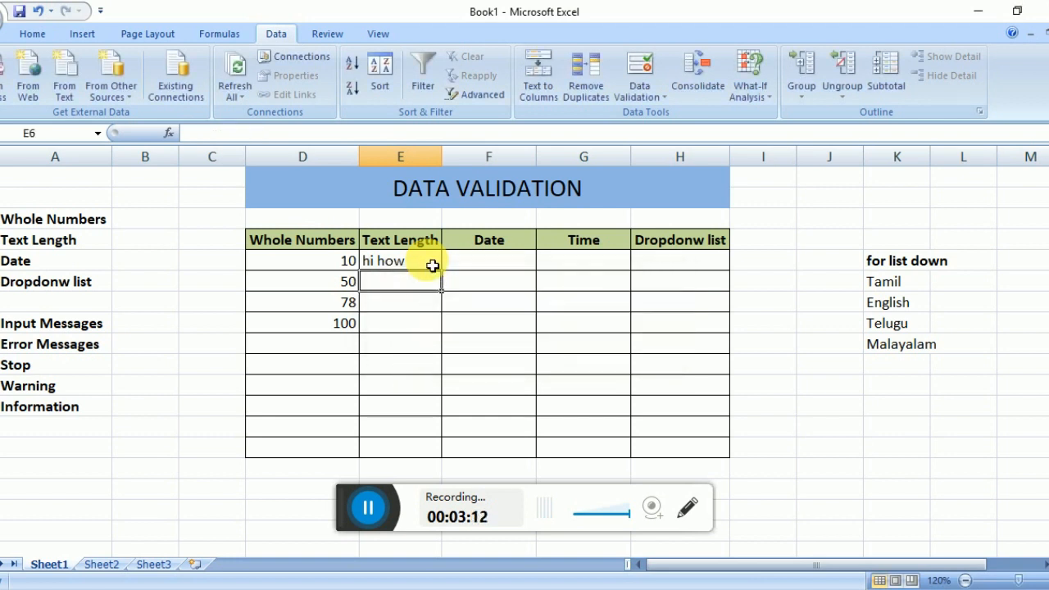
Step: Set the data validation of Date column cells F5:F14 to allow only dates
{"action": "left_click", "coordinate": [485, 263]}
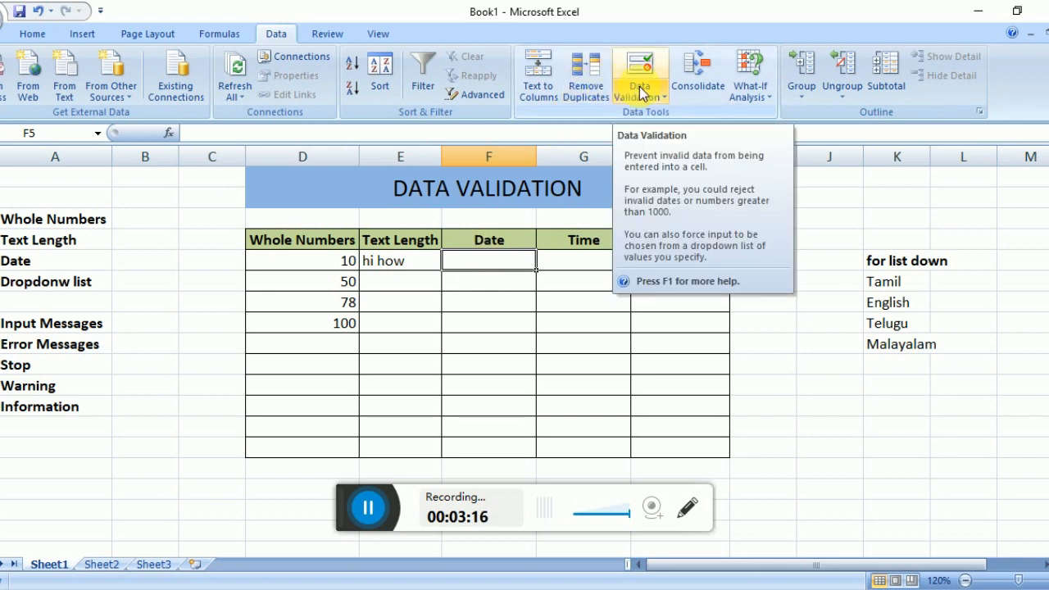
{"action": "key", "text": "shift+Down"}
{"action": "key", "text": "shift+Down"}
{"action": "key", "text": "shift+Down"}
{"action": "key", "text": "shift+Down"}
{"action": "key", "text": "shift+Down"}
{"action": "key", "text": "shift+Down"}
{"action": "key", "text": "shift+Down"}
{"action": "key", "text": "shift+Down"}
{"action": "key", "text": "shift+Down"}
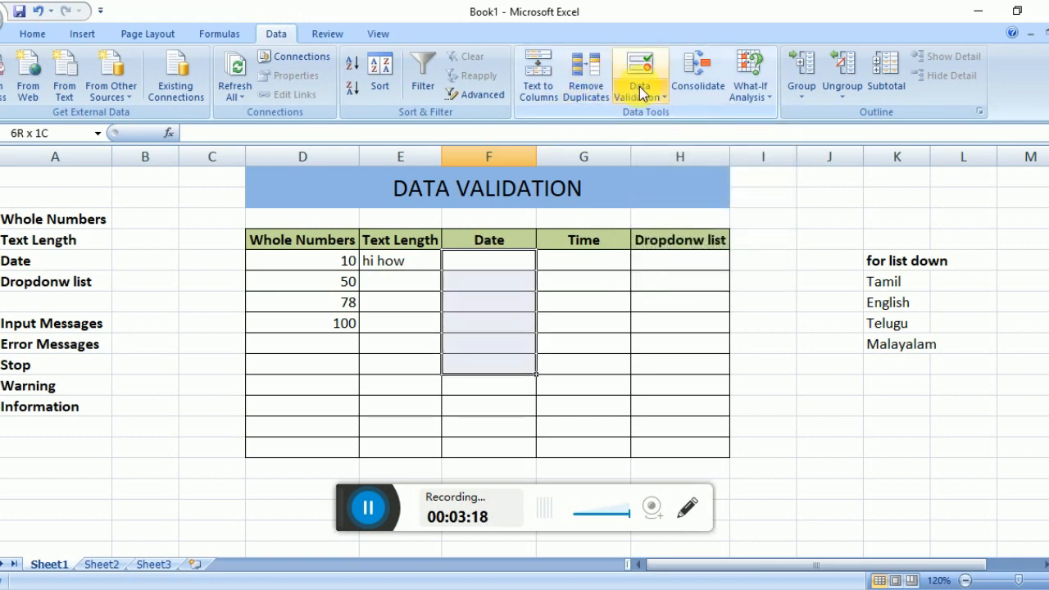
{"action": "left_click", "coordinate": [639, 86]}
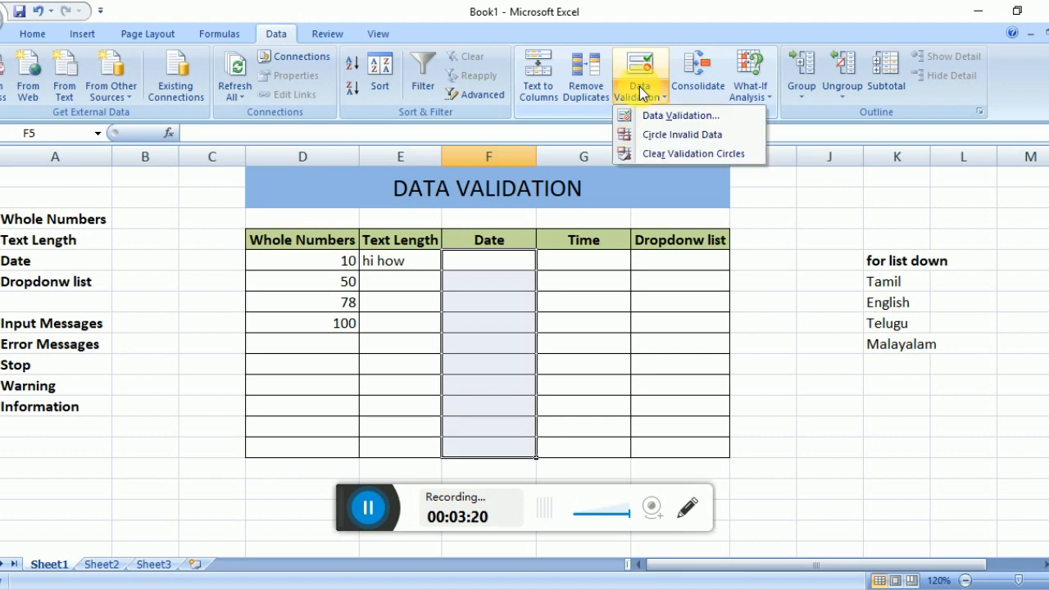
{"action": "left_click", "coordinate": [658, 115]}
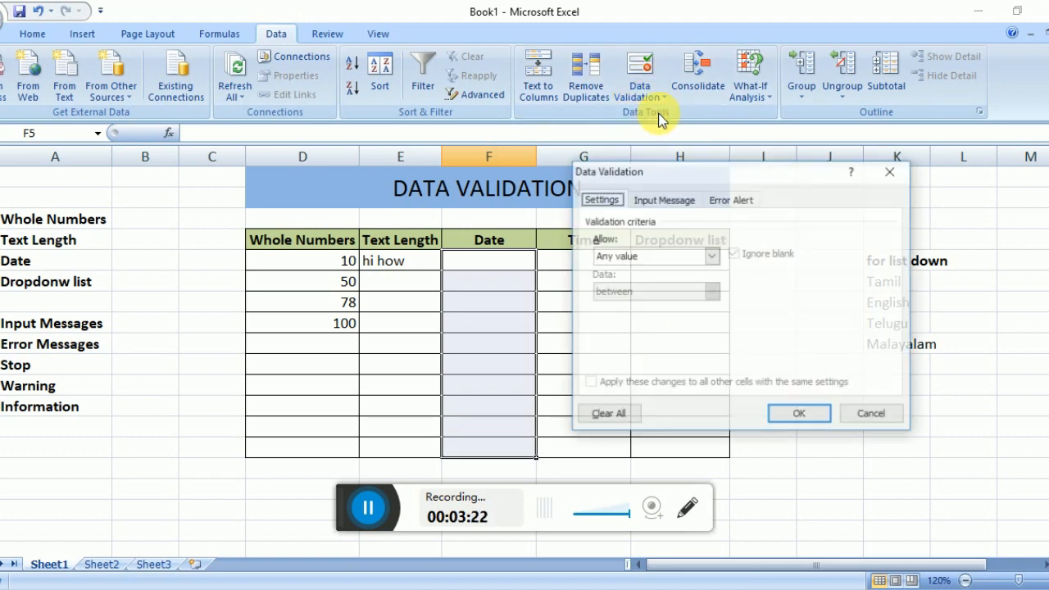
{"action": "left_click", "coordinate": [620, 257]}
{"action": "left_click", "coordinate": [623, 315]}
Step: Limit the allowed dates to between start date 01-01-2020 and end date 31-01-2020 and apply the rule
{"action": "left_click", "coordinate": [629, 327]}
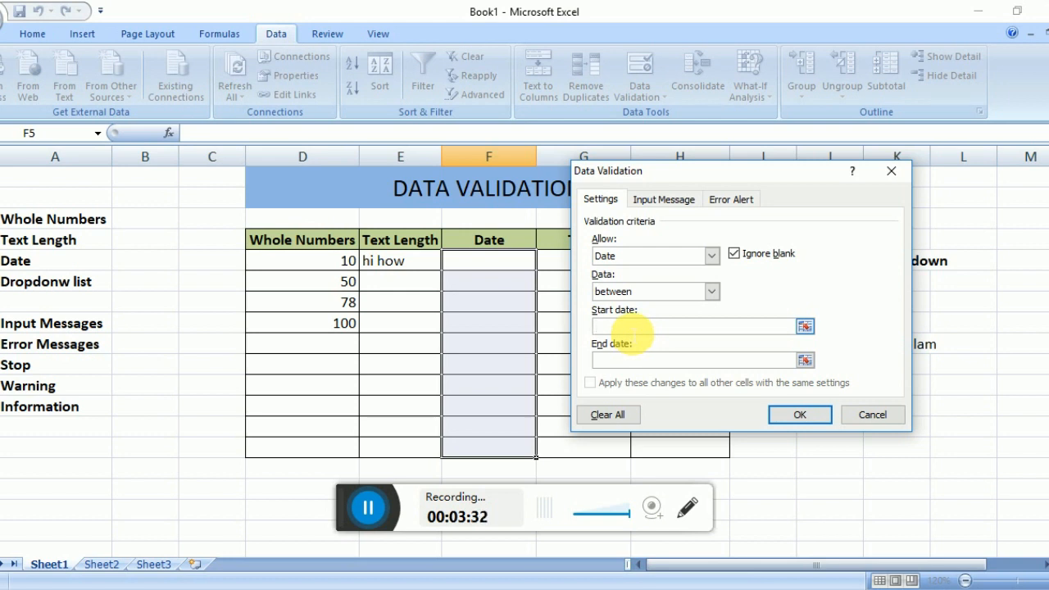
{"action": "type", "text": "01-01-20201020"}
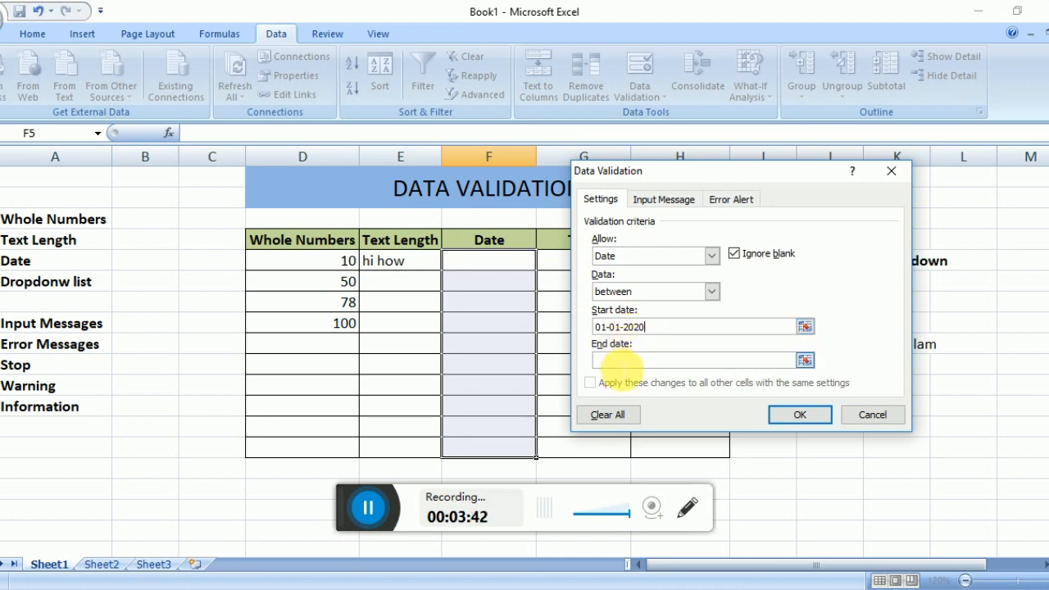
{"action": "left_click", "coordinate": [616, 363]}
{"action": "type", "text": "01"}
{"action": "type", "text": "-01-2020"}
{"action": "type", "text": "+D"}
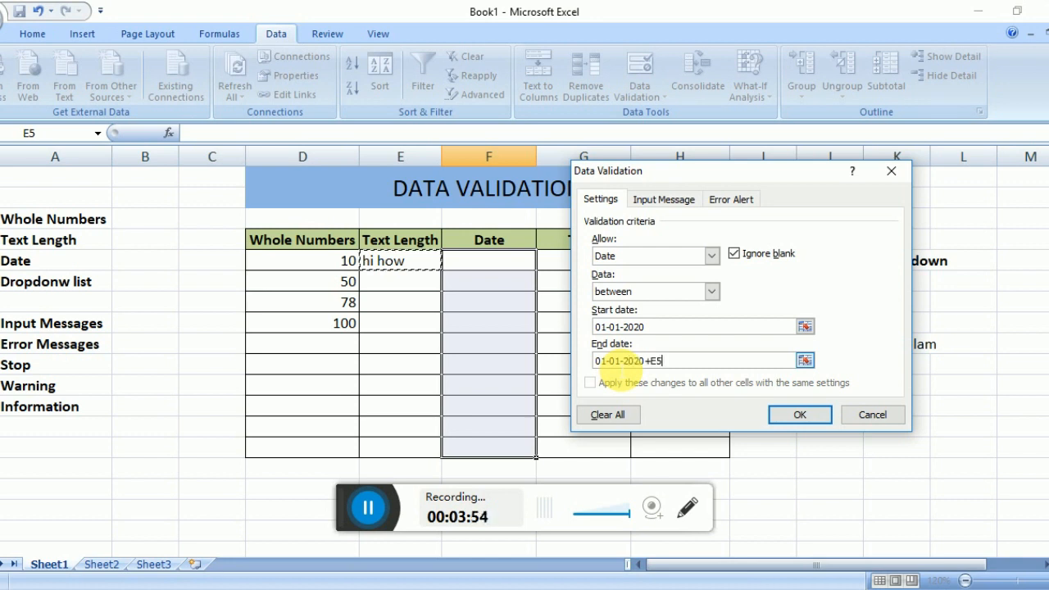
{"action": "key", "text": "BackSpace"}
{"action": "left_click", "coordinate": [601, 361]}
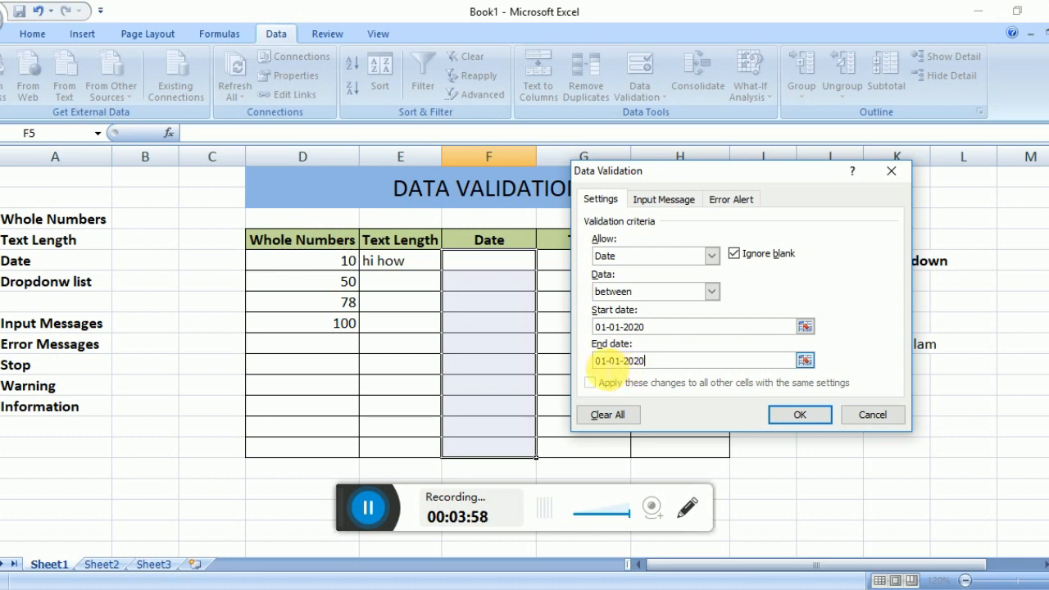
{"action": "key", "text": "BackSpace"}
{"action": "type", "text": "3"}
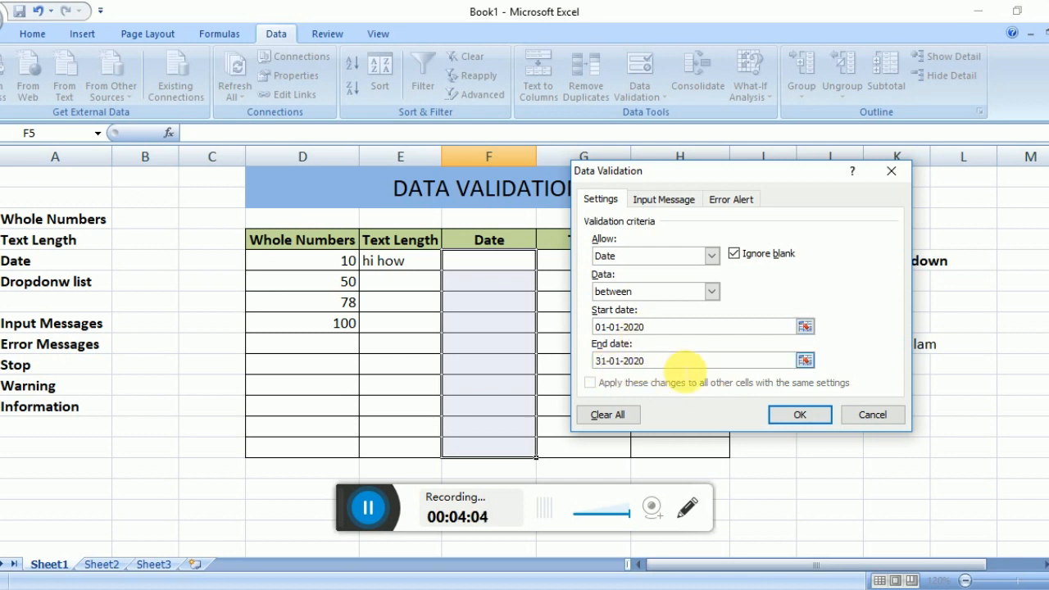
{"action": "left_click", "coordinate": [800, 416]}
Step: Insert the current date in cell F7 of the Date column to test the date rule
{"action": "left_click", "coordinate": [473, 304]}
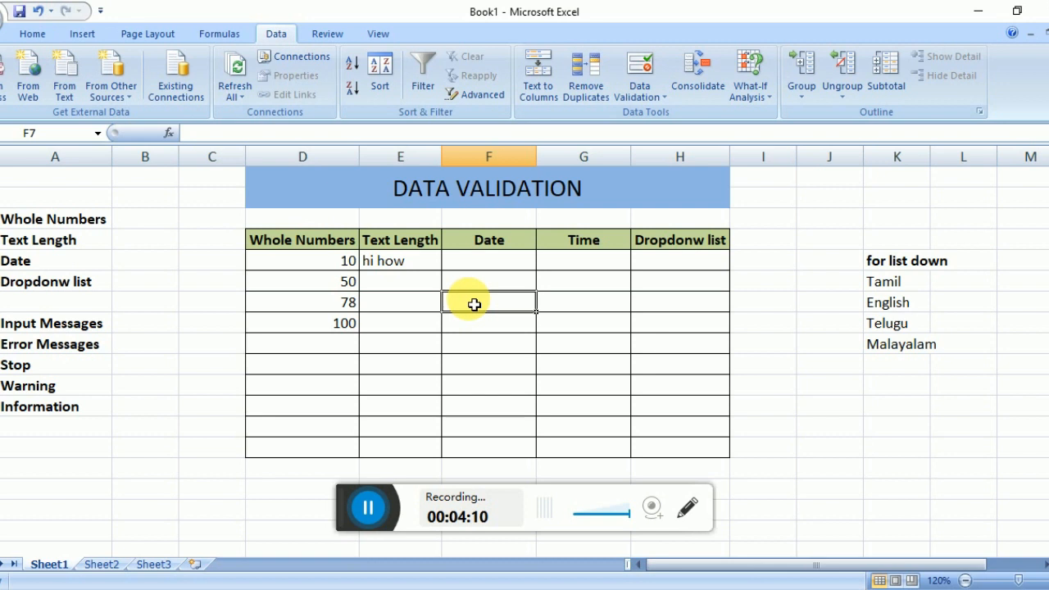
{"action": "key", "text": "ctrl+shift+semicolon"}
{"action": "key", "text": "Escape"}
{"action": "key", "text": "ctrl+semicolon"}
{"action": "key", "text": "Return"}
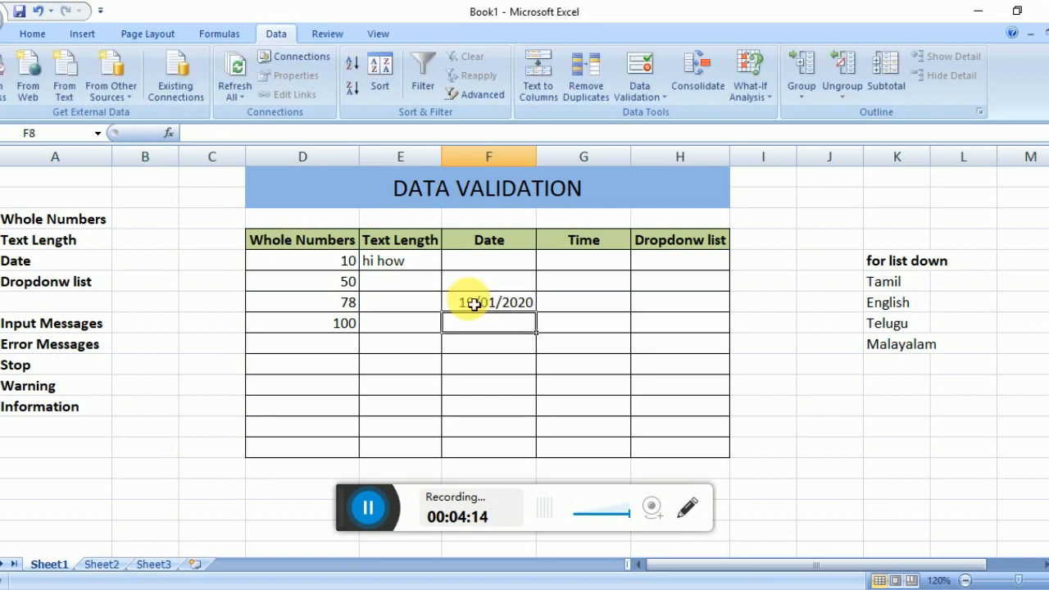
Step: Insert the current date in cell F5 of the Date column
{"action": "key", "text": "Up"}
{"action": "key", "text": "Up"}
{"action": "key", "text": "Up"}
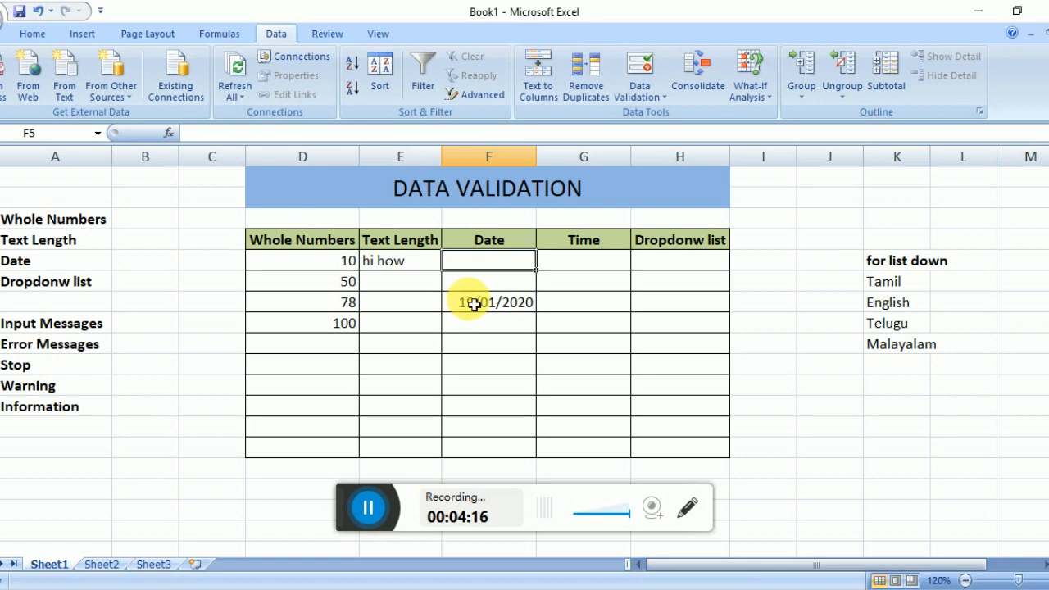
{"action": "key", "text": "ctrl+semicolon"}
{"action": "key", "text": "Return"}
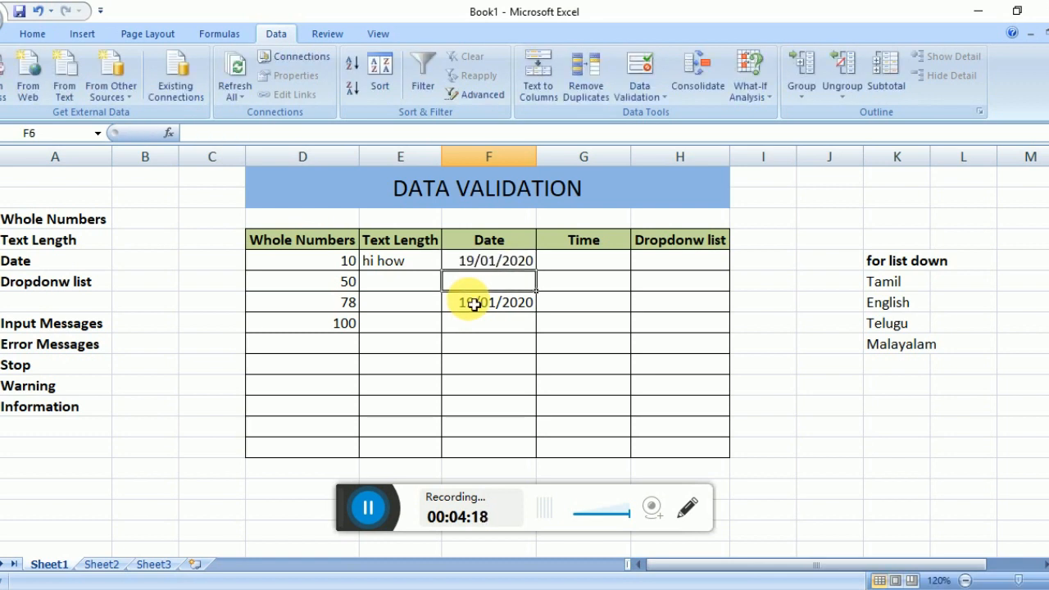
Step: Test the date rule by trying to change cell F5 to 19/06/2020, cancelling the entry
{"action": "key", "text": "Up"}
{"action": "key", "text": "XF86MonBrightnessUp"}
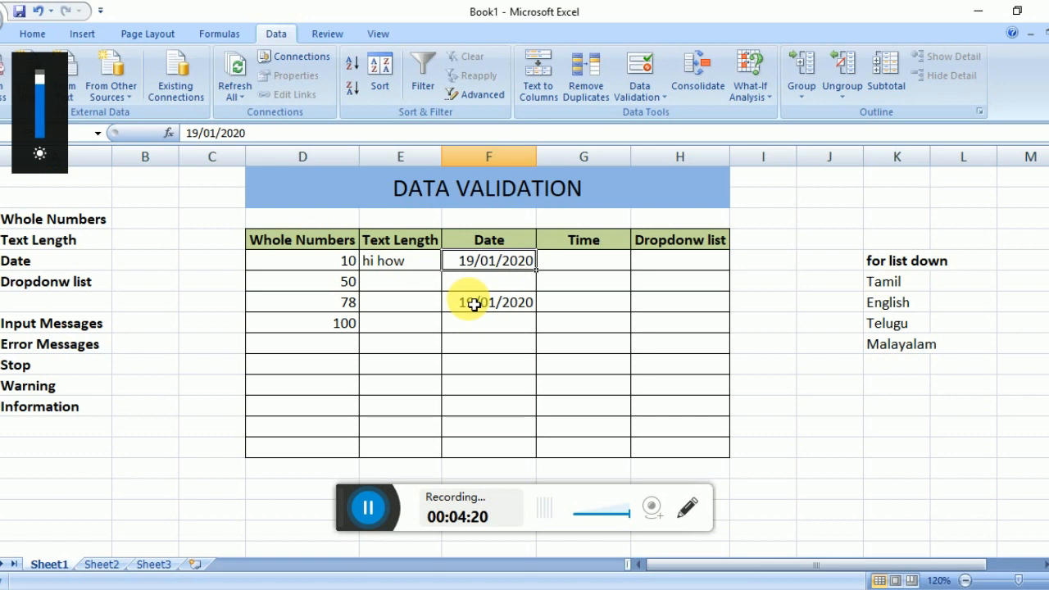
{"action": "key", "text": "XF86MonBrightnessUp"}
{"action": "double_click", "coordinate": [497, 264]}
{"action": "key", "text": "BackSpace"}
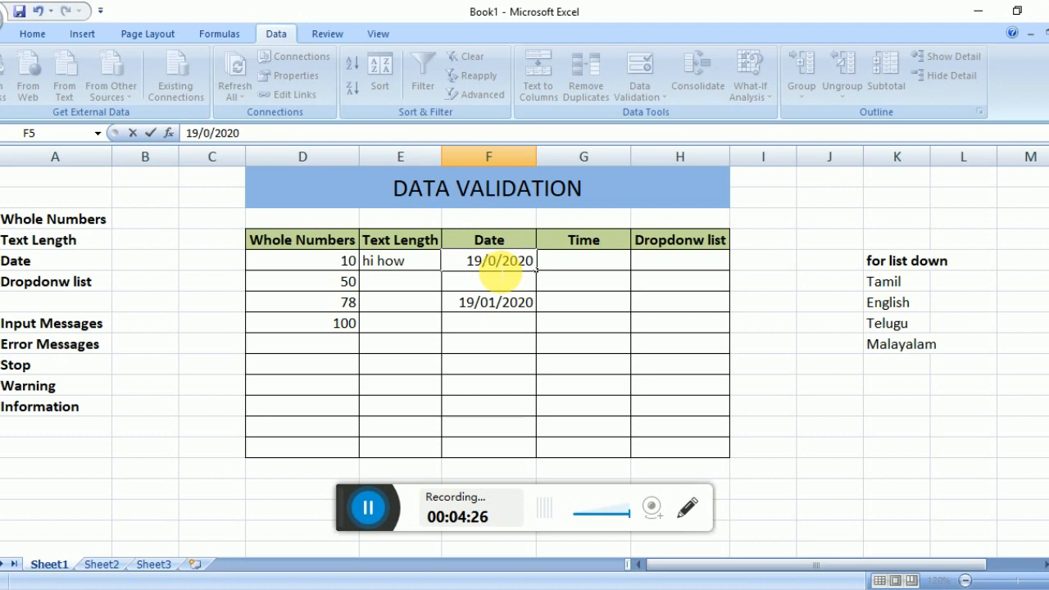
{"action": "type", "text": "6"}
{"action": "key", "text": "Return"}
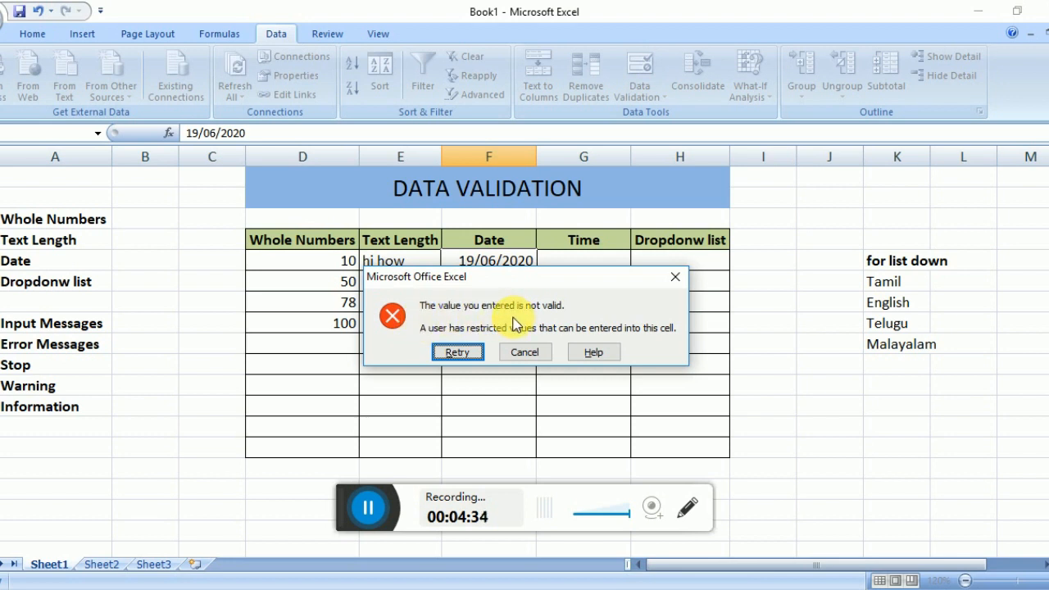
{"action": "left_click", "coordinate": [526, 354]}
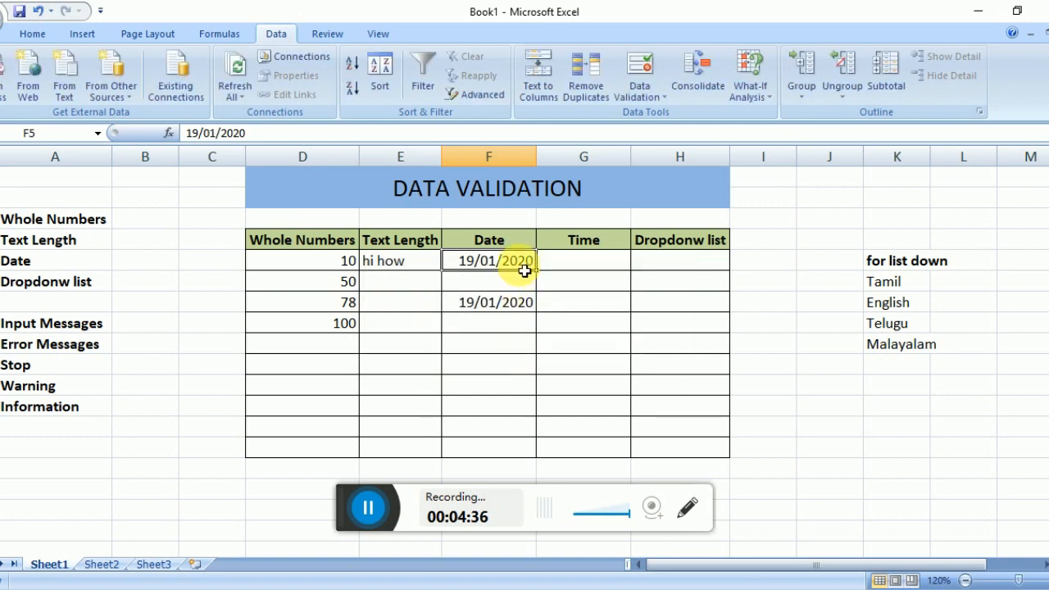
Step: Set the data validation of Time column cells G5:G14 to allow only times
{"action": "left_click", "coordinate": [561, 264]}
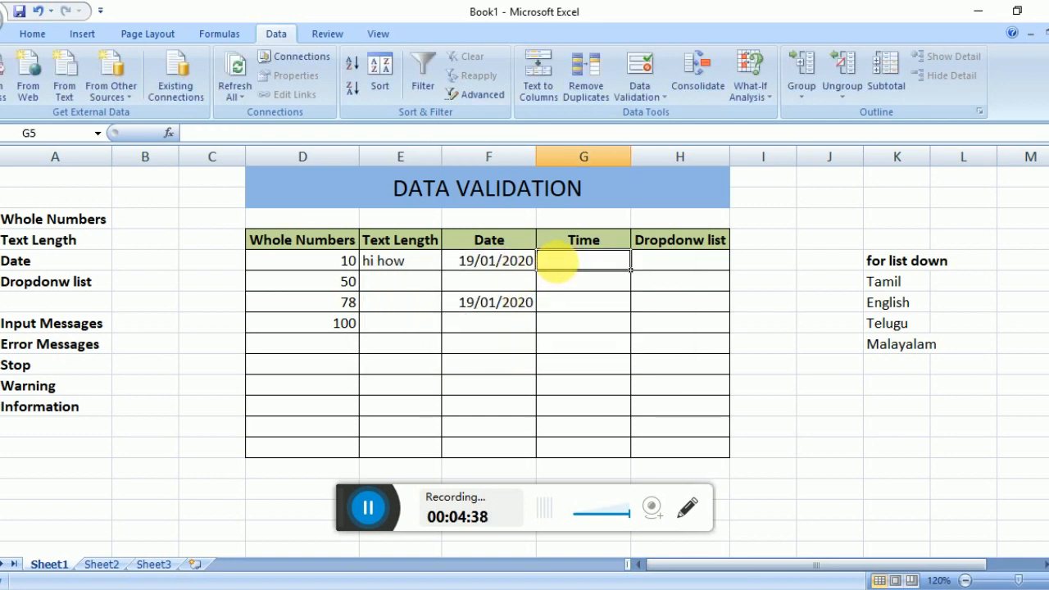
{"action": "key", "text": "shift+Down"}
{"action": "key", "text": "shift+Down"}
{"action": "key", "text": "shift+Down"}
{"action": "key", "text": "shift+Down"}
{"action": "key", "text": "shift+Down"}
{"action": "key", "text": "shift+Down"}
{"action": "key", "text": "shift+Down"}
{"action": "key", "text": "shift+Down"}
{"action": "key", "text": "shift+Down"}
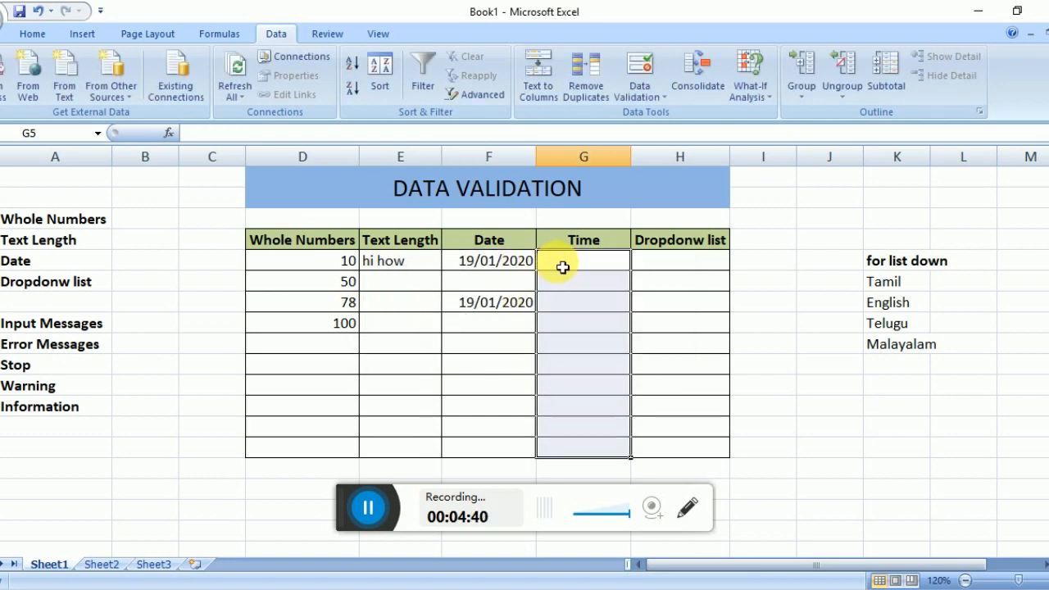
{"action": "left_click", "coordinate": [646, 90]}
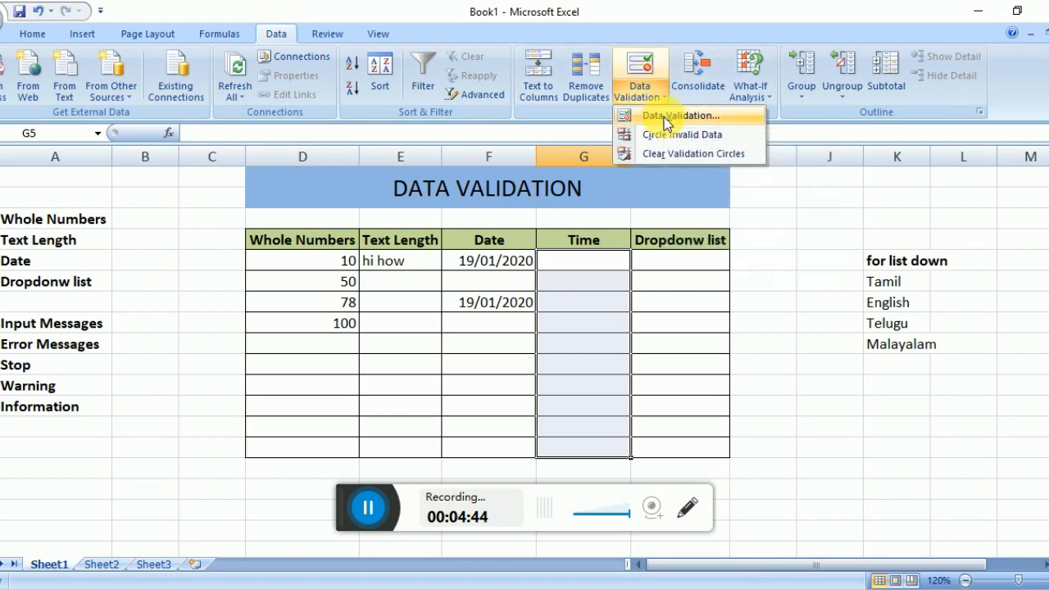
{"action": "left_click", "coordinate": [664, 117]}
{"action": "left_click", "coordinate": [628, 259]}
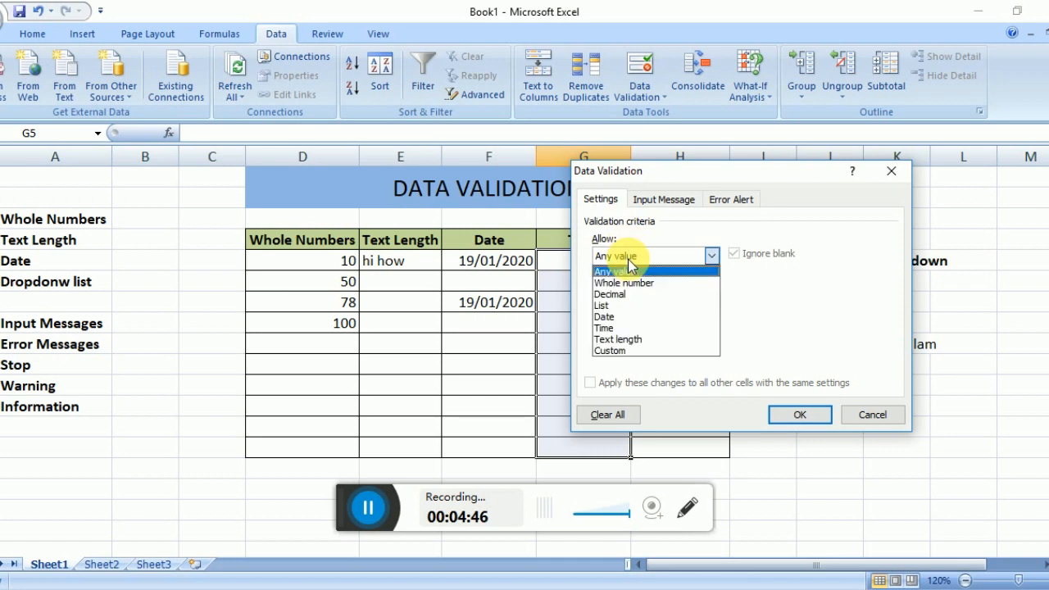
{"action": "left_click", "coordinate": [622, 327]}
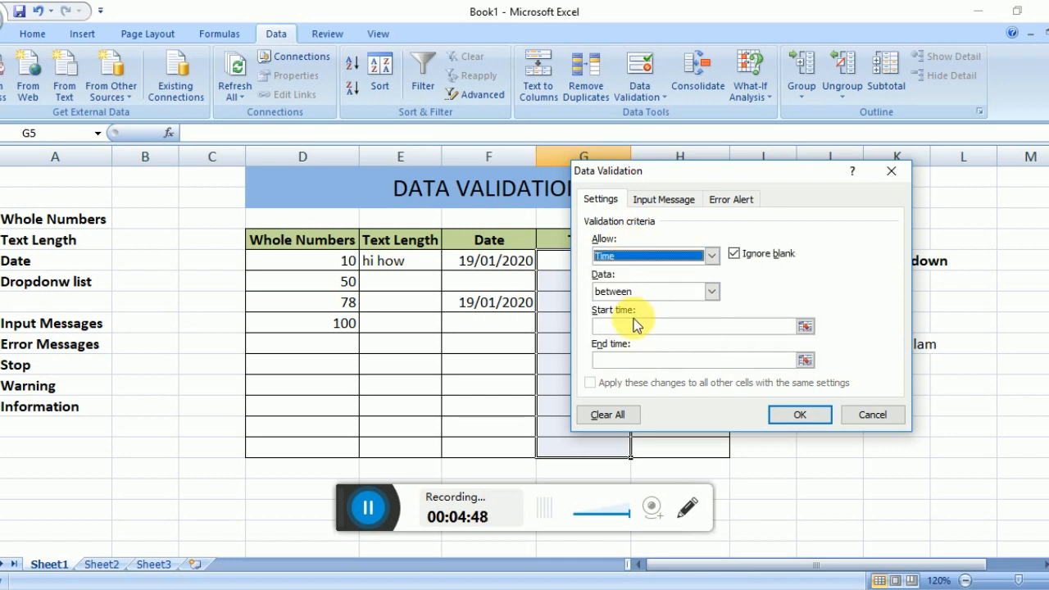
Step: Set the validation's start time to 05:00 PM and its end time to 05:39 PM
{"action": "left_click", "coordinate": [637, 327]}
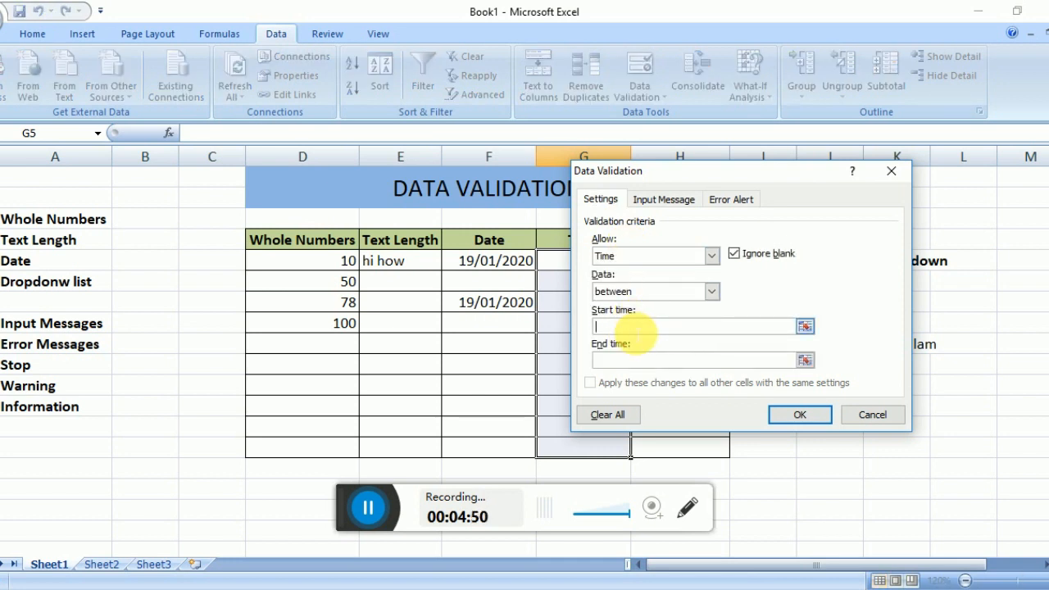
{"action": "type", "text": "5"}
{"action": "type", "text": "05:39 PM"}
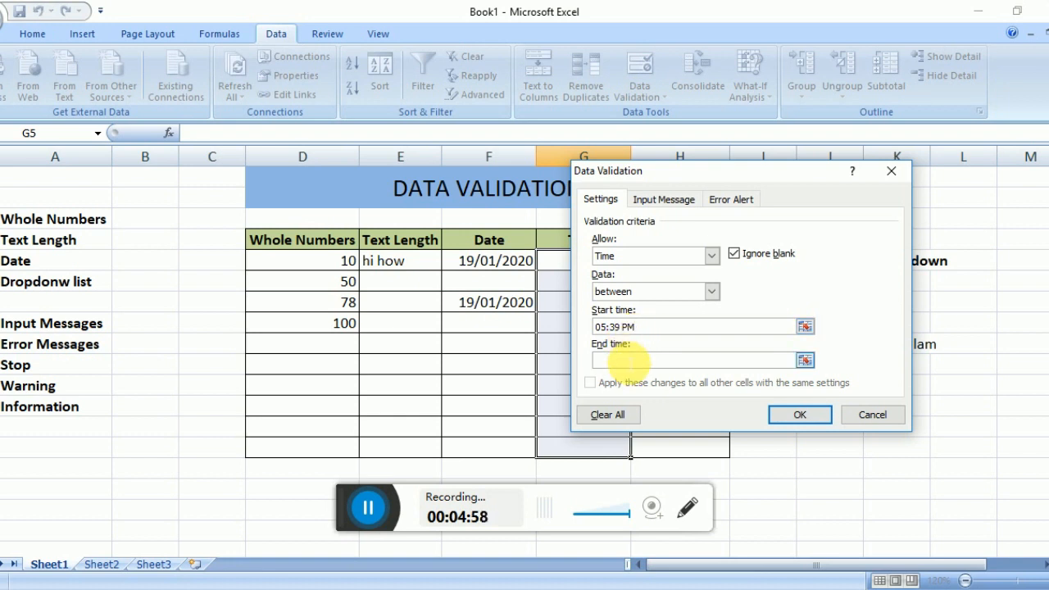
{"action": "type", "text": "05:39 PM"}
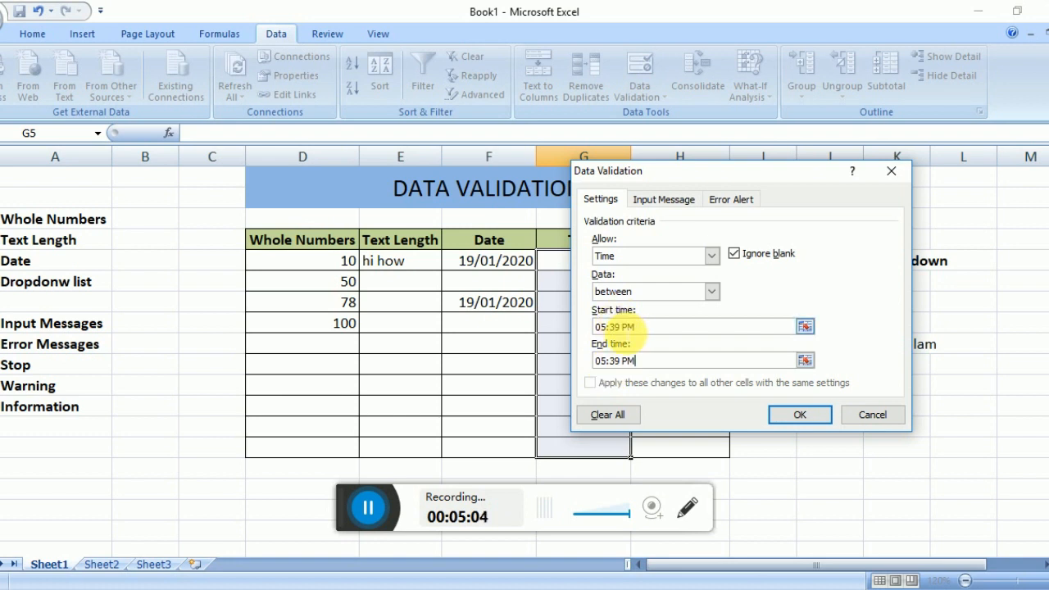
{"action": "left_click", "coordinate": [637, 329]}
{"action": "key", "text": "BackSpace"}
{"action": "key", "text": "BackSpace"}
{"action": "type", "text": "00"}
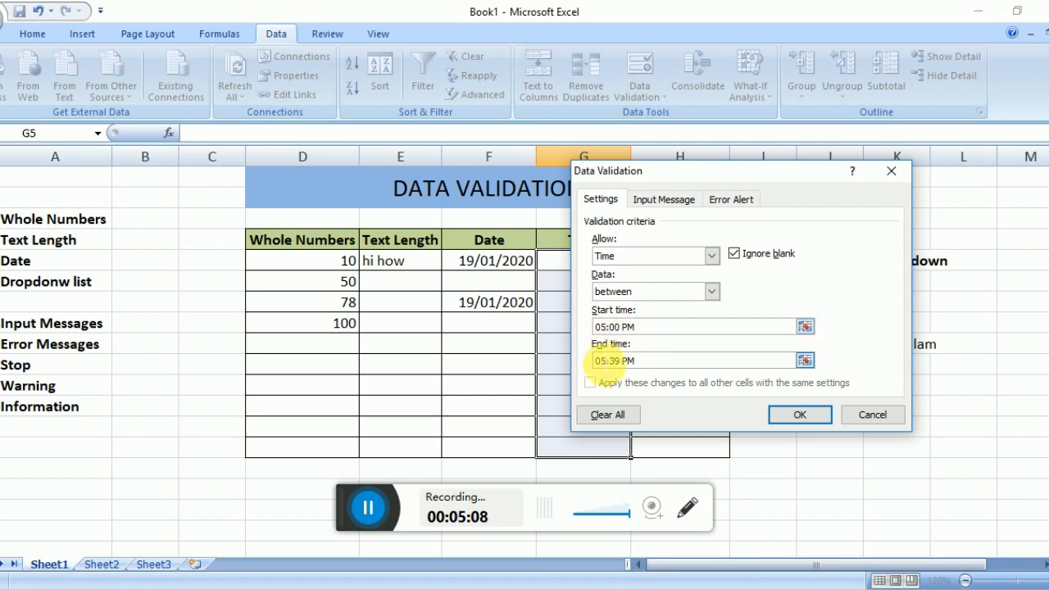
Step: Change the validation's end time to 06:00 PM and apply the time rule
{"action": "left_click", "coordinate": [602, 361]}
{"action": "key", "text": "BackSpace"}
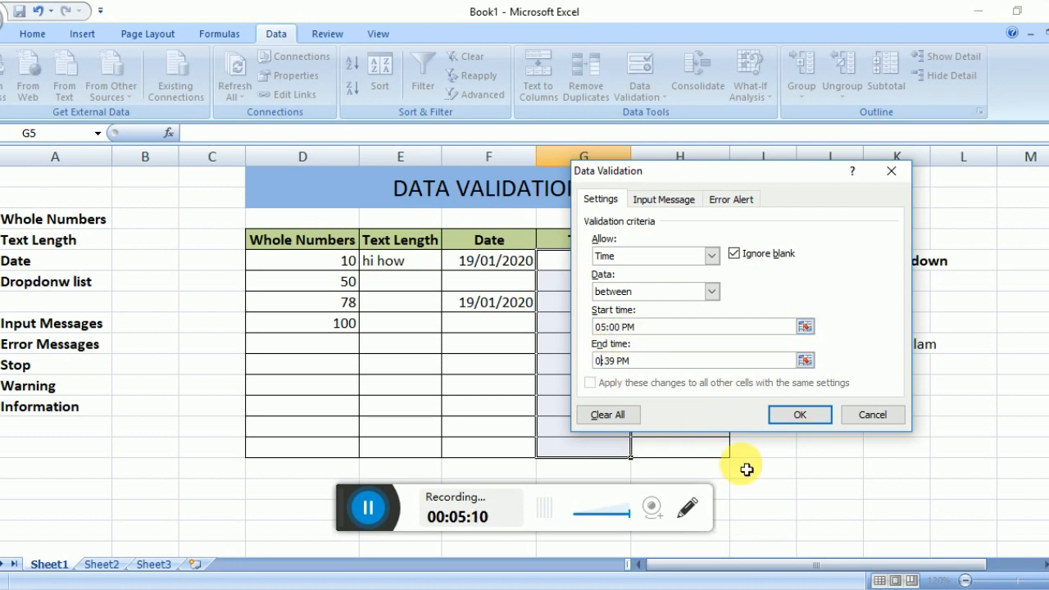
{"action": "type", "text": "6"}
{"action": "key", "text": "Right"}
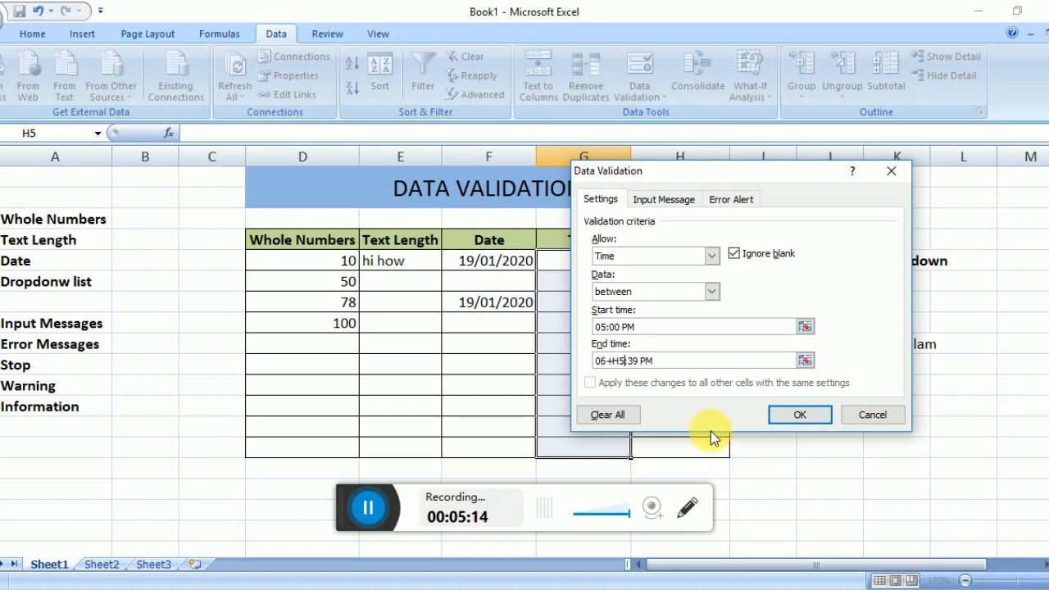
{"action": "key", "text": "BackSpace"}
{"action": "key", "text": "BackSpace"}
{"action": "key", "text": "BackSpace"}
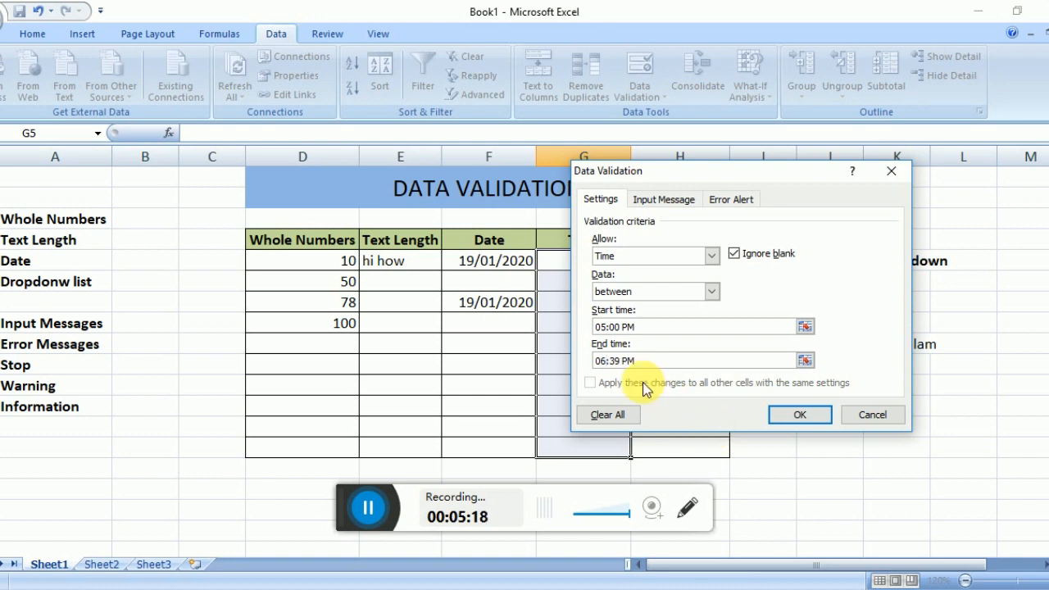
{"action": "left_click", "coordinate": [622, 364]}
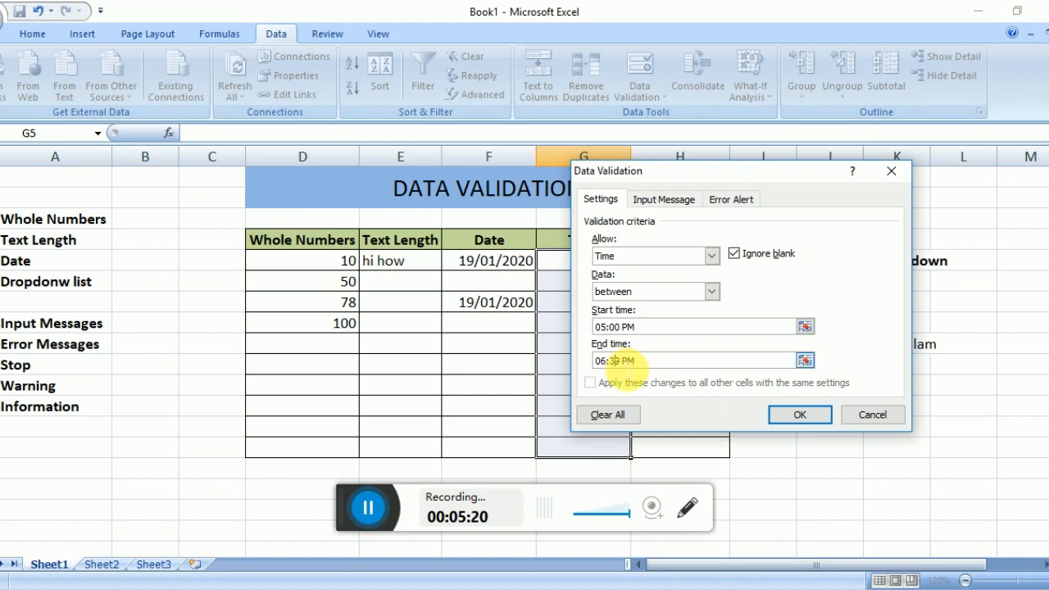
{"action": "key", "text": "BackSpace"}
{"action": "key", "text": "BackSpace"}
{"action": "type", "text": "00"}
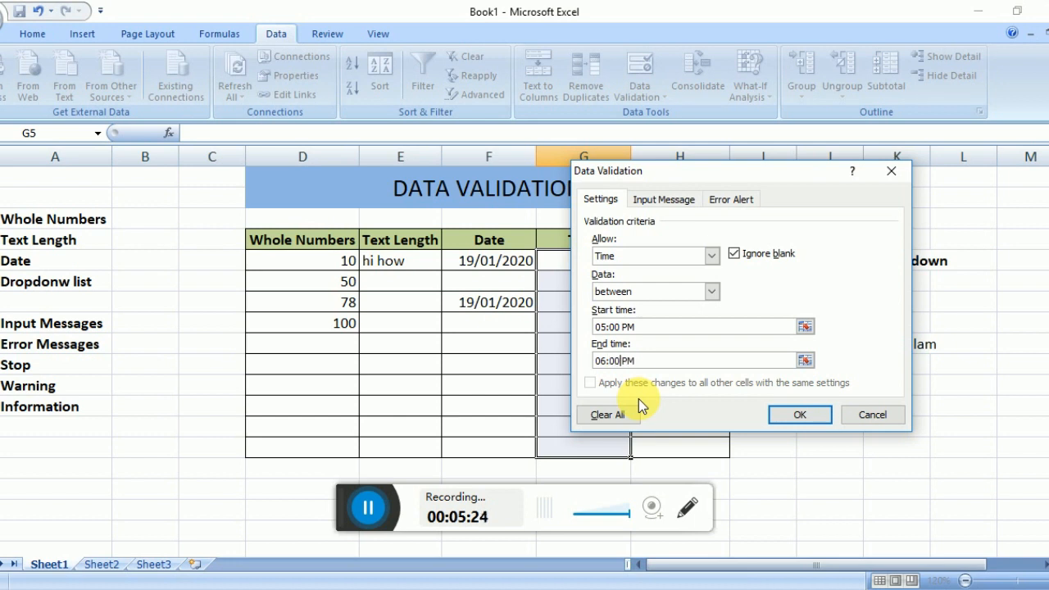
{"action": "left_click", "coordinate": [796, 413]}
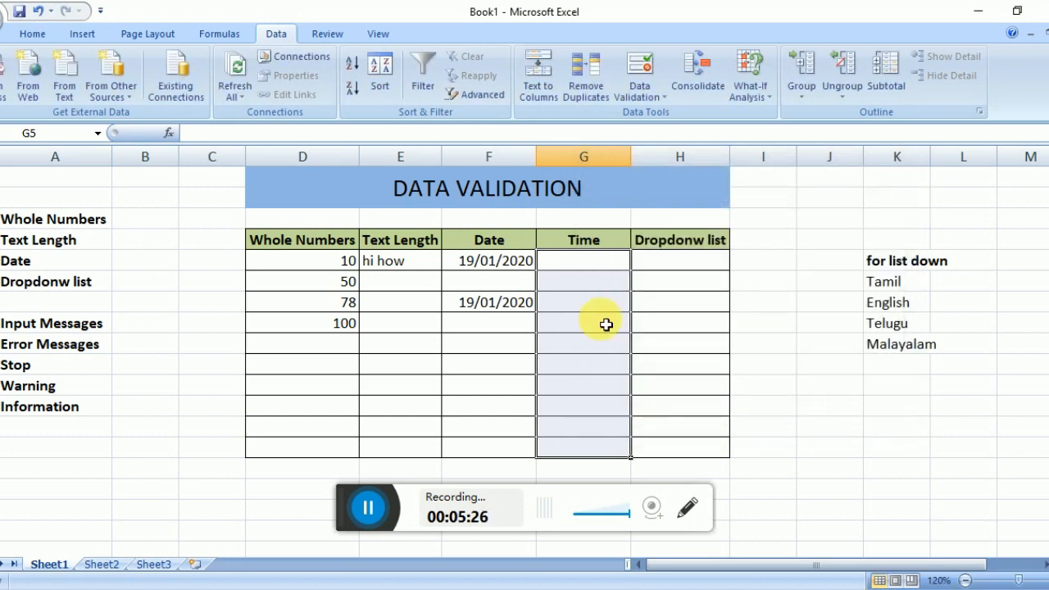
Step: Insert the current time in cell G5 of the Time column to test the time rule
{"action": "left_click", "coordinate": [591, 274]}
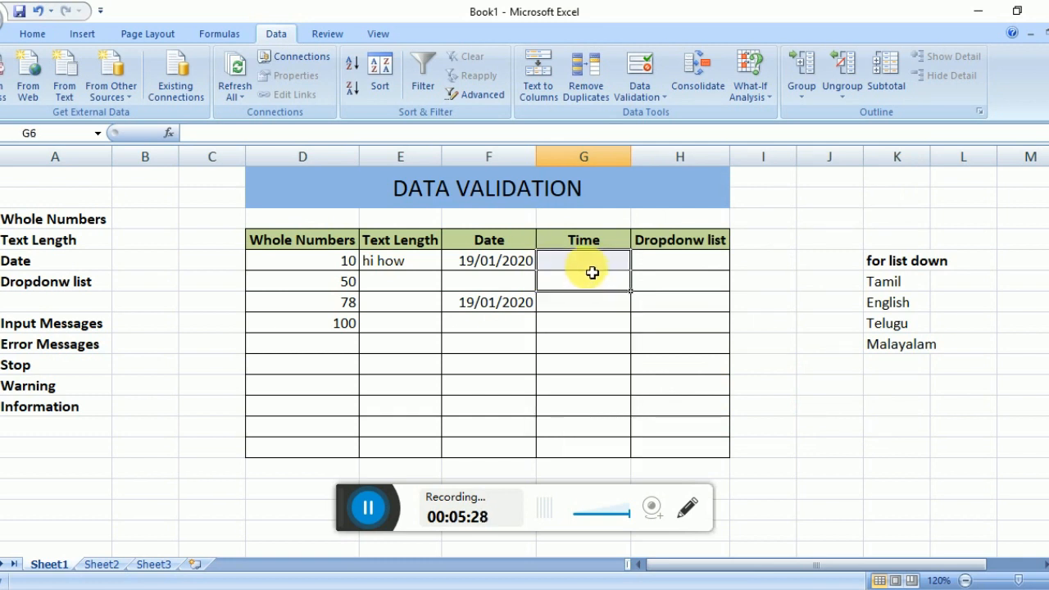
{"action": "left_click", "coordinate": [591, 269]}
{"action": "key", "text": "ctrl+shift+semicolon"}
{"action": "key", "text": "Return"}
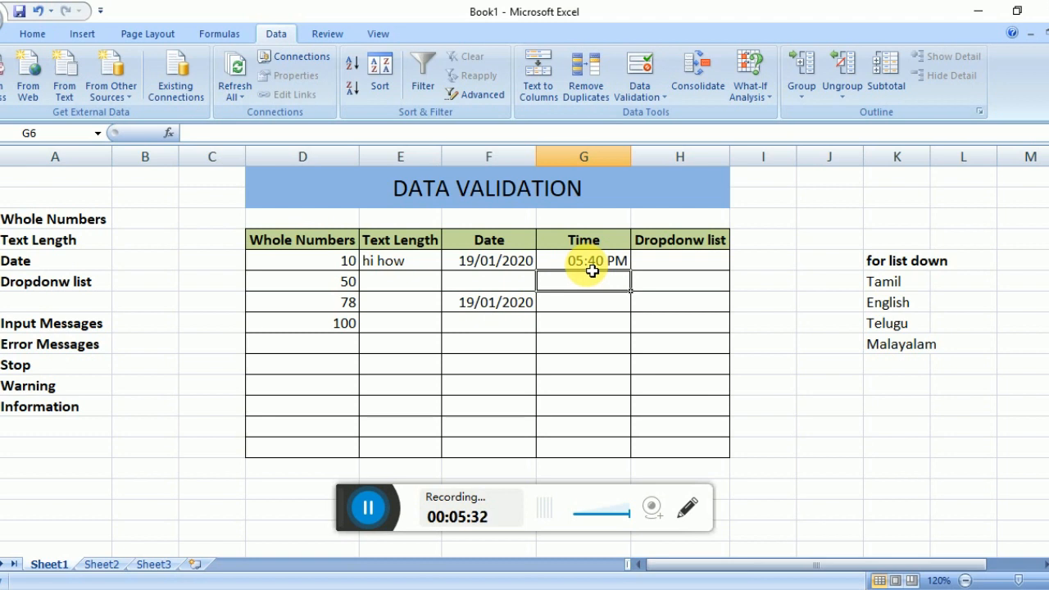
Step: Test the time rule by trying to enter 07:40 PM in cell G6, cancelling the entry
{"action": "key", "text": "ctrl+shift+semicolon"}
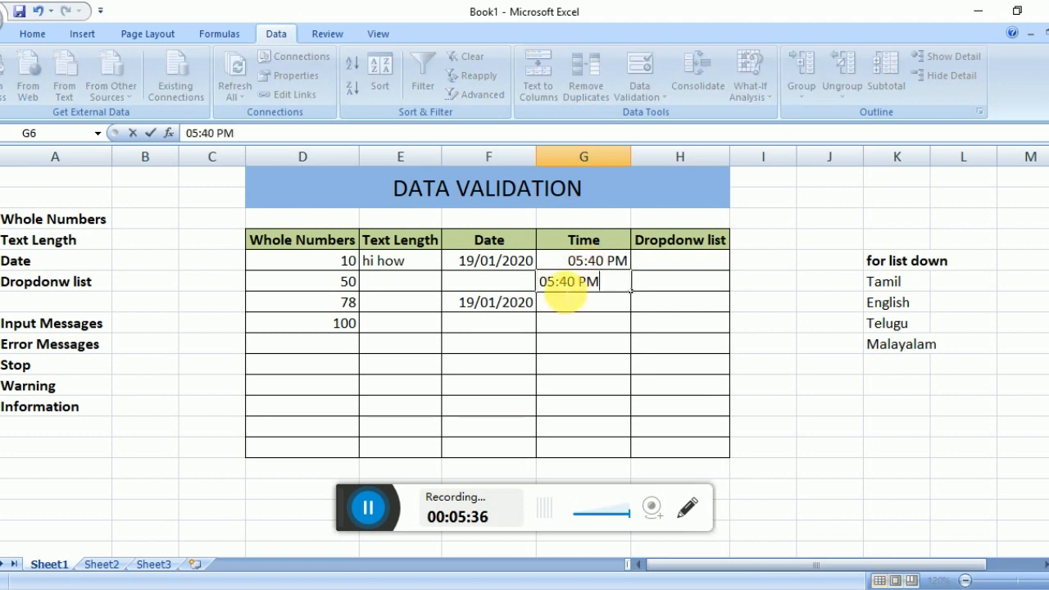
{"action": "key", "text": "Home"}
{"action": "key", "text": "Right"}
{"action": "key", "text": "Delete"}
{"action": "type", "text": "7"}
{"action": "key", "text": "Return"}
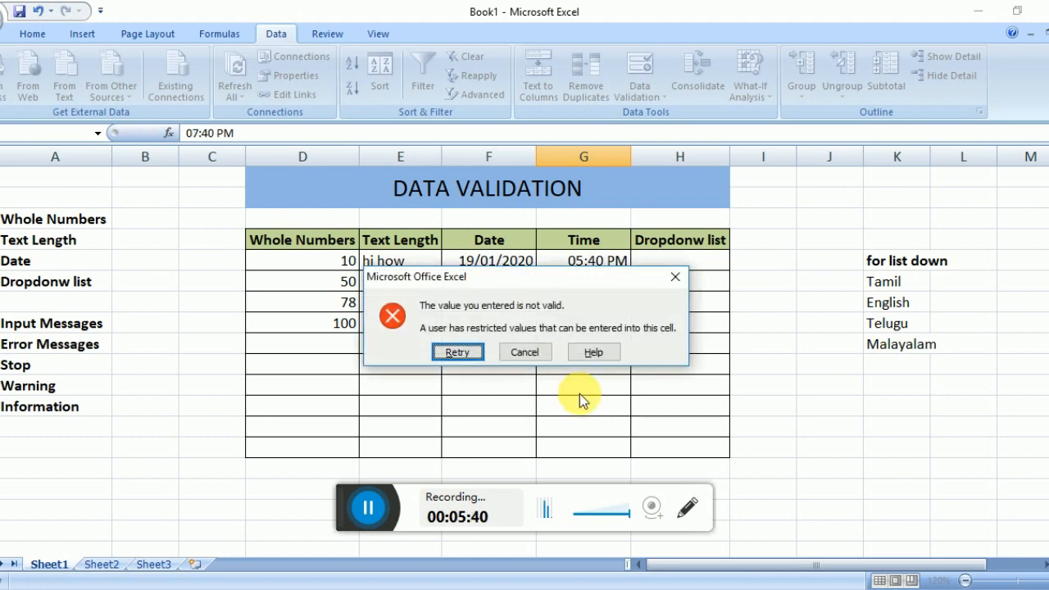
{"action": "left_click", "coordinate": [539, 359]}
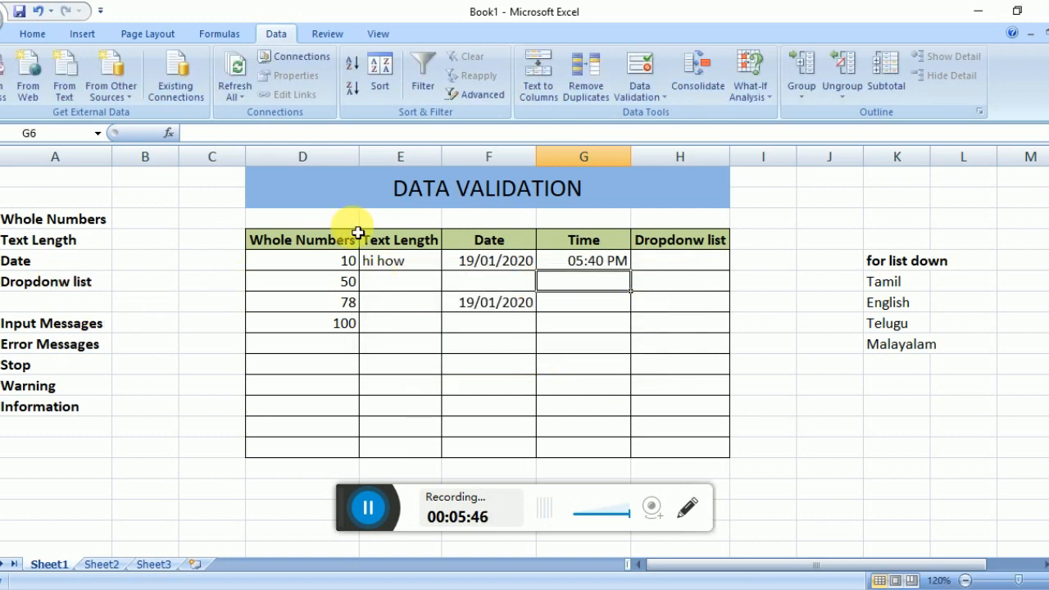
Step: Set the data validation of cell H5 in the dropdown list column to allow a list
{"action": "left_click", "coordinate": [673, 267]}
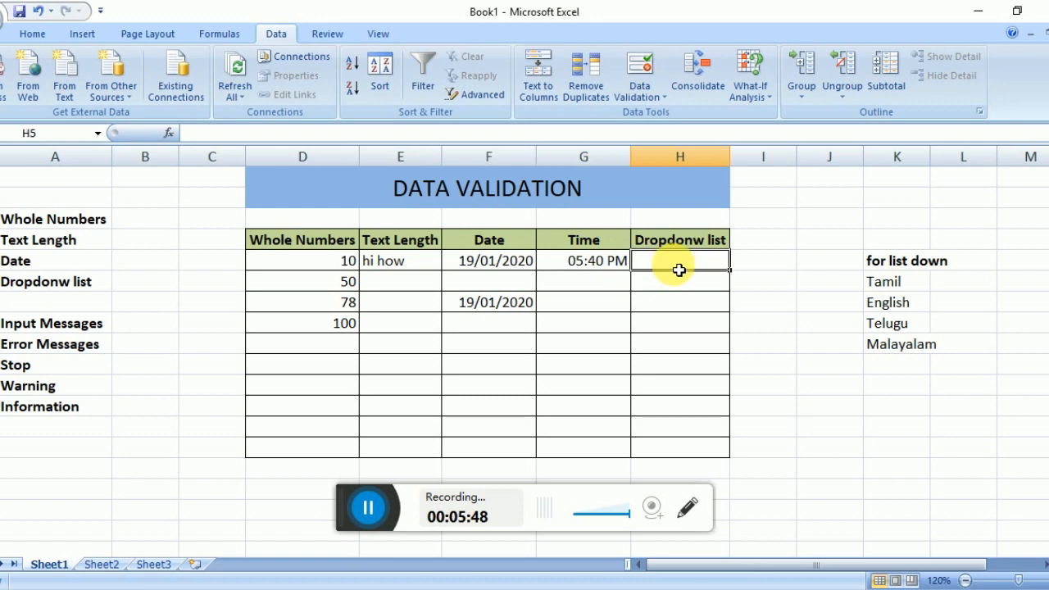
{"action": "left_click", "coordinate": [643, 92]}
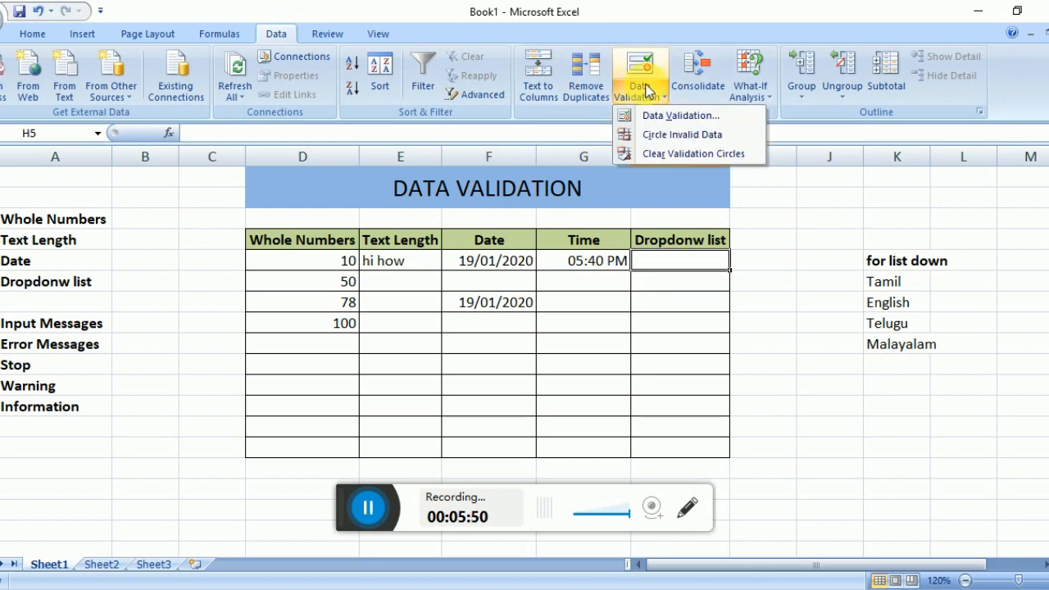
{"action": "left_click", "coordinate": [663, 115]}
{"action": "left_click", "coordinate": [650, 257]}
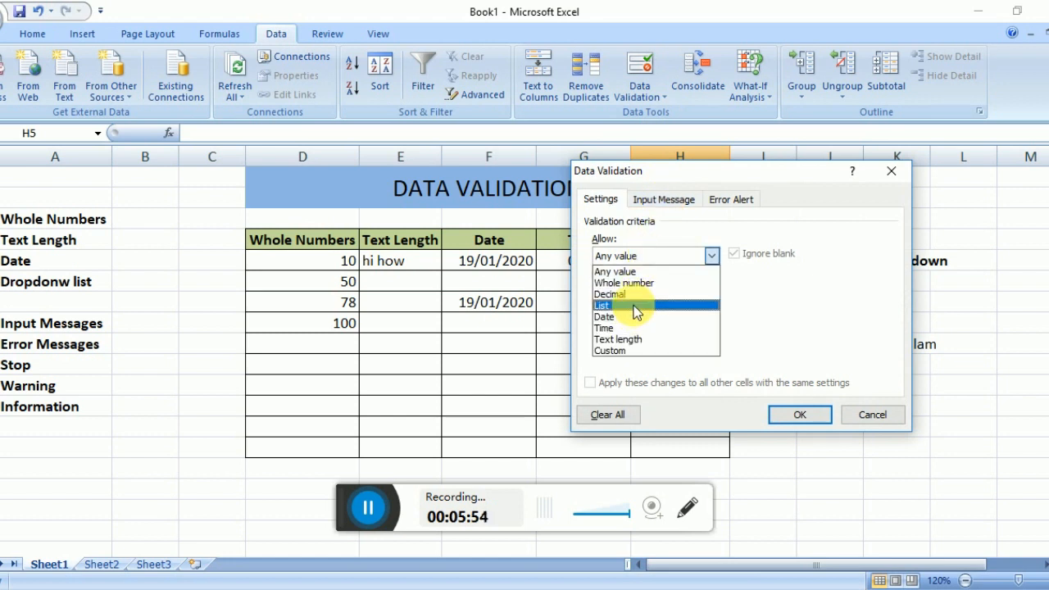
{"action": "left_click", "coordinate": [635, 305]}
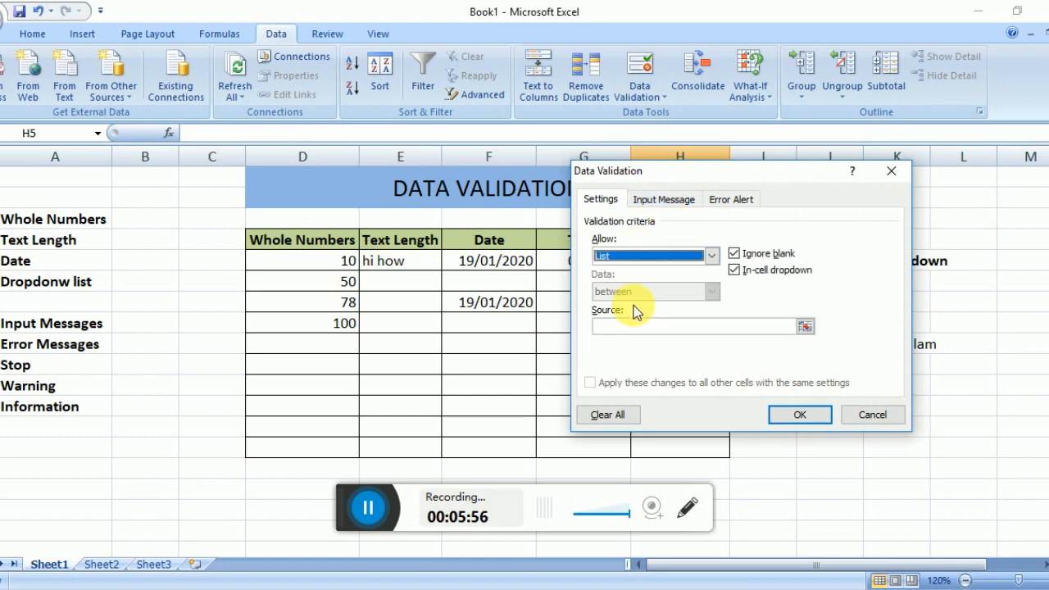
Step: Set the list source to the language names in cells K6:K9, keeping the validation dialog clear of them
{"action": "left_click_drag", "start_coordinate": [684, 170], "coordinate": [432, 157]}
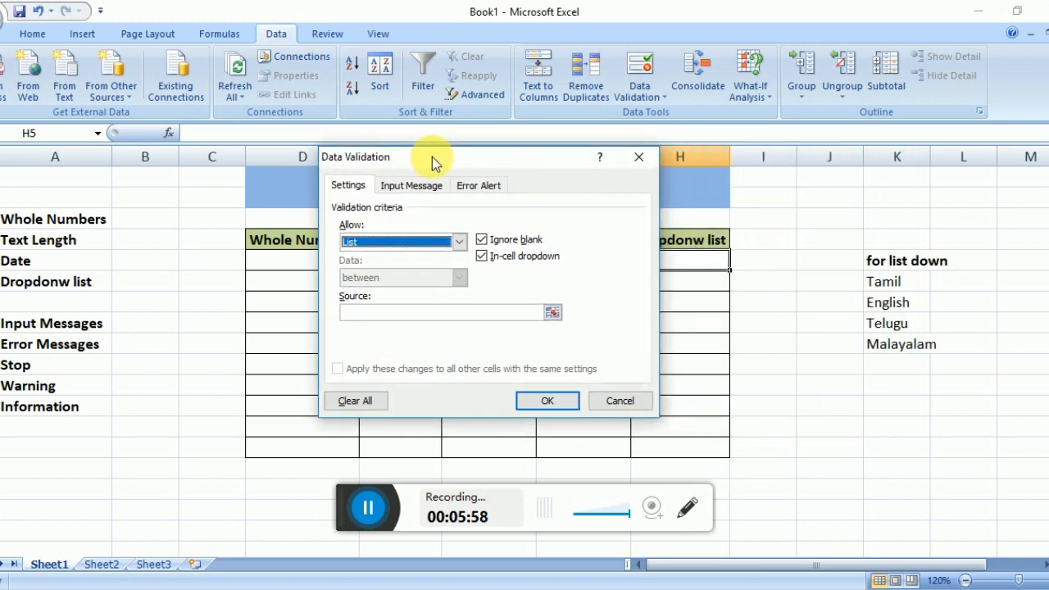
{"action": "left_click", "coordinate": [386, 313]}
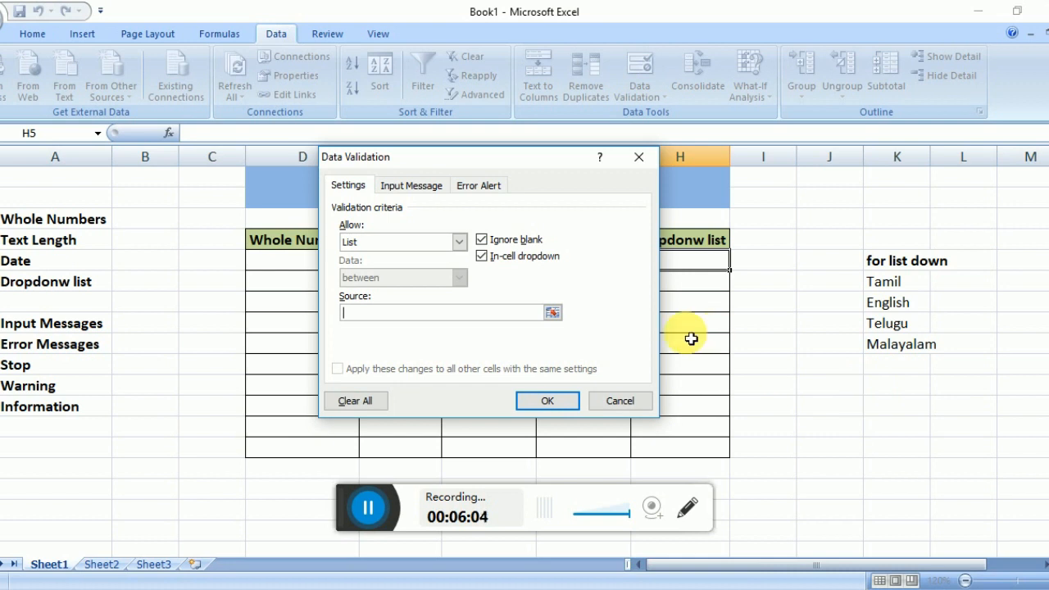
{"action": "left_click", "coordinate": [552, 314]}
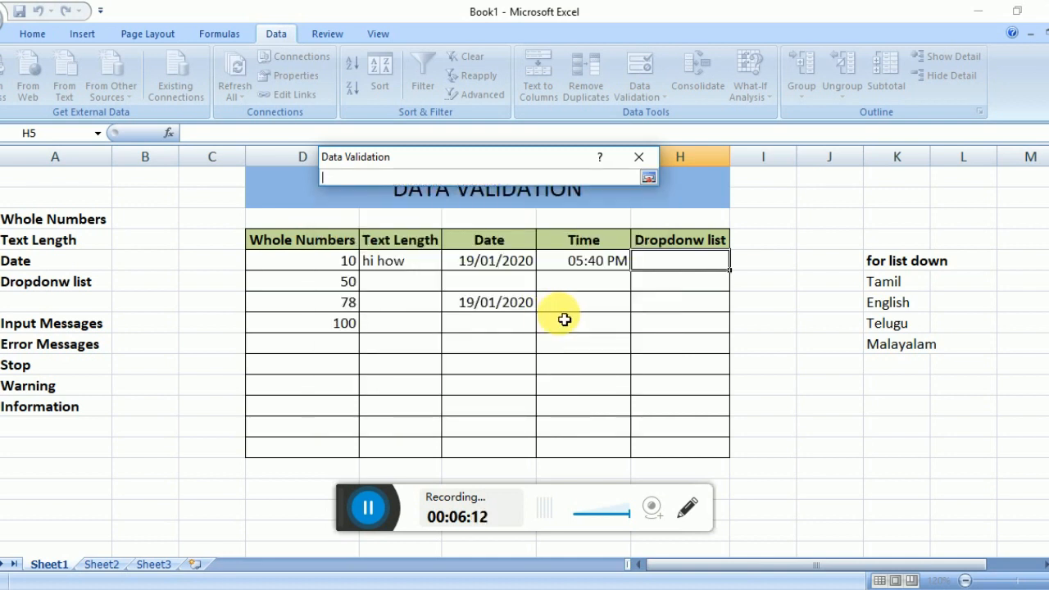
{"action": "left_click_drag", "start_coordinate": [899, 282], "coordinate": [895, 341]}
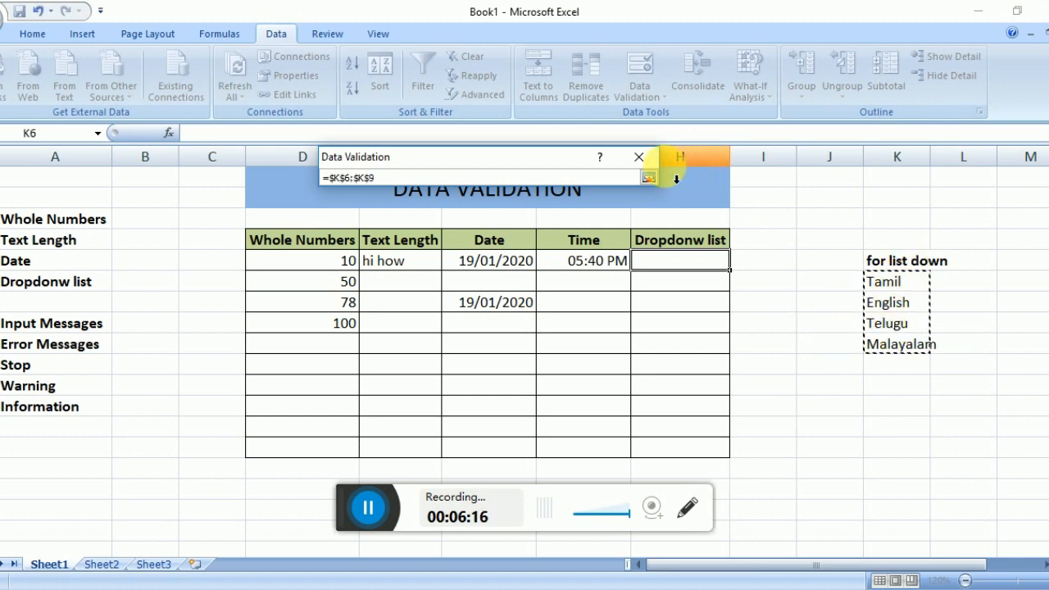
{"action": "left_click", "coordinate": [647, 178]}
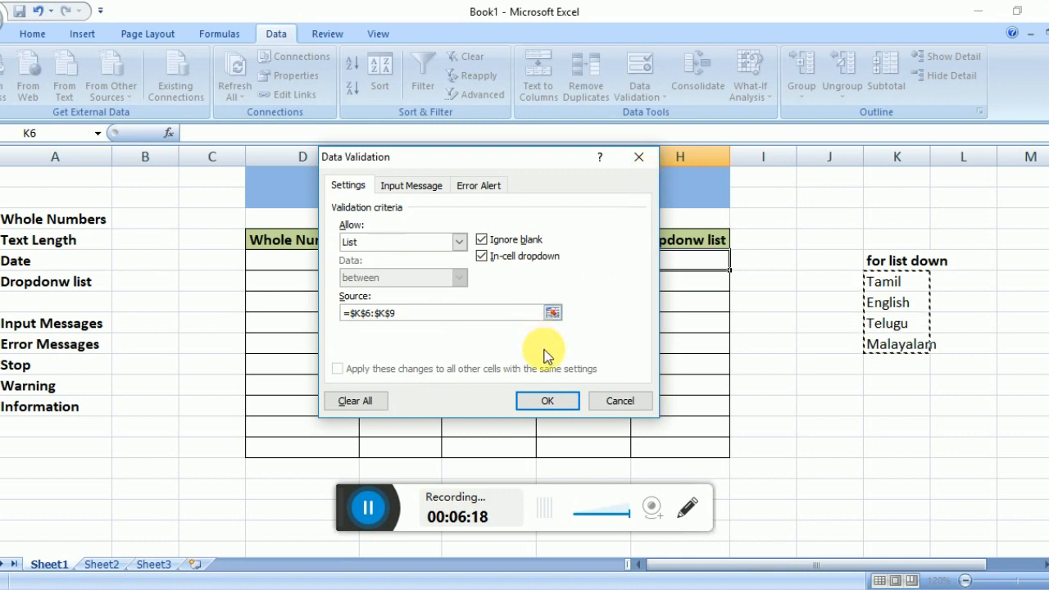
Step: Apply the list rule to H5 and test its dropdown by choosing Telugu and switching the choice to Tamil
{"action": "left_click", "coordinate": [546, 400]}
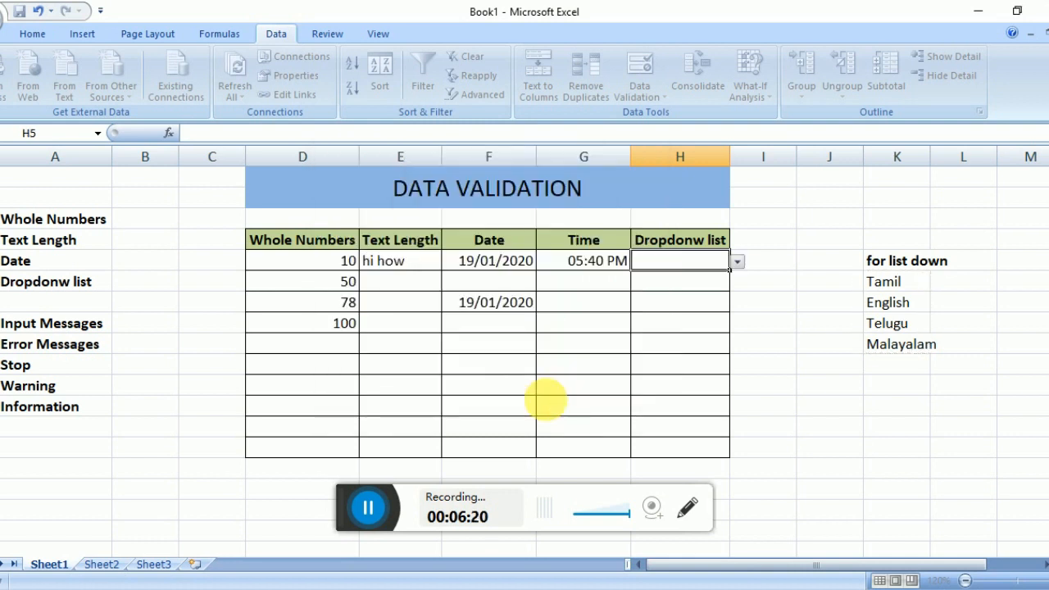
{"action": "left_click", "coordinate": [737, 266]}
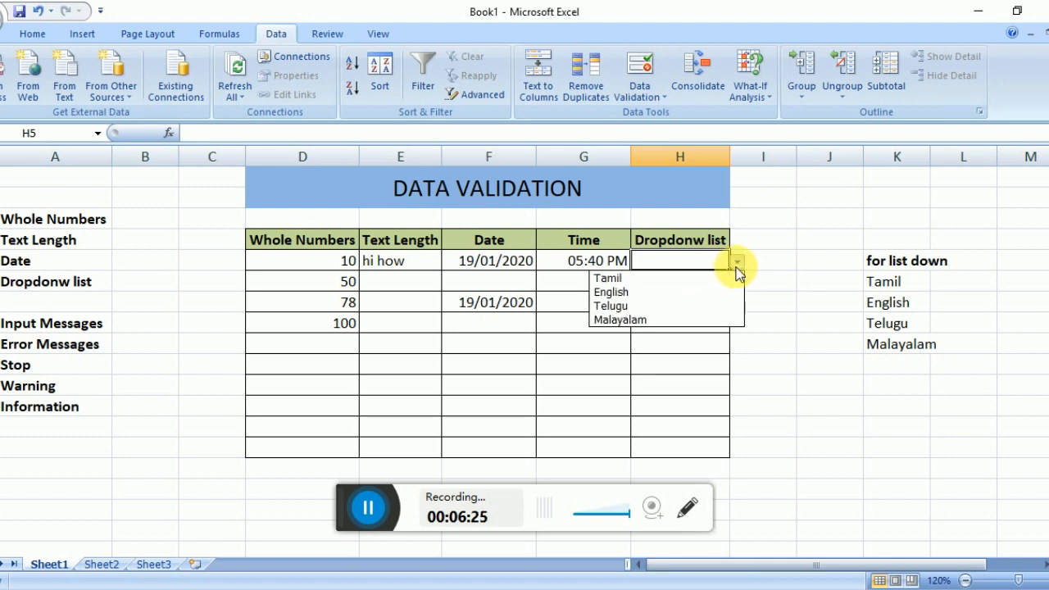
{"action": "left_click", "coordinate": [613, 307]}
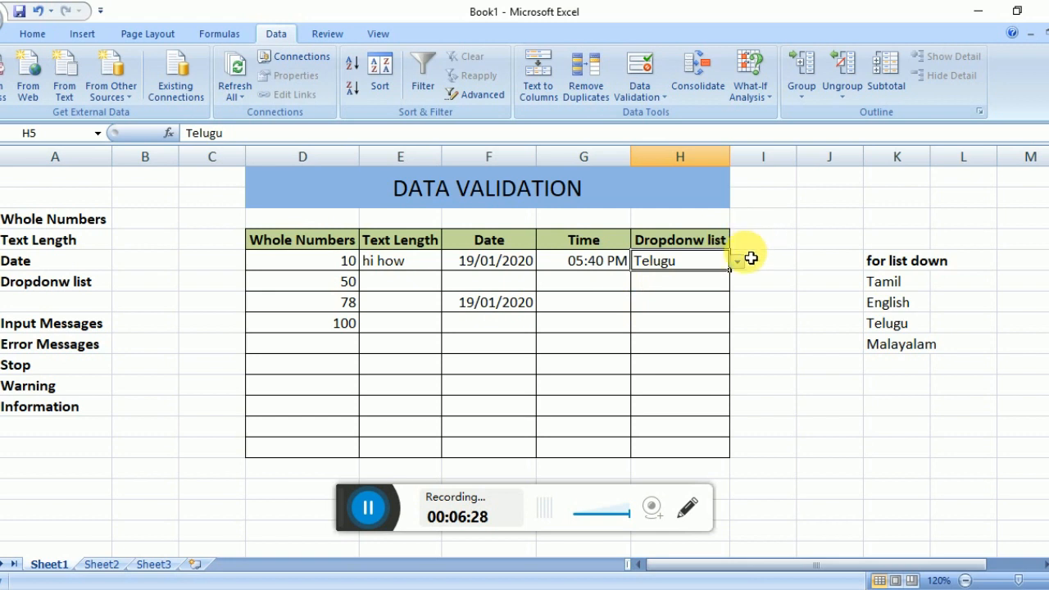
{"action": "left_click", "coordinate": [737, 264]}
{"action": "left_click", "coordinate": [708, 277]}
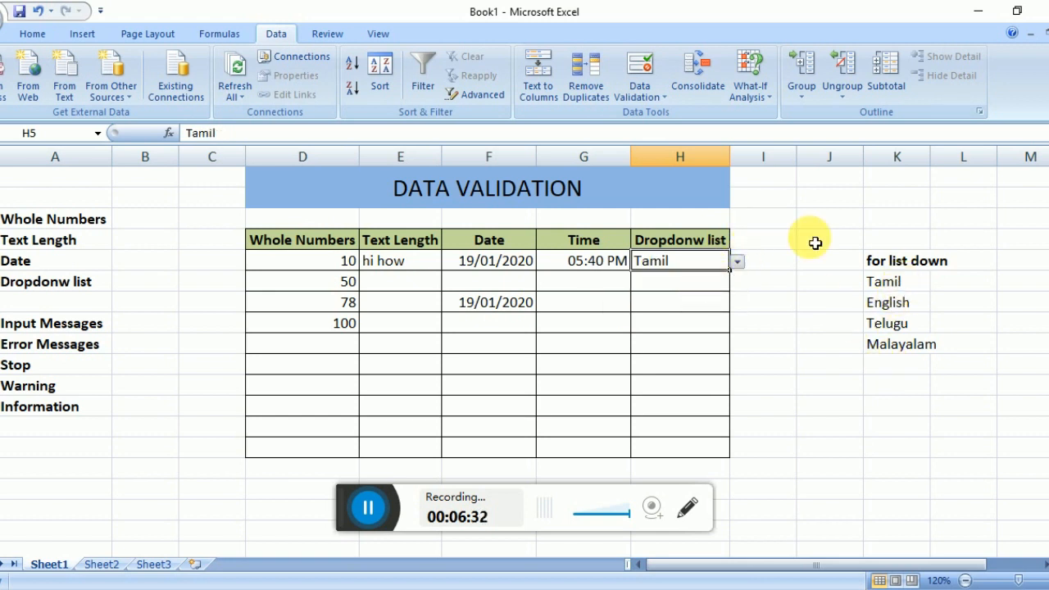
Step: Extend data validation to cells H5:H14, clear the existing rule settings, and allow a list again
{"action": "left_click_drag", "start_coordinate": [690, 254], "coordinate": [690, 448]}
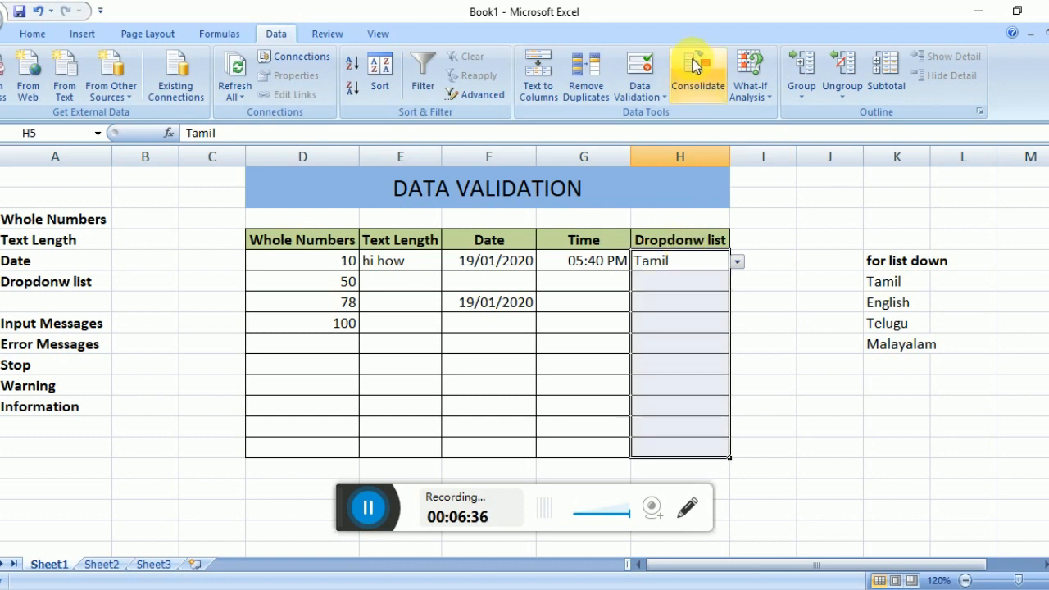
{"action": "left_click", "coordinate": [639, 97]}
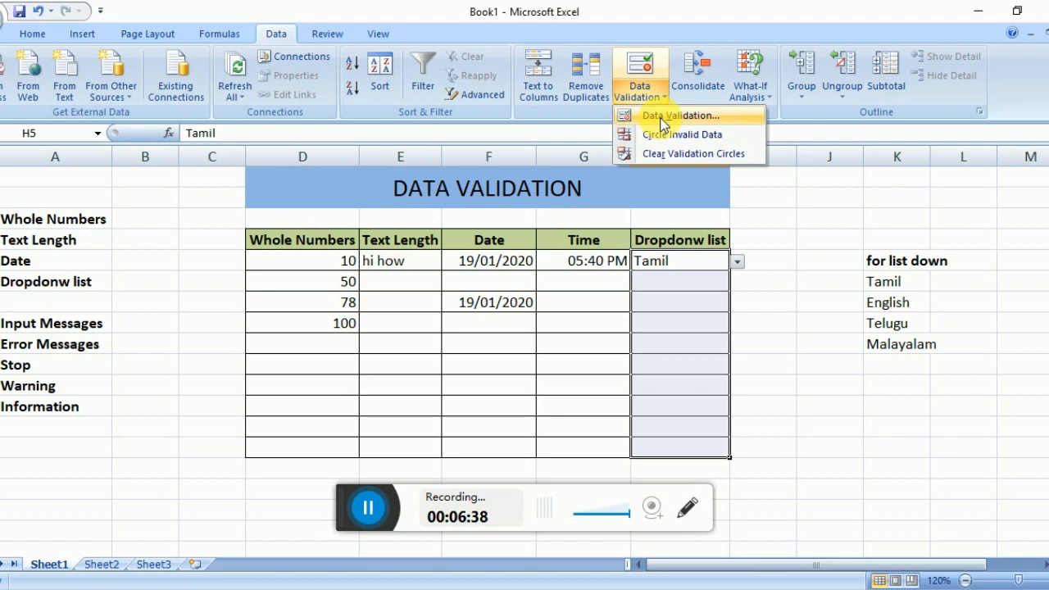
{"action": "left_click", "coordinate": [659, 116]}
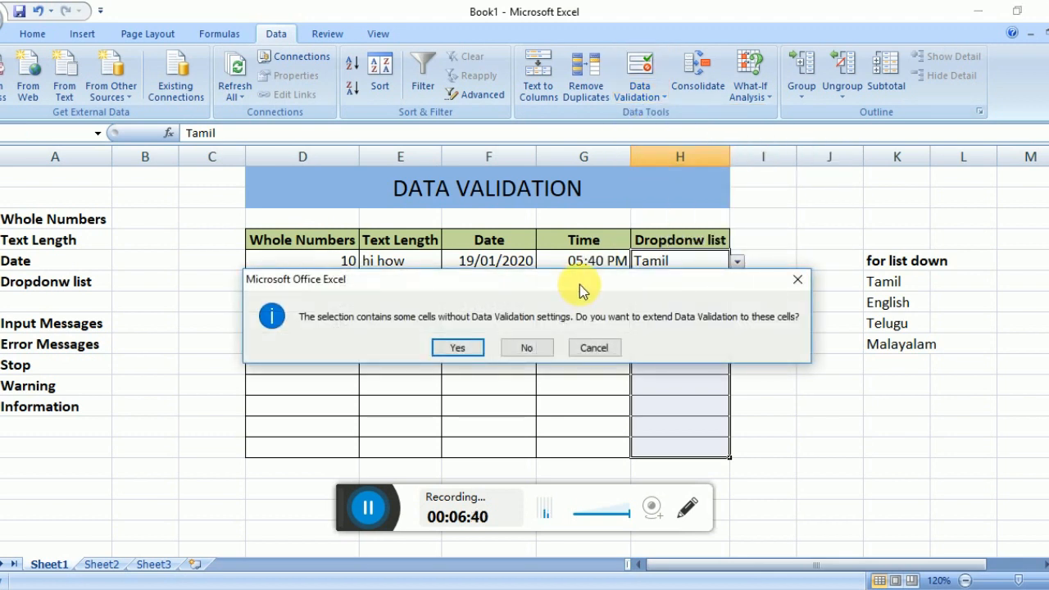
{"action": "left_click", "coordinate": [469, 347]}
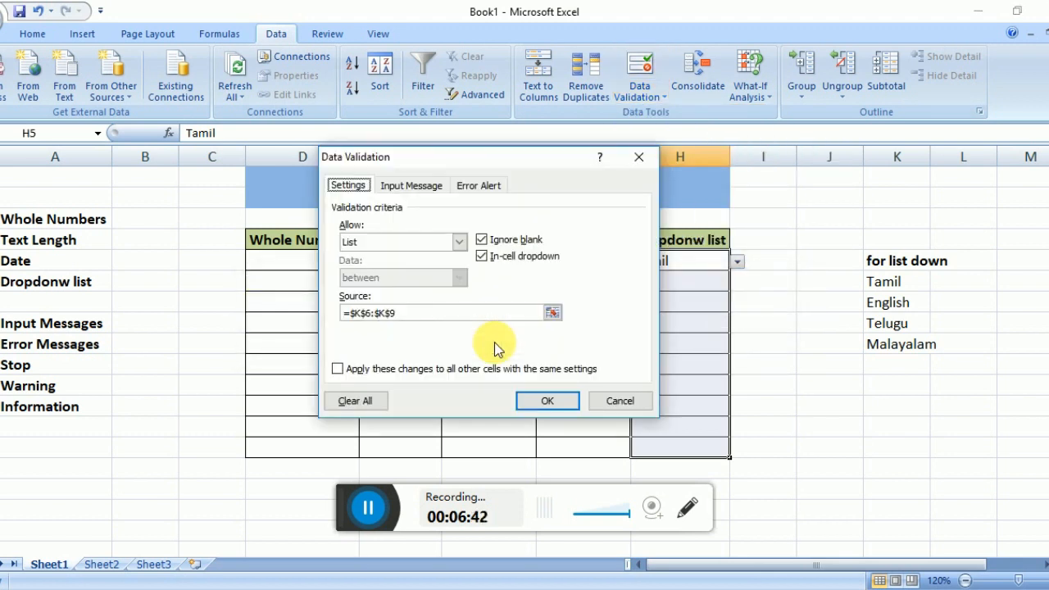
{"action": "left_click", "coordinate": [341, 405]}
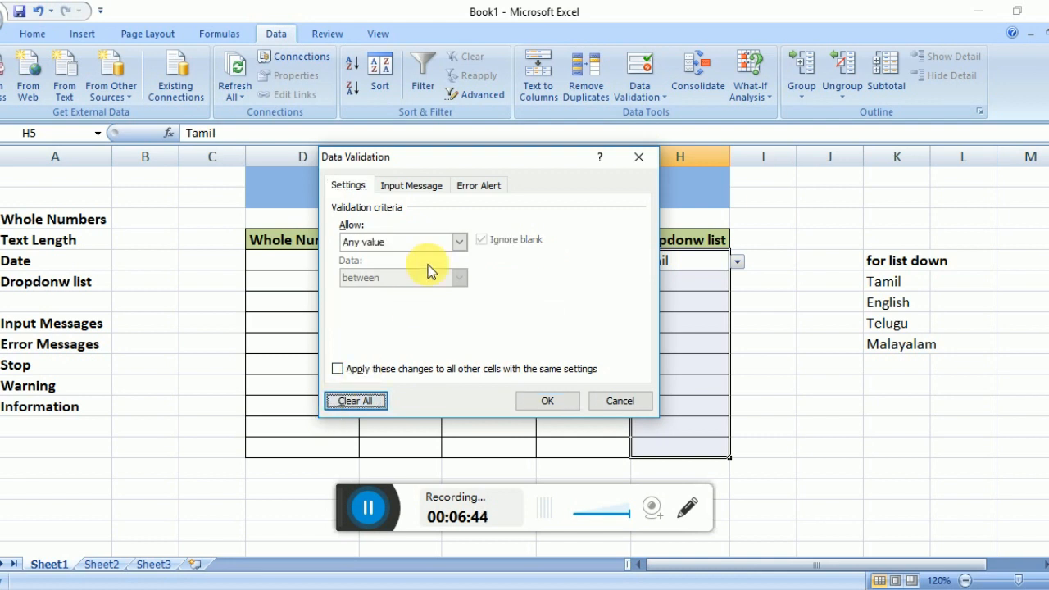
{"action": "left_click", "coordinate": [417, 241]}
{"action": "left_click", "coordinate": [360, 291]}
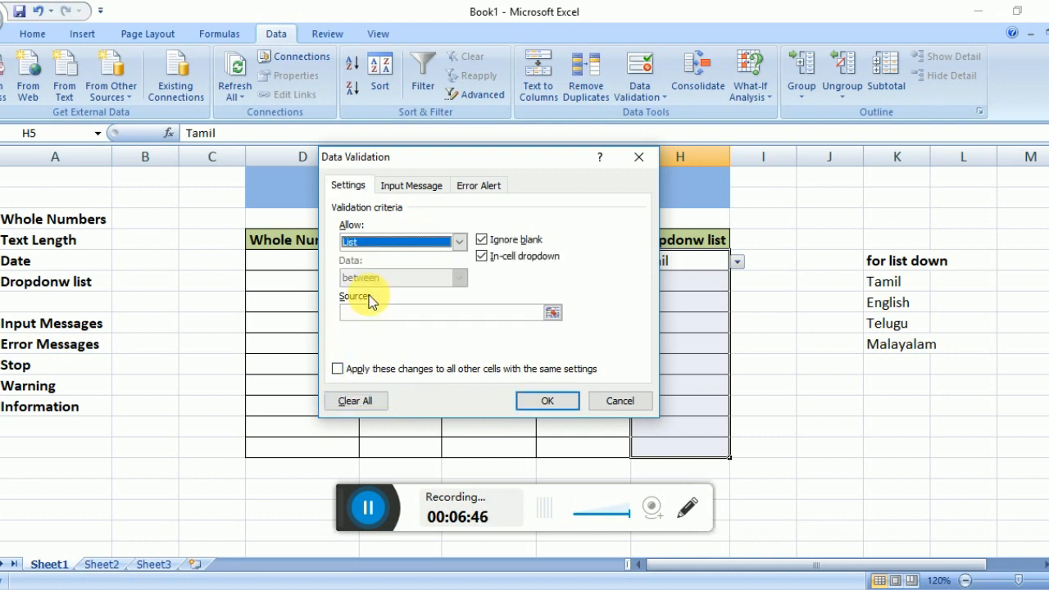
Step: Enter Tamil,English,Telugu directly as the list source for H5:H14 and apply the rule
{"action": "left_click", "coordinate": [373, 313]}
{"action": "type", "text": "t"}
{"action": "type", "text": "M"}
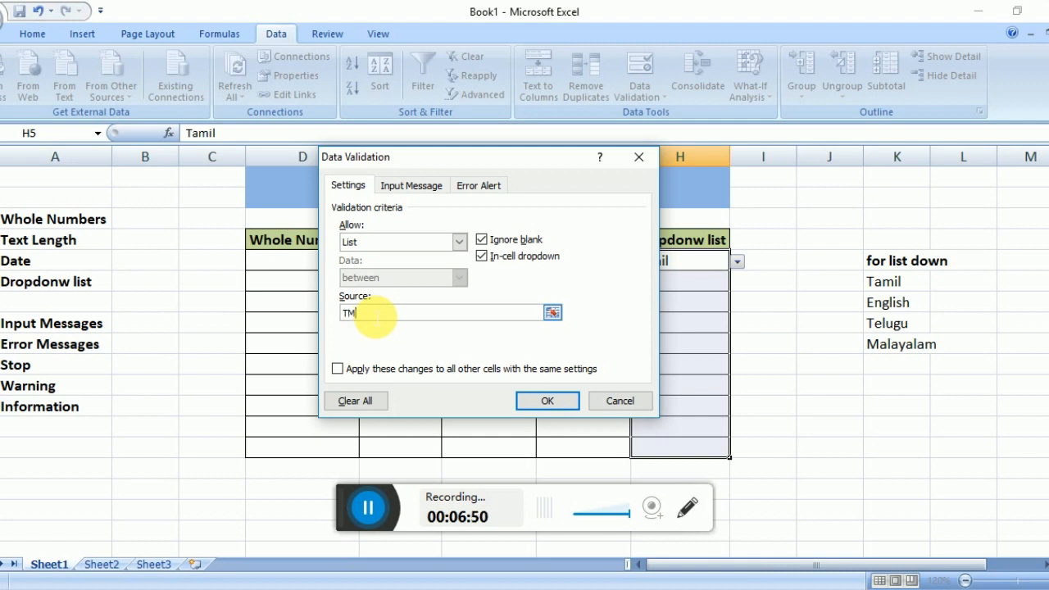
{"action": "key", "text": "BackSpace"}
{"action": "type", "text": "amil,Eng"}
{"action": "key", "text": "BackSpace"}
{"action": "key", "text": "BackSpace"}
{"action": "type", "text": "nglish,"}
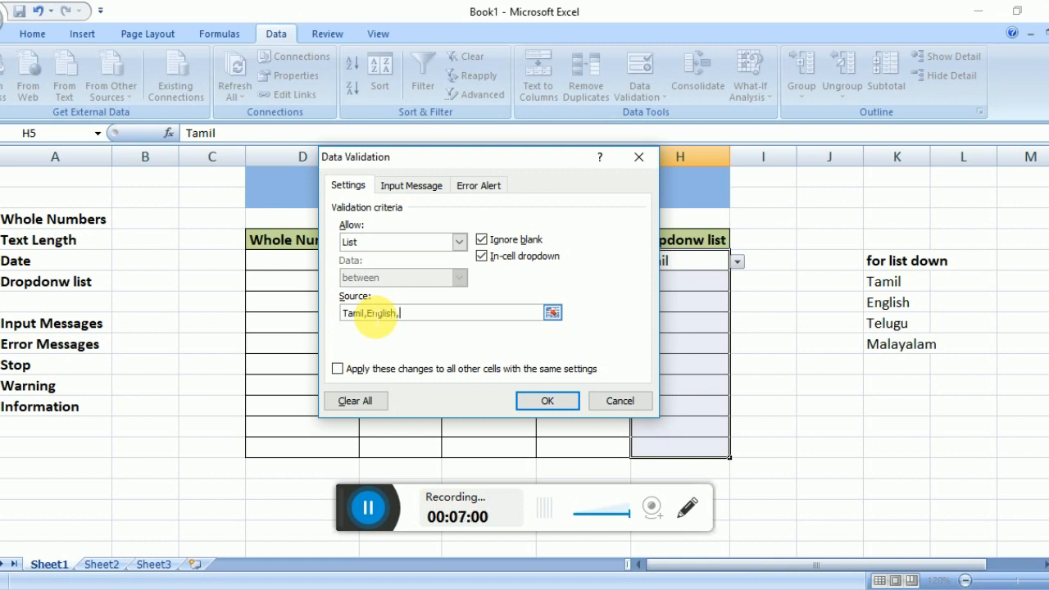
{"action": "type", "text": "Telugu"}
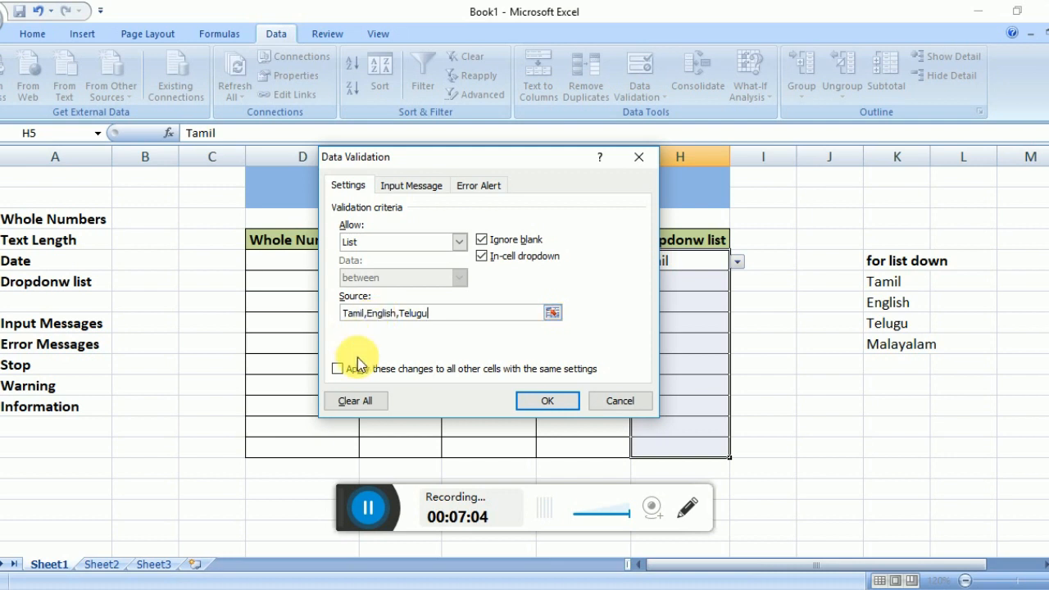
{"action": "left_click", "coordinate": [547, 401]}
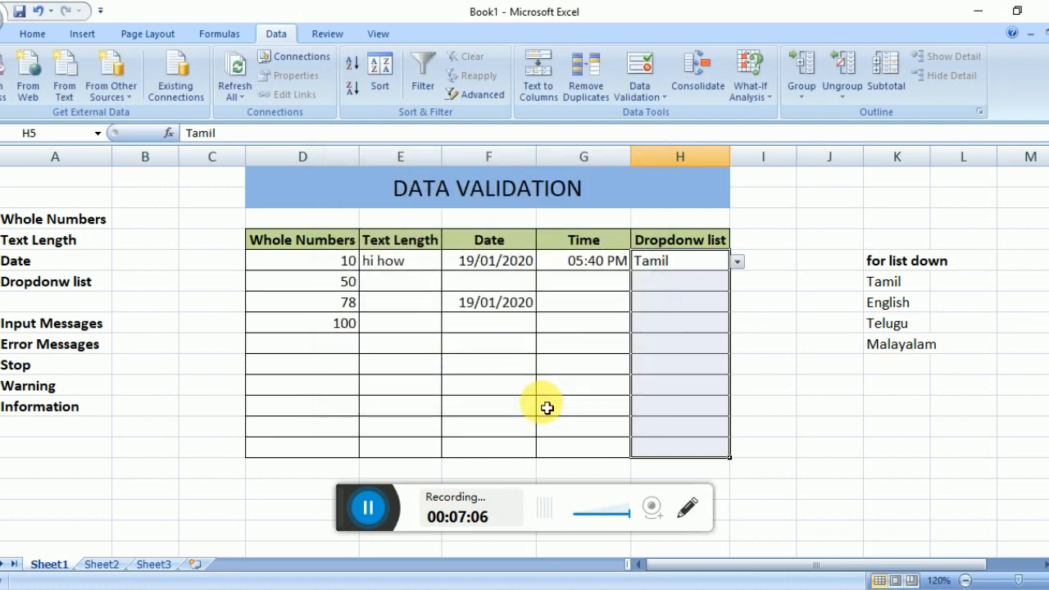
Step: Test the new dropdown list by choosing Tamil in cell H9 and English in cell H12
{"action": "left_click", "coordinate": [663, 341]}
{"action": "left_click", "coordinate": [739, 347]}
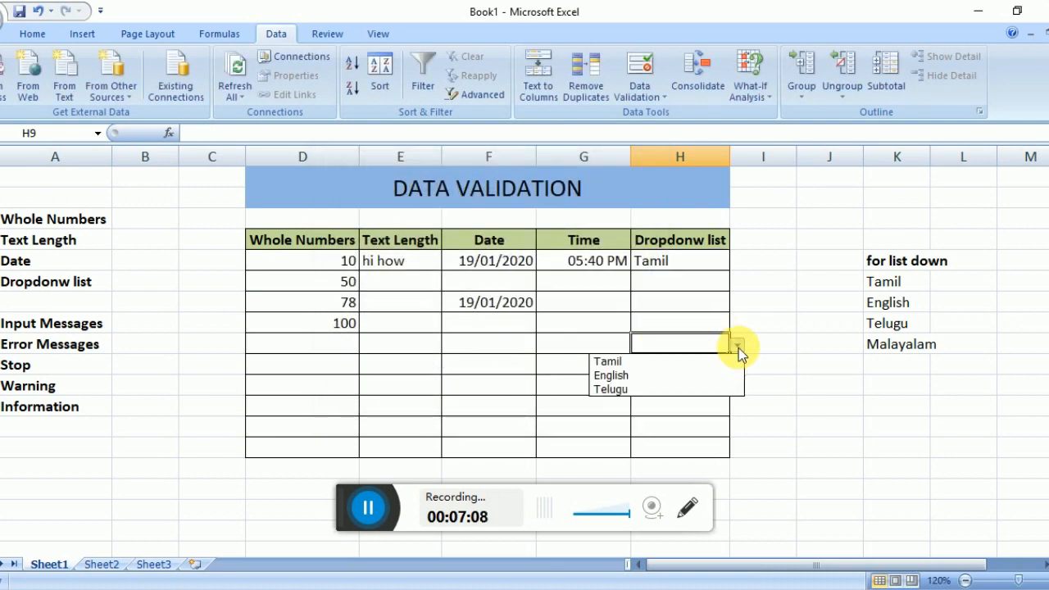
{"action": "left_click", "coordinate": [709, 366]}
{"action": "left_click", "coordinate": [703, 402]}
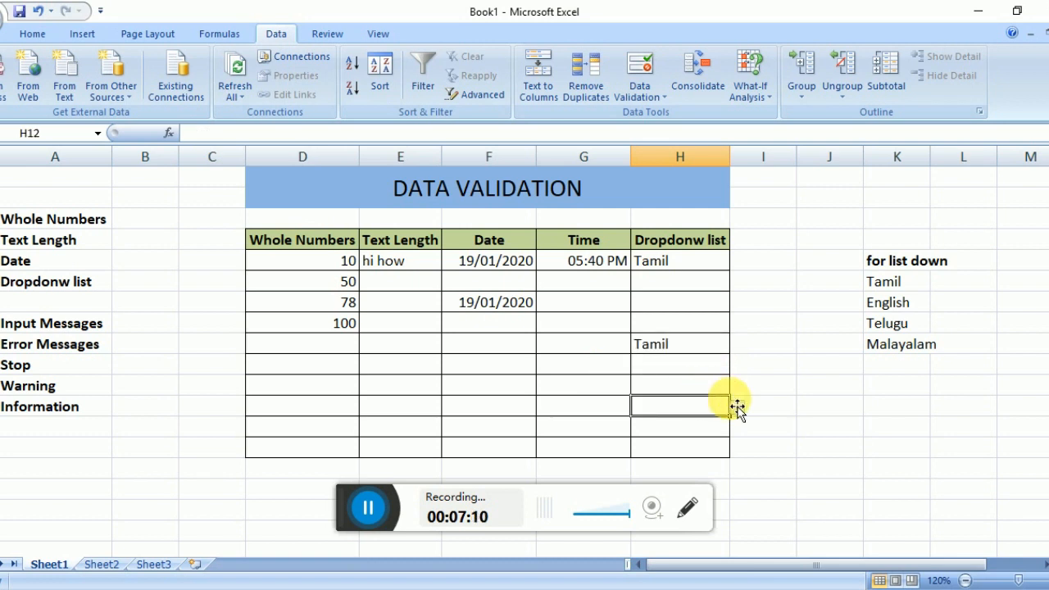
{"action": "left_click", "coordinate": [738, 410]}
{"action": "left_click", "coordinate": [727, 435]}
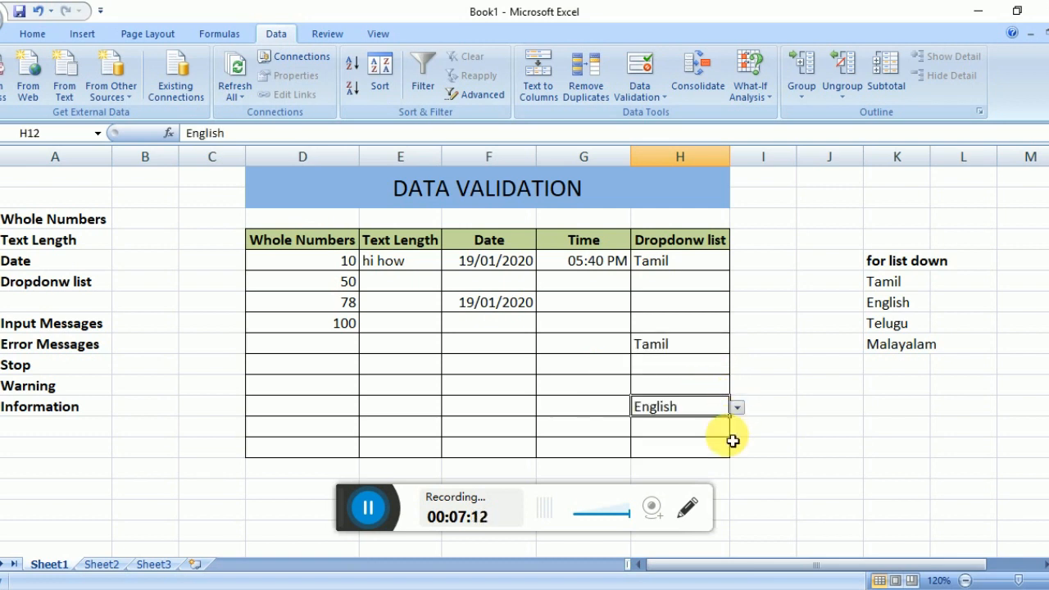
{"action": "left_click", "coordinate": [775, 465]}
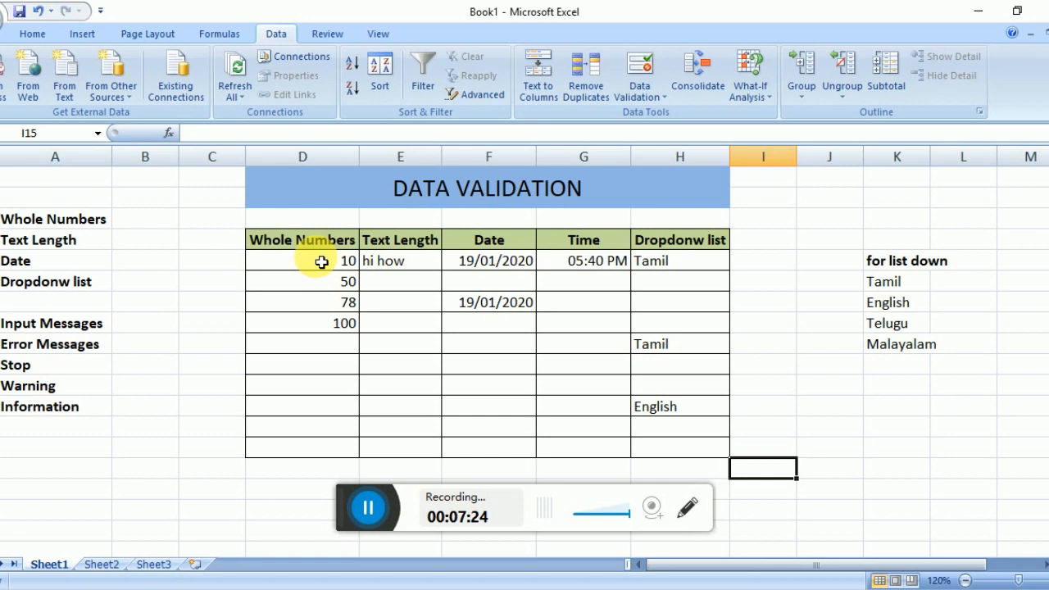
Step: Write the input message "Please enter the number between 10 to 100 only" for the whole number cells D5:D14
{"action": "left_click_drag", "start_coordinate": [320, 260], "coordinate": [315, 454]}
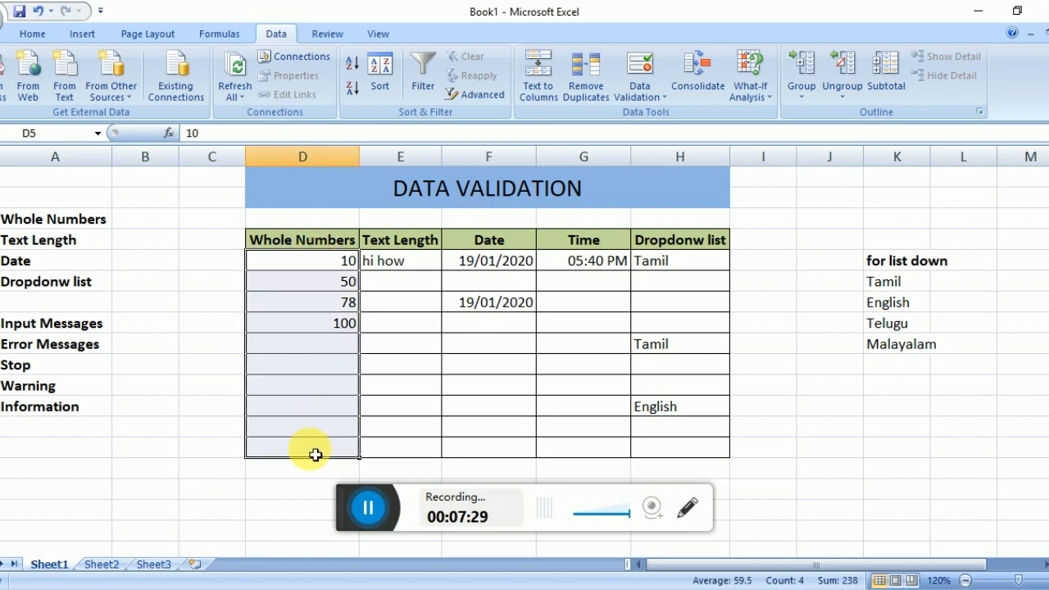
{"action": "left_click", "coordinate": [638, 96]}
{"action": "left_click", "coordinate": [652, 116]}
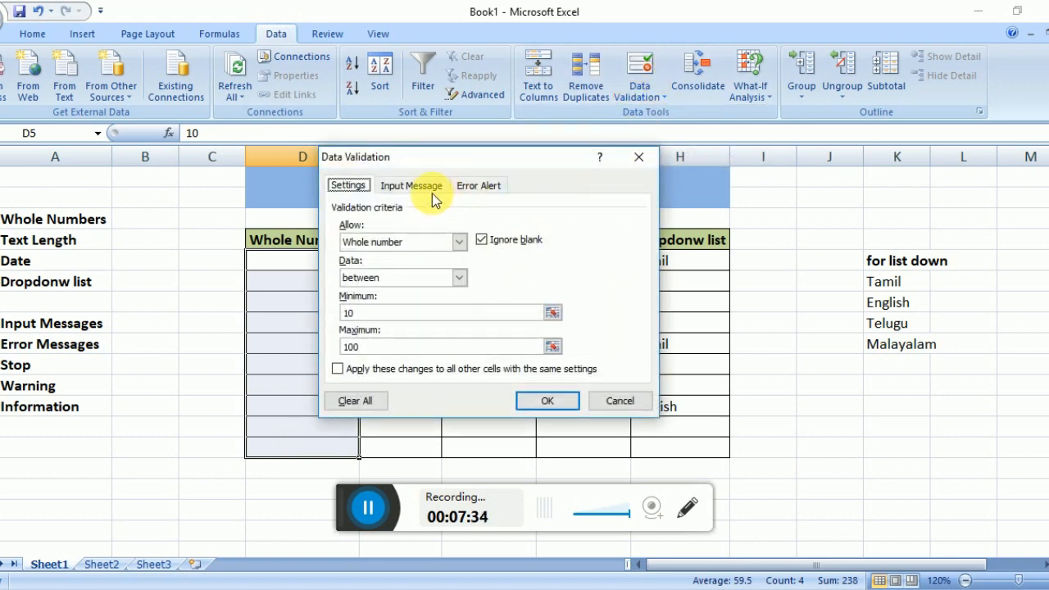
{"action": "left_click", "coordinate": [412, 187]}
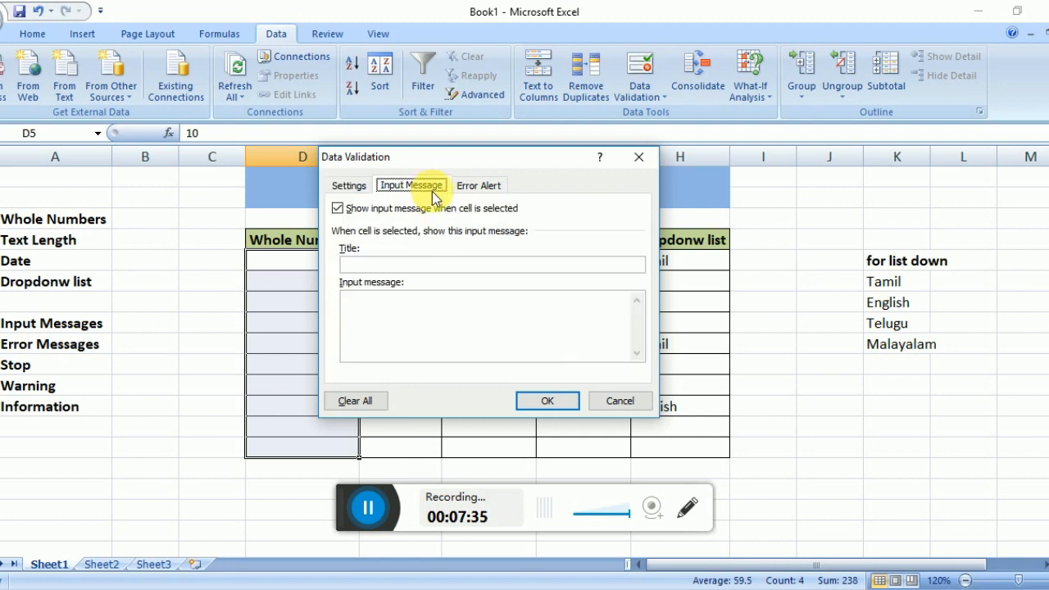
{"action": "left_click", "coordinate": [388, 263]}
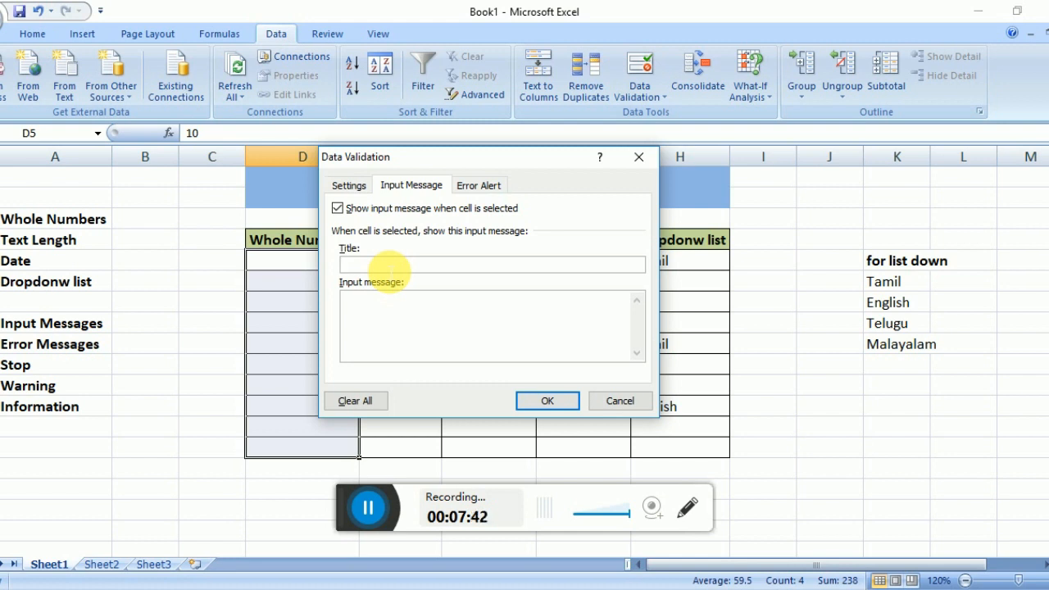
{"action": "left_click", "coordinate": [381, 308]}
{"action": "type", "text": "Ple"}
{"action": "key", "text": "BackSpace"}
{"action": "type", "text": "lea"}
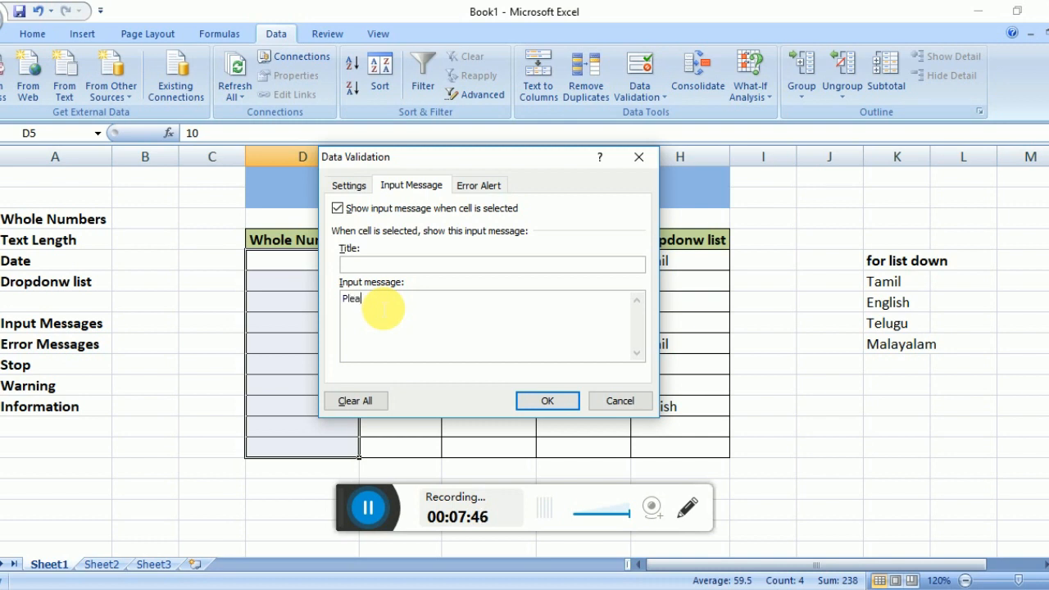
{"action": "type", "text": "se enter the number be"}
{"action": "type", "text": "lt"}
{"action": "key", "text": "BackSpace"}
{"action": "key", "text": "BackSpace"}
{"action": "type", "text": "tween 10 to "}
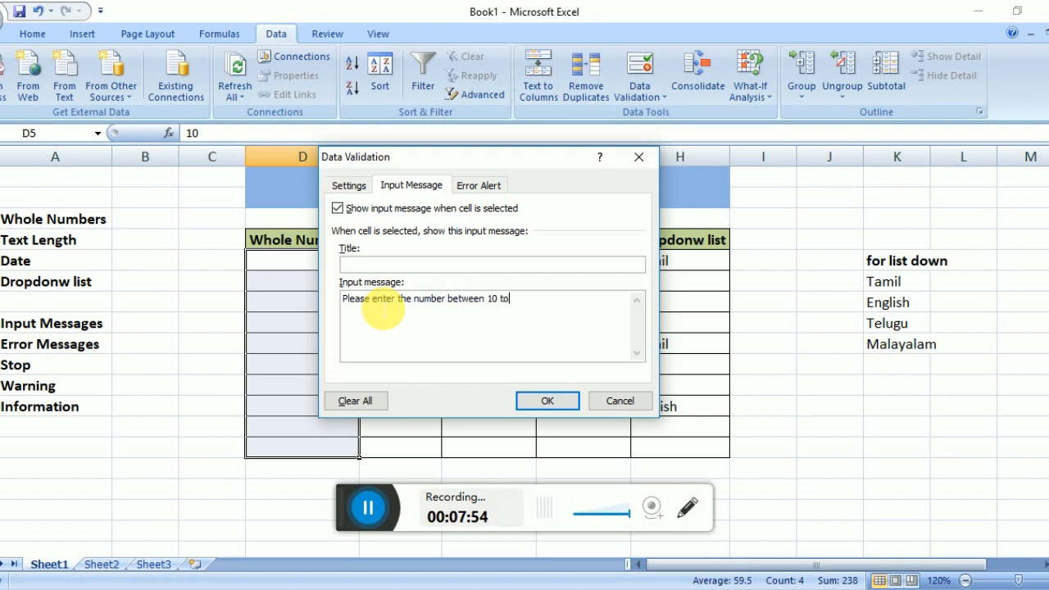
{"action": "type", "text": "100 onlyu"}
{"action": "key", "text": "BackSpace"}
Step: Title the input message "Information" and apply it to the whole number cells
{"action": "left_click", "coordinate": [358, 264]}
{"action": "type", "text": "for you"}
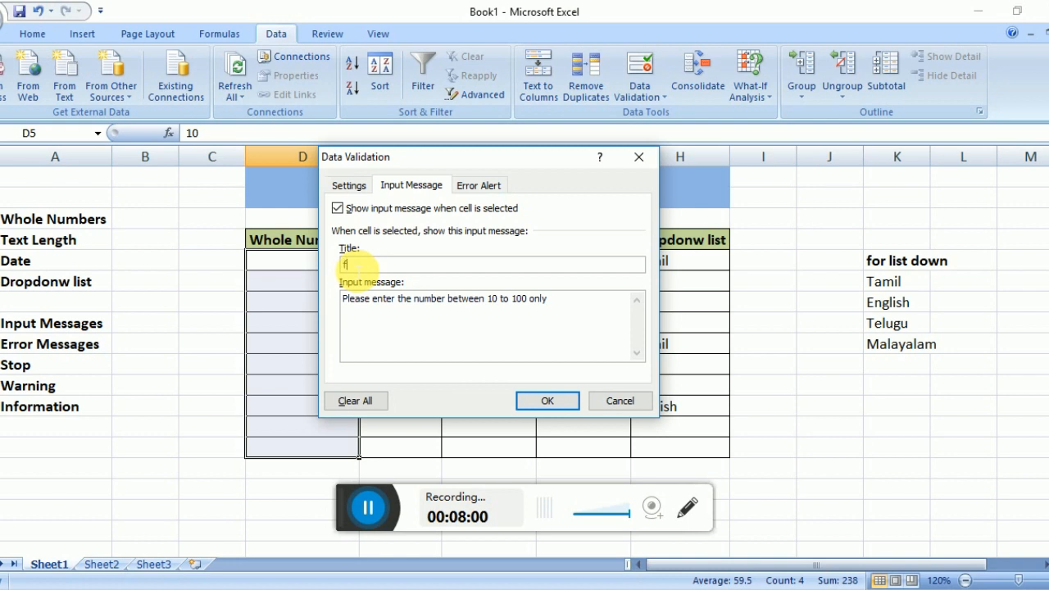
{"action": "key", "text": "BackSpace"}
{"action": "key", "text": "BackSpace"}
{"action": "key", "text": "BackSpace"}
{"action": "key", "text": "BackSpace"}
{"action": "key", "text": "BackSpace"}
{"action": "key", "text": "BackSpace"}
{"action": "type", "text": "Inform"}
{"action": "key", "text": "BackSpace"}
{"action": "key", "text": "BackSpace"}
{"action": "key", "text": "BackSpace"}
{"action": "key", "text": "BackSpace"}
{"action": "key", "text": "BackSpace"}
{"action": "key", "text": "BackSpace"}
{"action": "type", "text": "Informaito"}
{"action": "key", "text": "BackSpace"}
{"action": "key", "text": "BackSpace"}
{"action": "key", "text": "BackSpace"}
{"action": "type", "text": "tion"}
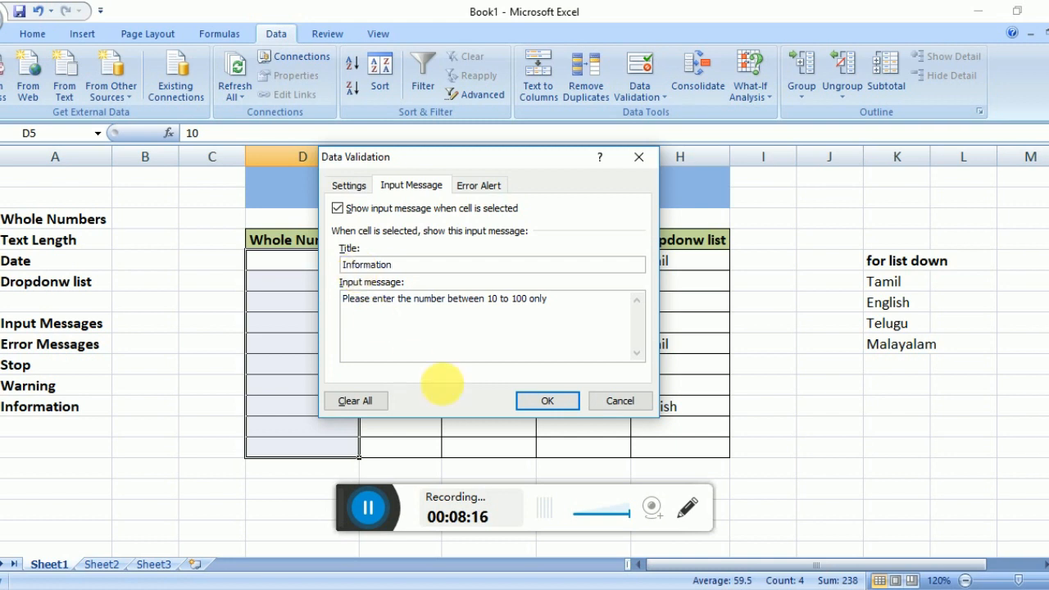
{"action": "left_click", "coordinate": [537, 402]}
Step: Check the input message on cells D6 and D11 of the Whole Numbers column against cells outside it
{"action": "left_click", "coordinate": [468, 407]}
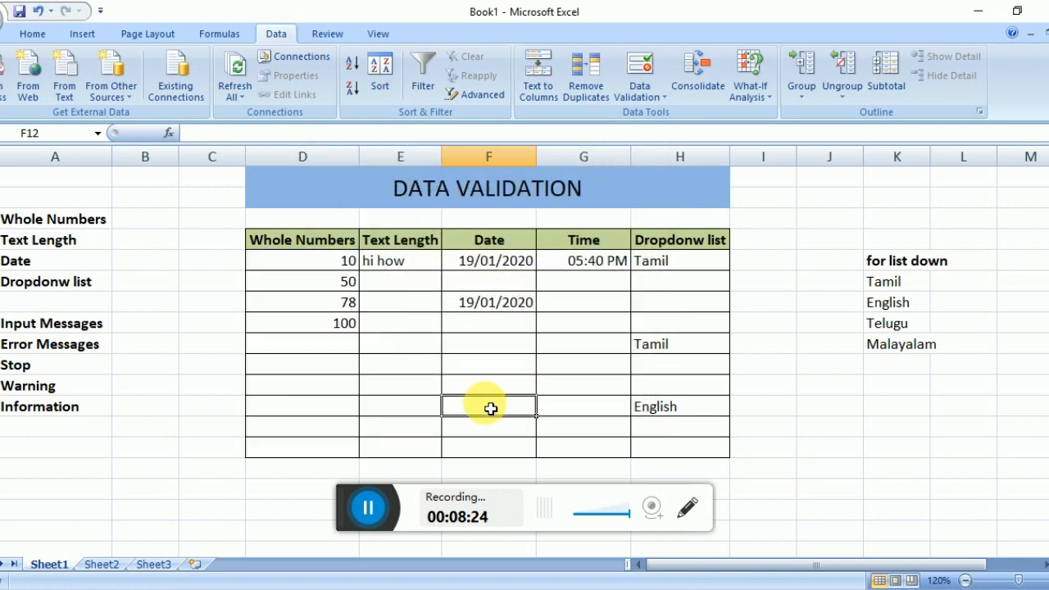
{"action": "left_click", "coordinate": [309, 287]}
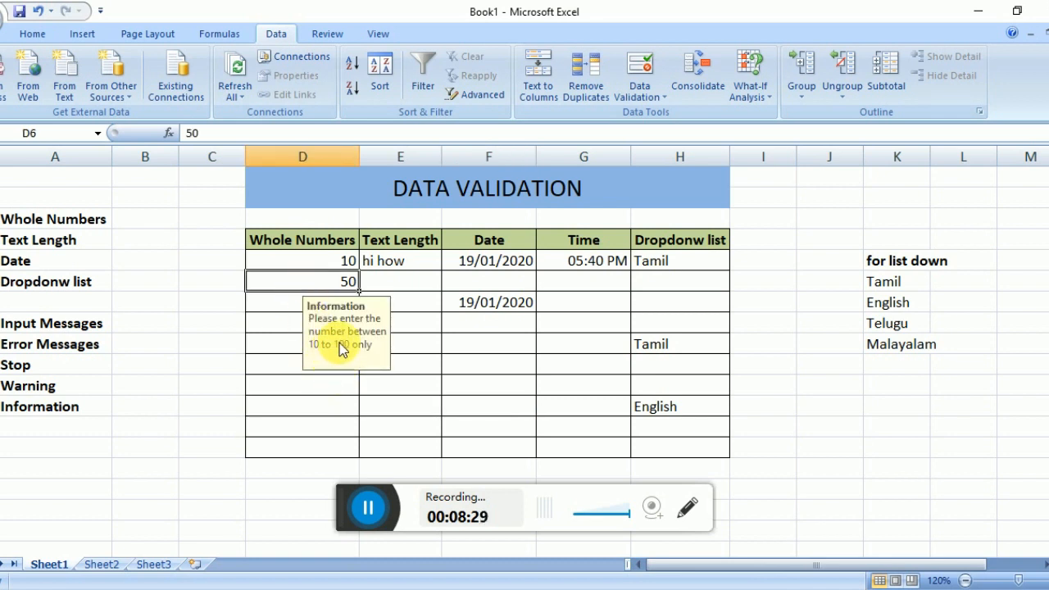
{"action": "left_click", "coordinate": [333, 389]}
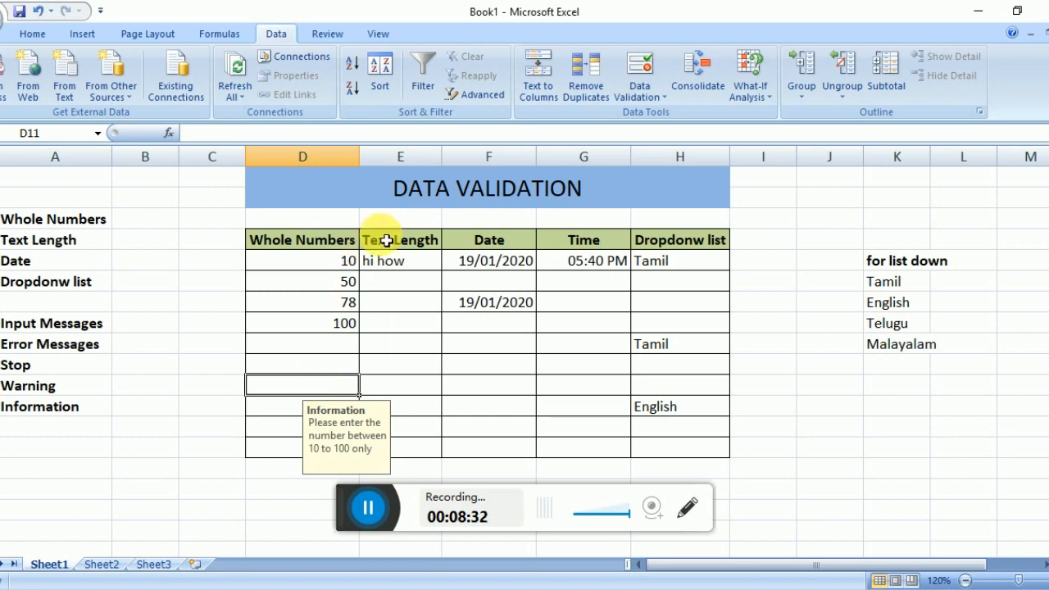
{"action": "left_click", "coordinate": [394, 302]}
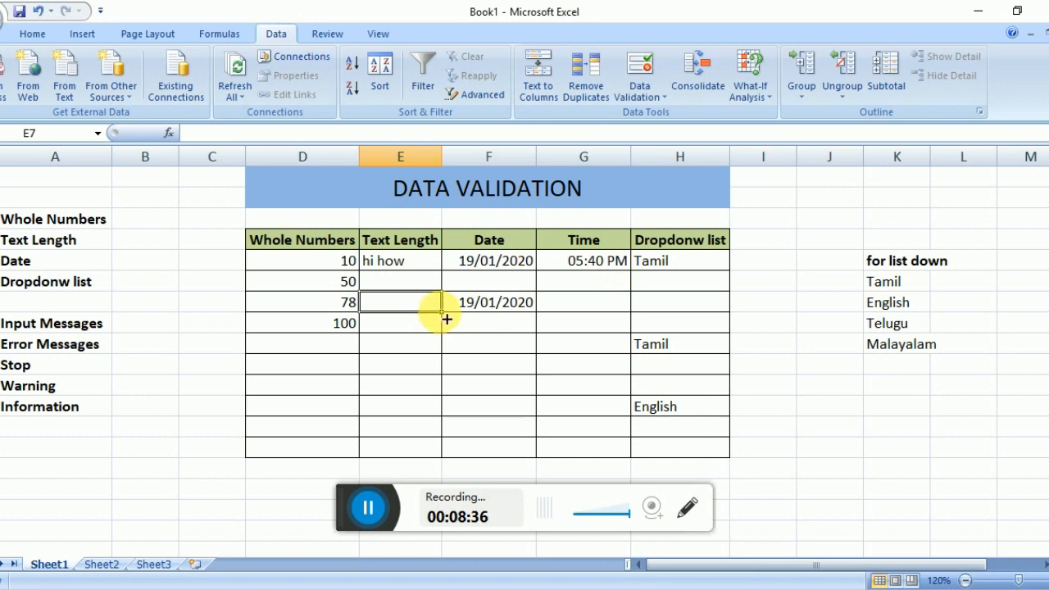
{"action": "left_click", "coordinate": [84, 344]}
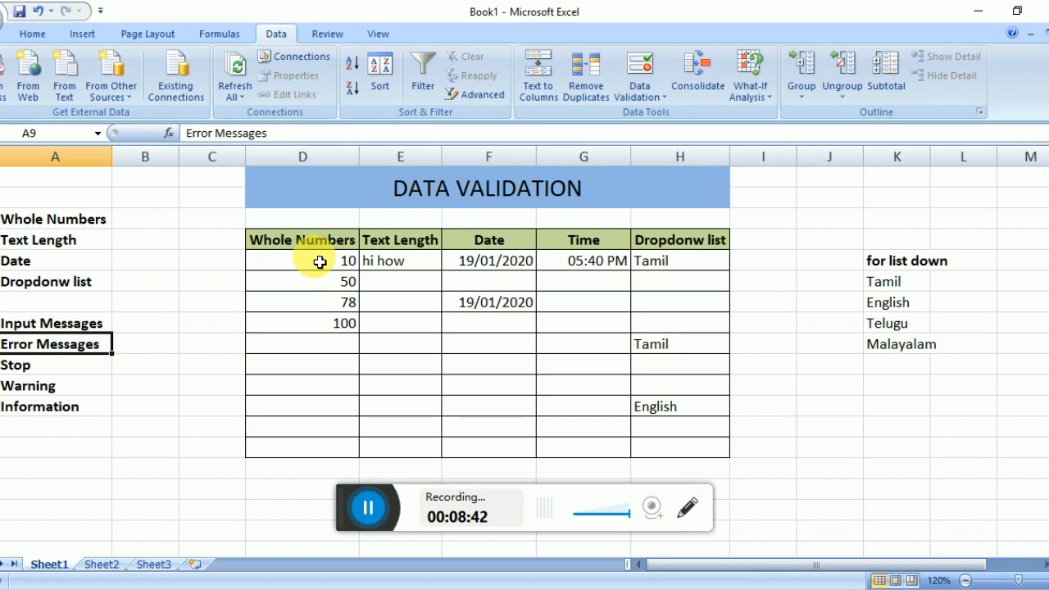
Step: Select the whole number cells D5:D14 in the Whole Numbers column
{"action": "left_click_drag", "start_coordinate": [320, 262], "coordinate": [304, 347]}
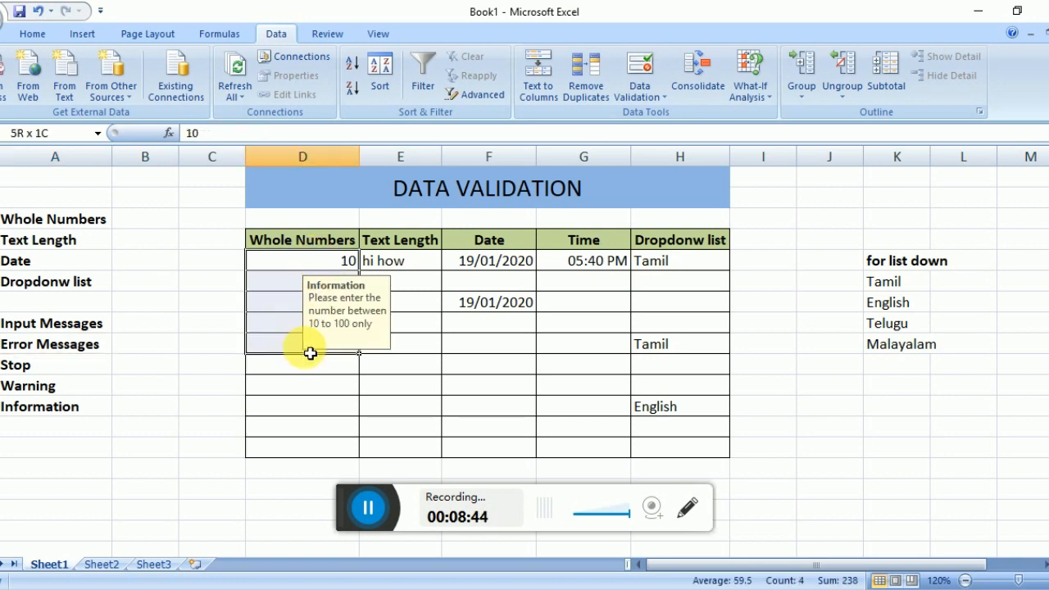
{"action": "key", "text": "shift+Down"}
{"action": "key", "text": "shift+Down"}
{"action": "key", "text": "shift+Down"}
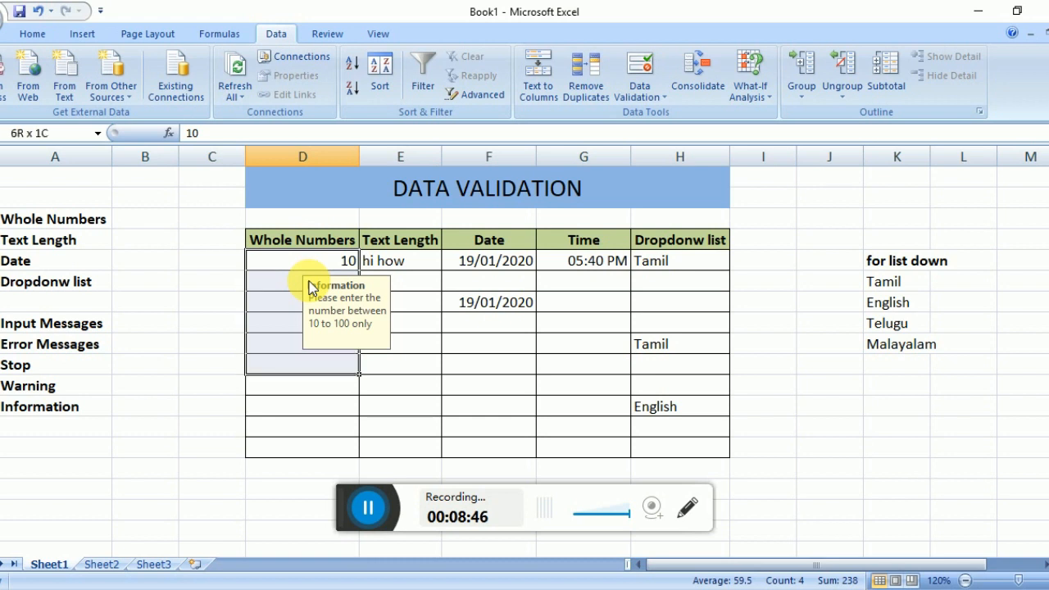
{"action": "key", "text": "shift+Down"}
{"action": "key", "text": "shift+Down"}
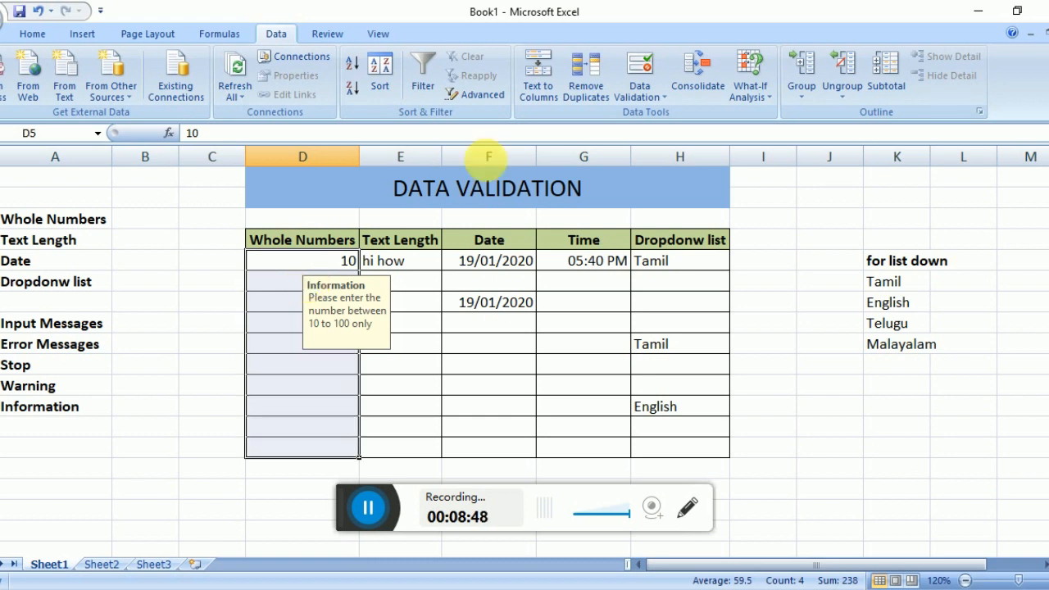
{"action": "left_click", "coordinate": [637, 97]}
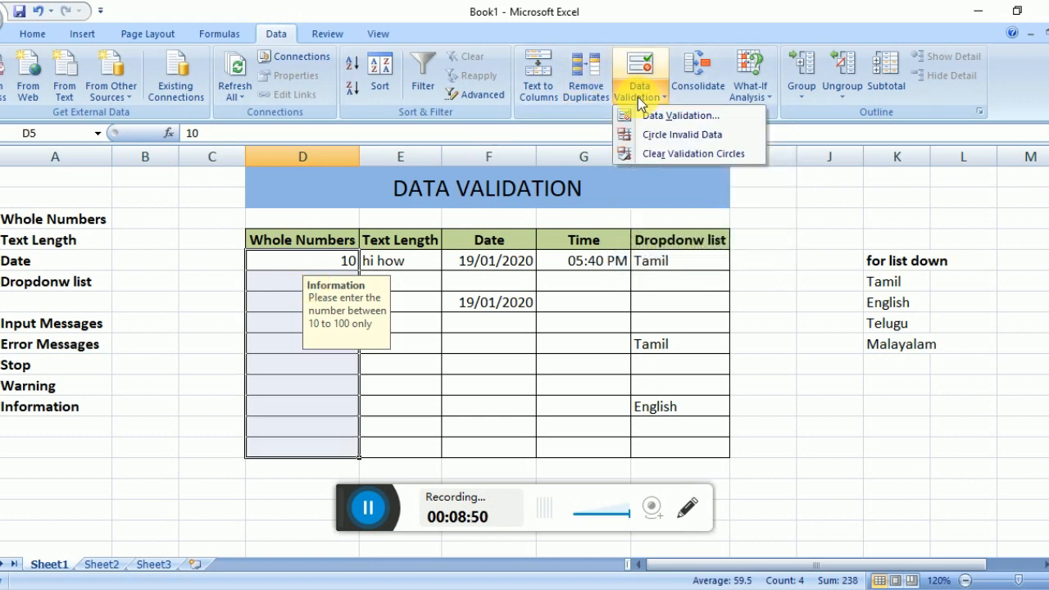
{"action": "left_click", "coordinate": [672, 115]}
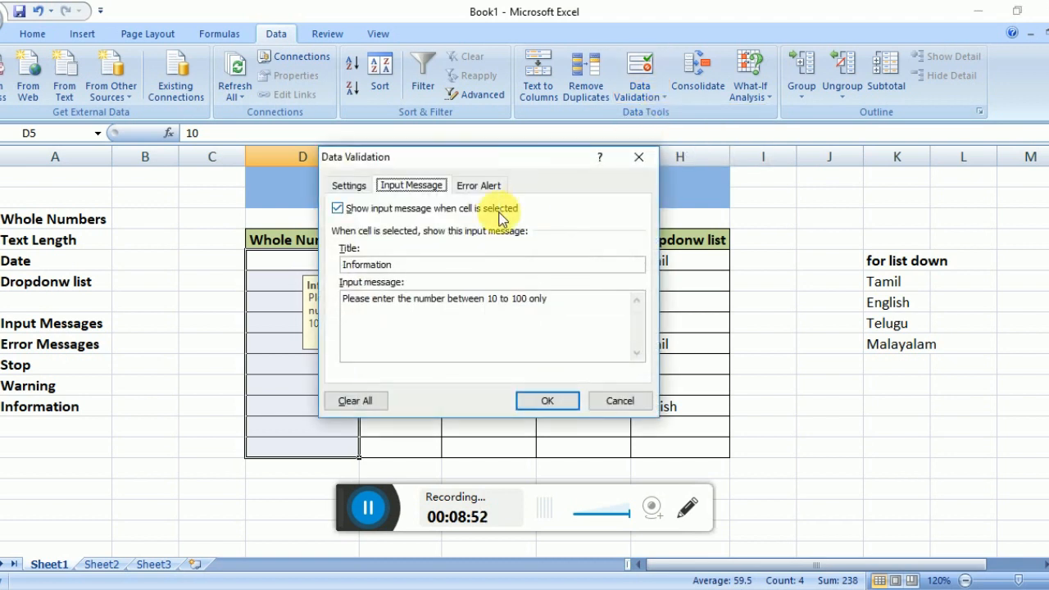
{"action": "left_click", "coordinate": [488, 201]}
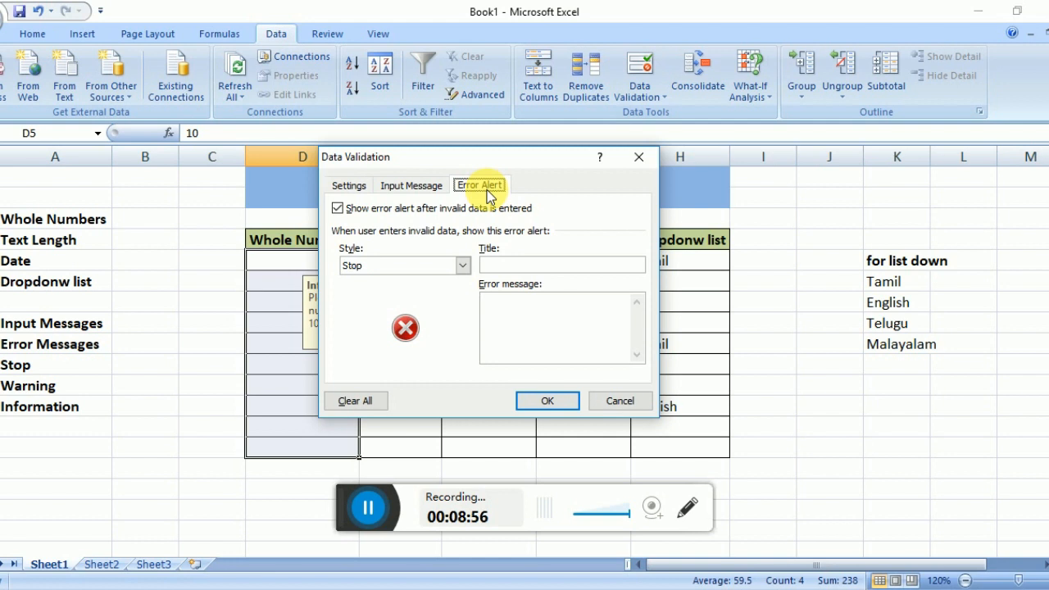
{"action": "left_click", "coordinate": [464, 268]}
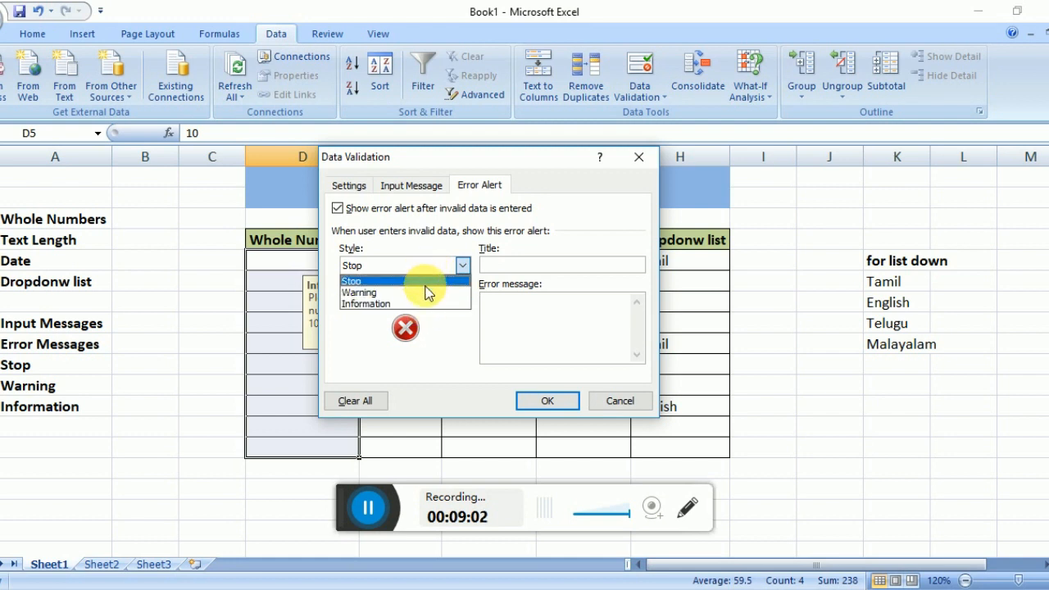
{"action": "left_click", "coordinate": [500, 264]}
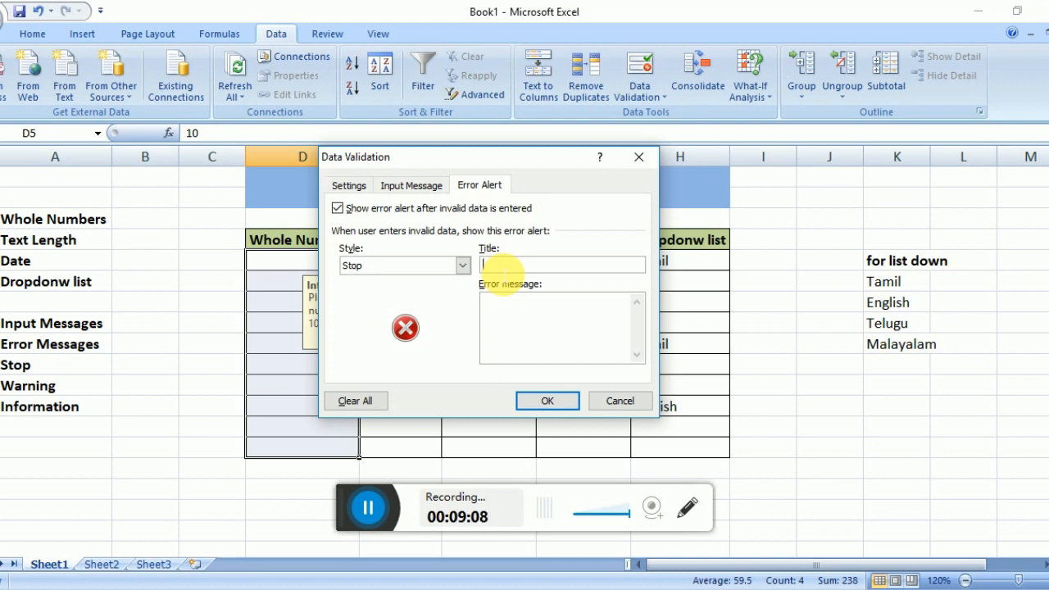
{"action": "type", "text": "No"}
{"action": "key", "text": "BackSpace"}
{"action": "key", "text": "BackSpace"}
{"action": "key", "text": "Escape"}
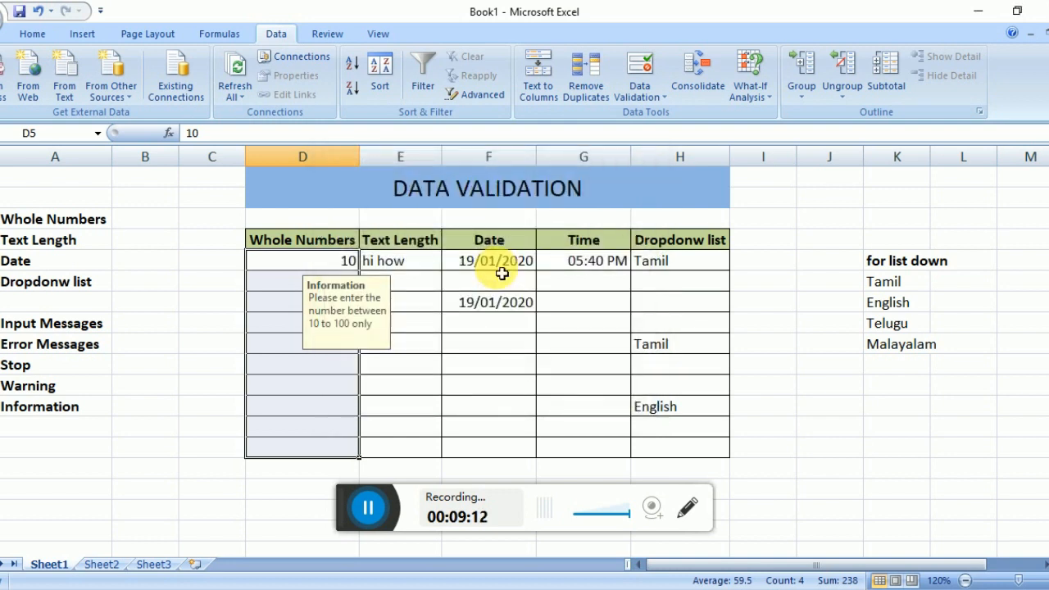
Step: Give the Stop-style error alert of the selected whole number cells the title "Kindly Note"
{"action": "left_click", "coordinate": [631, 90]}
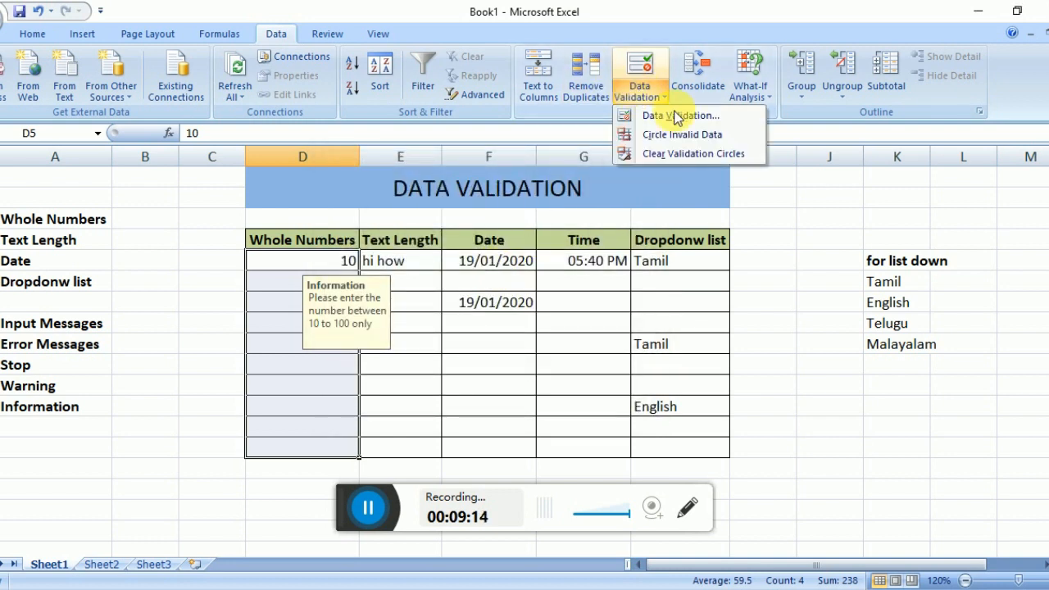
{"action": "left_click", "coordinate": [673, 116]}
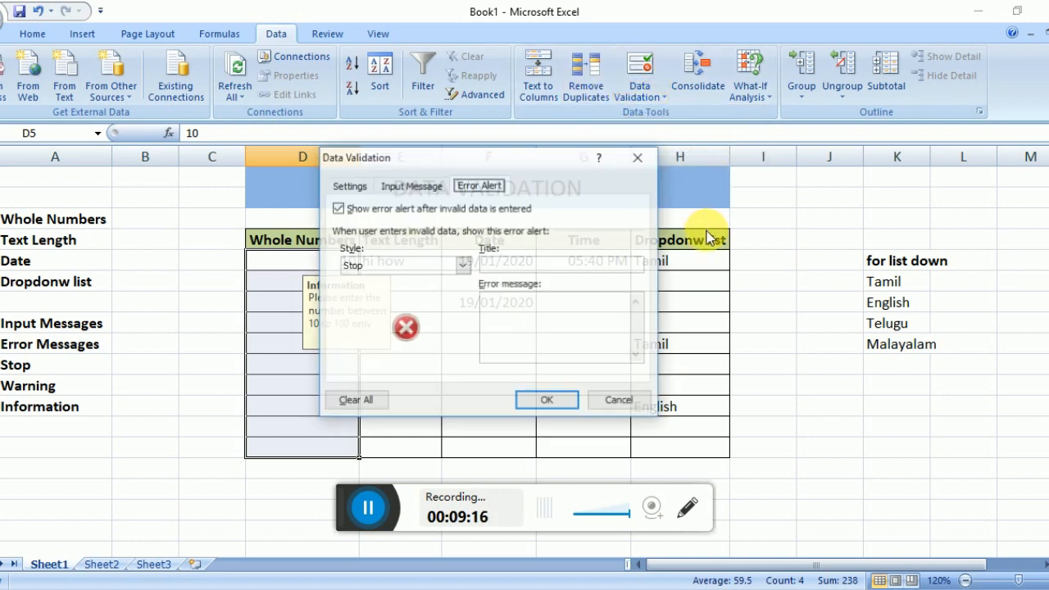
{"action": "left_click", "coordinate": [516, 267]}
{"action": "type", "text": "for"}
{"action": "key", "text": "BackSpace"}
{"action": "key", "text": "BackSpace"}
{"action": "key", "text": "BackSpace"}
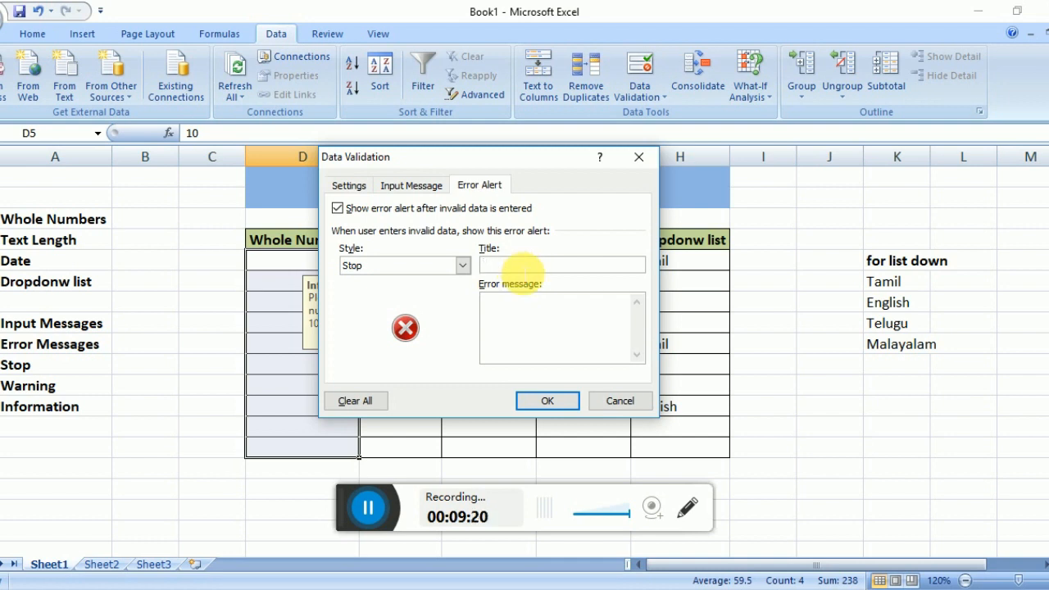
{"action": "type", "text": "wHOLE"}
{"action": "key", "text": "BackSpace"}
{"action": "key", "text": "BackSpace"}
{"action": "key", "text": "BackSpace"}
{"action": "key", "text": "BackSpace"}
{"action": "key", "text": "BackSpace"}
{"action": "type", "text": "KIndly"}
{"action": "key", "text": "BackSpace"}
{"action": "key", "text": "BackSpace"}
{"action": "key", "text": "BackSpace"}
{"action": "key", "text": "BackSpace"}
{"action": "key", "text": "BackSpace"}
{"action": "type", "text": "indly Note"}
Step: Write the error message "you entered the worng value" and apply the alert to the whole number cells
{"action": "left_click", "coordinate": [508, 317]}
{"action": "type", "text": "y"}
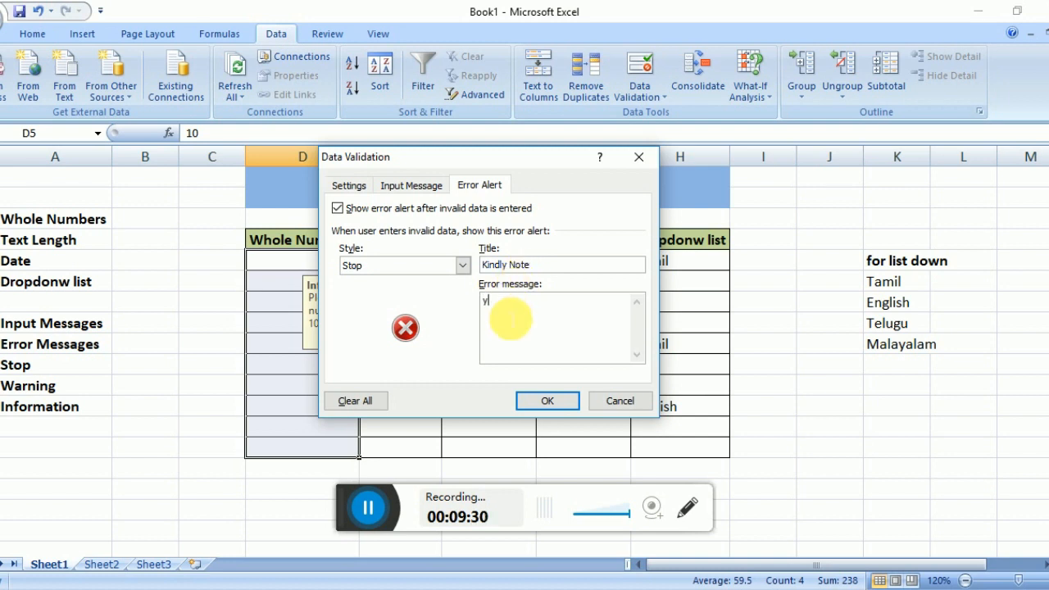
{"action": "type", "text": "ou entered the worng "}
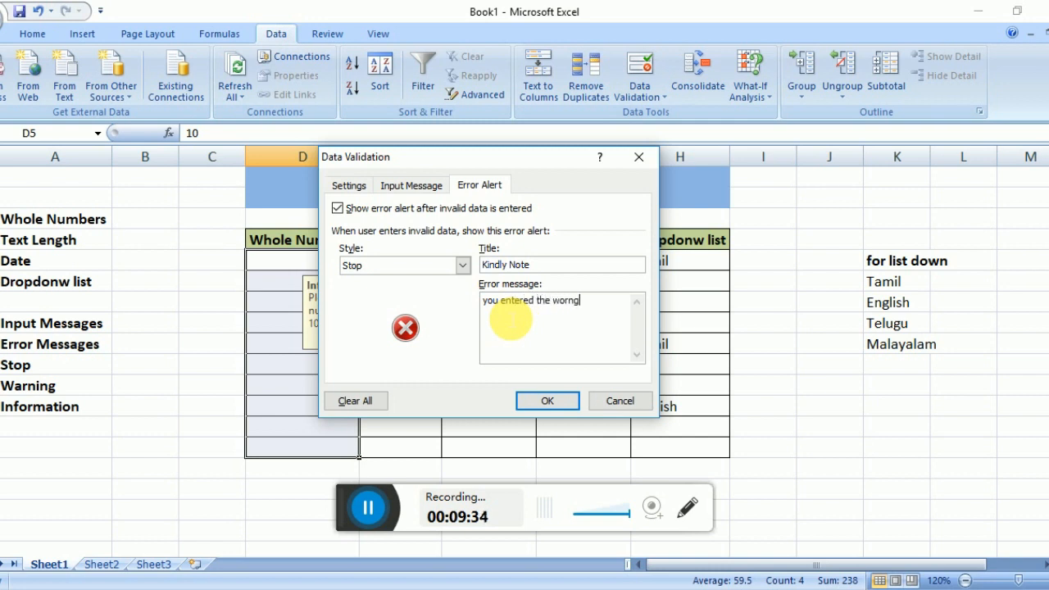
{"action": "type", "text": "vlulue"}
{"action": "left_click", "coordinate": [545, 403]}
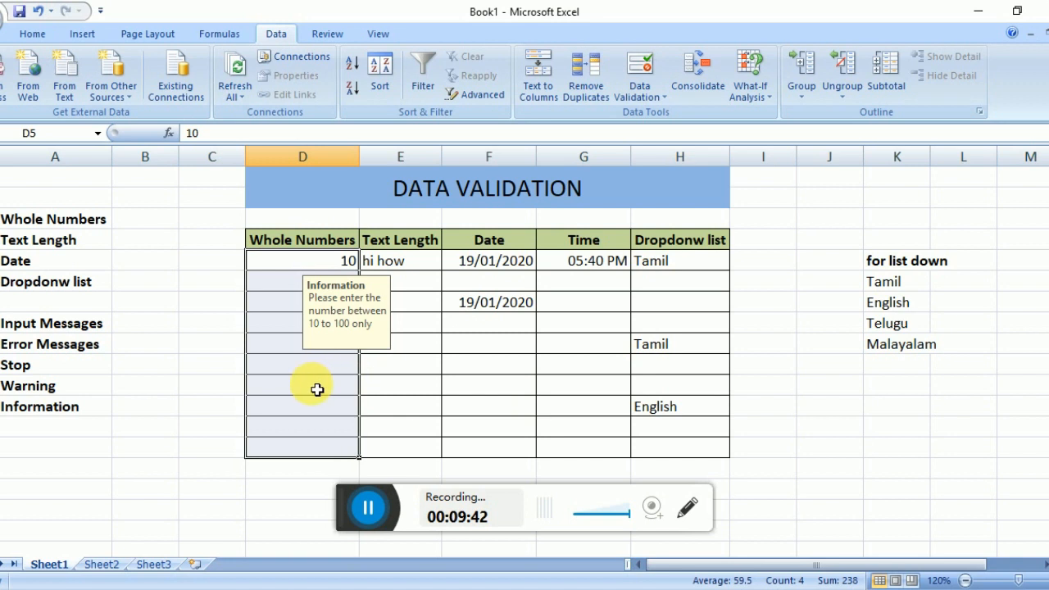
Step: Test the error alert by entering the out-of-range value 6 in cell D11
{"action": "left_click", "coordinate": [312, 391]}
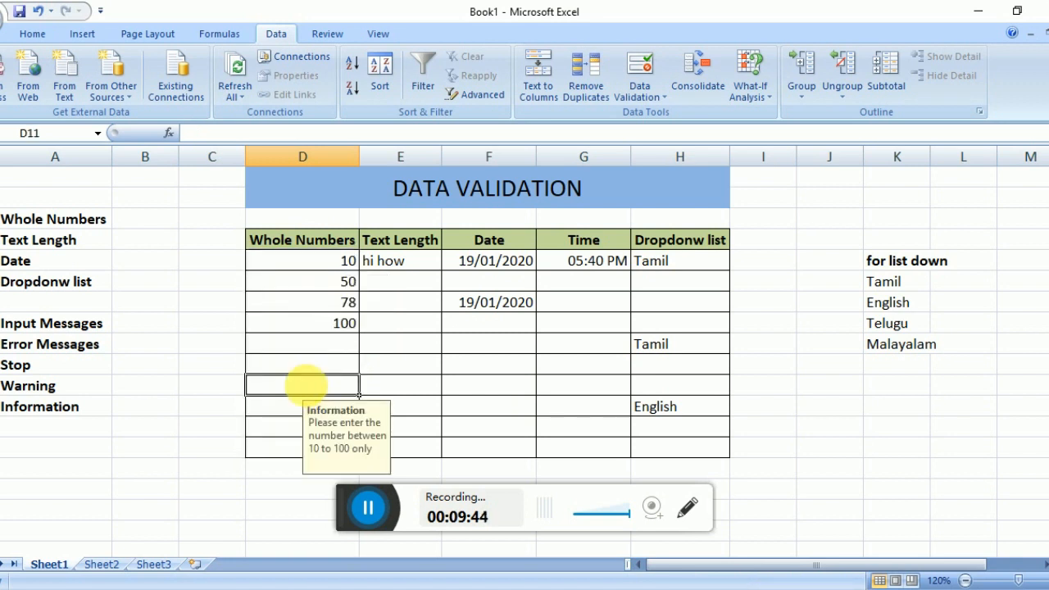
{"action": "type", "text": "6"}
{"action": "key", "text": "Return"}
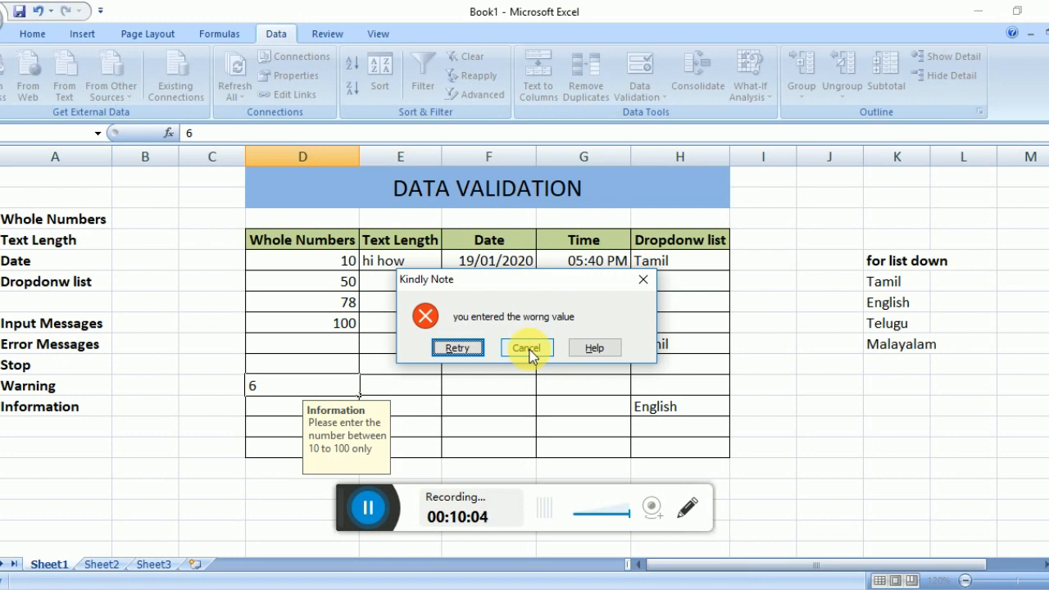
{"action": "left_click", "coordinate": [368, 509]}
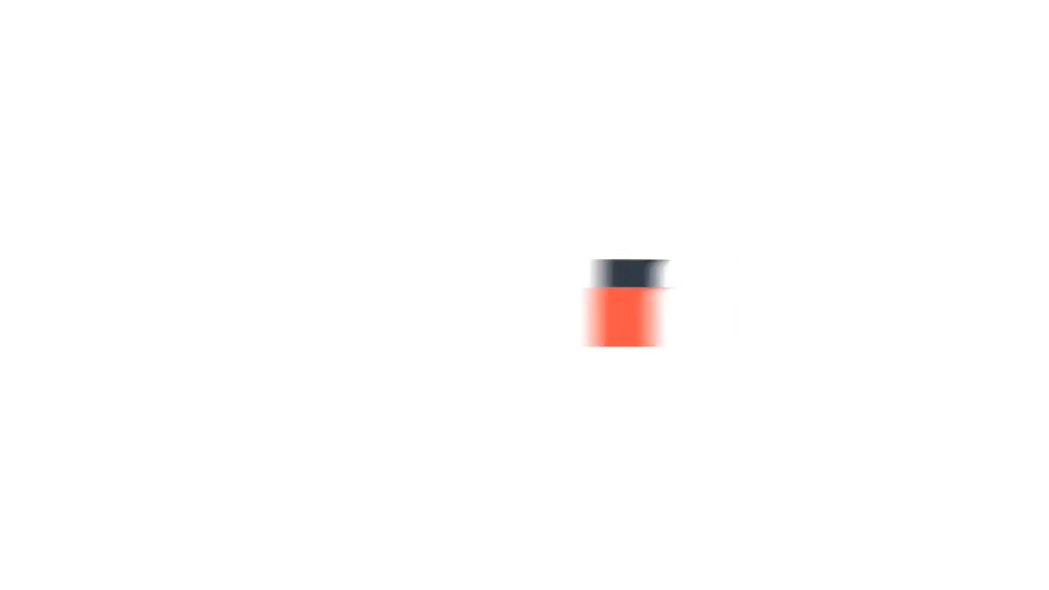